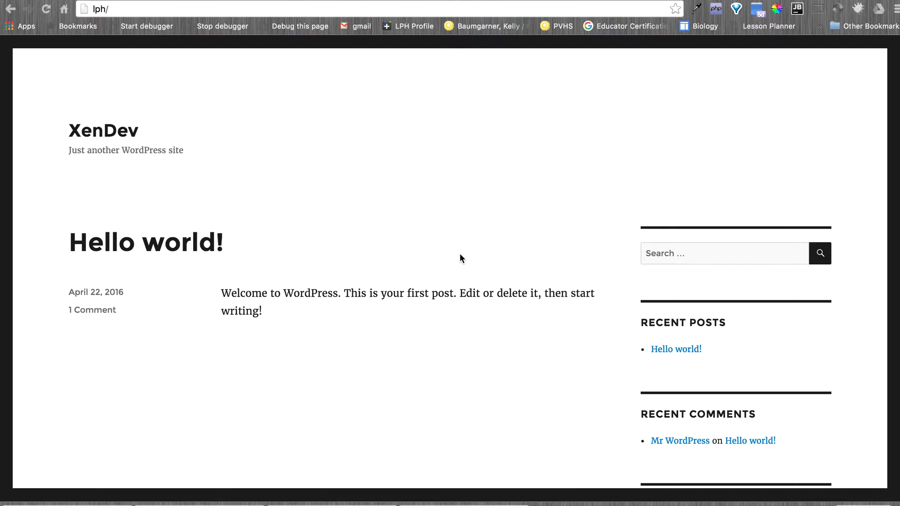
# Open the "Hello world!" post and examine its author information, reply form and comments as a logged-out visitor.
pyautogui.click(146, 252)
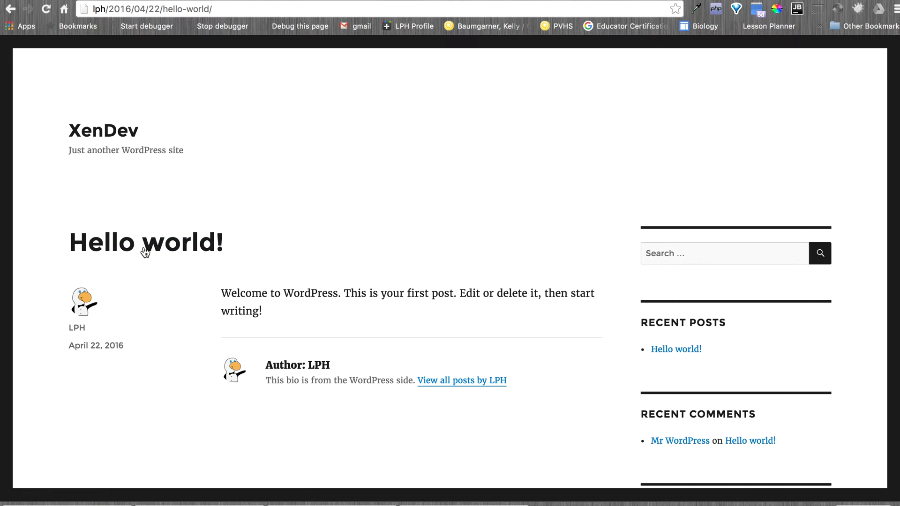
pyautogui.scroll(-5, 173, 352)
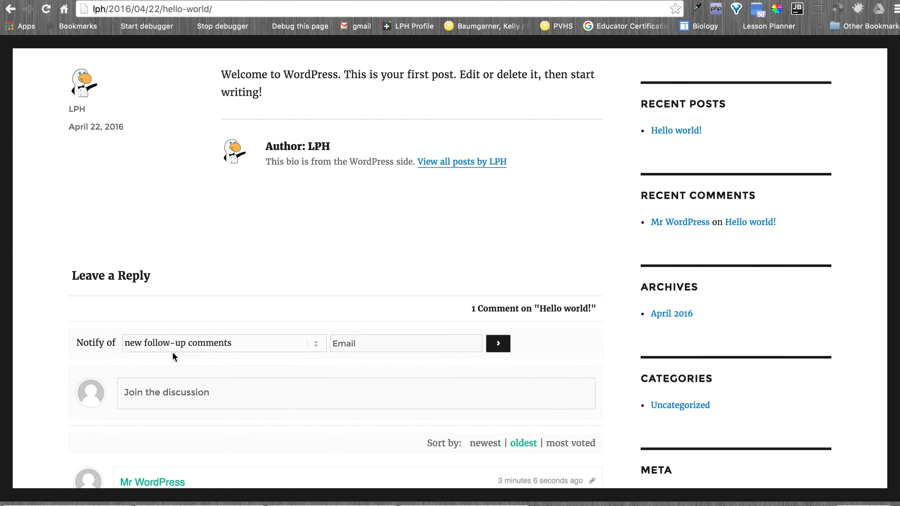
pyautogui.scroll(-1, 173, 351)
pyautogui.scroll(2, 173, 352)
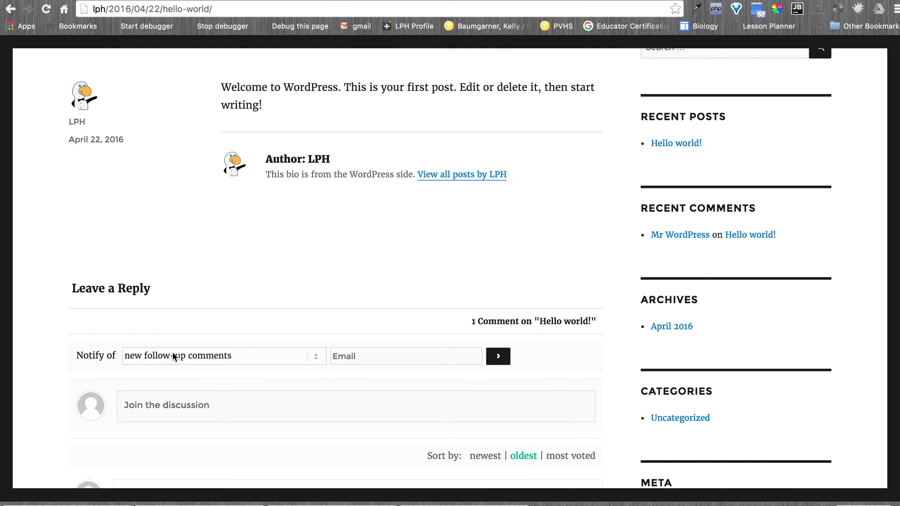
pyautogui.scroll(4, 173, 352)
pyautogui.scroll(-10, 173, 352)
pyautogui.scroll(2, 173, 351)
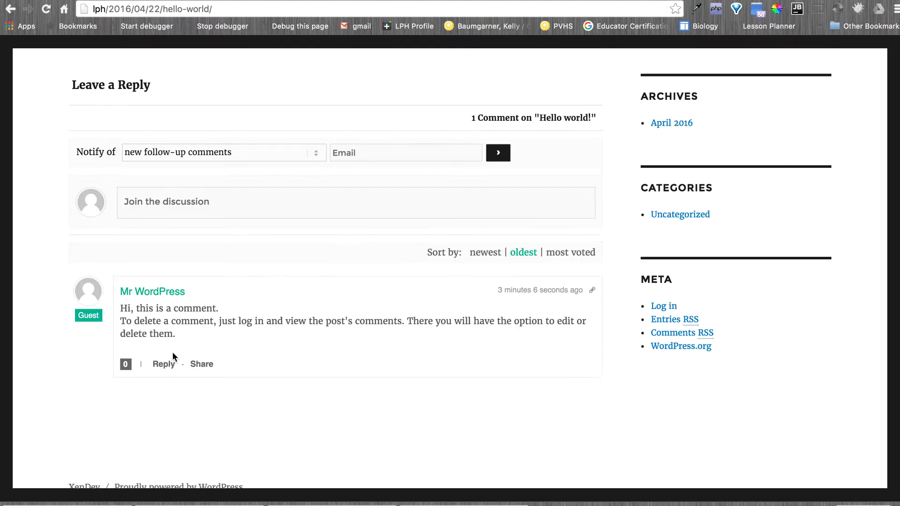
pyautogui.scroll(8, 173, 352)
pyautogui.scroll(-1, 174, 353)
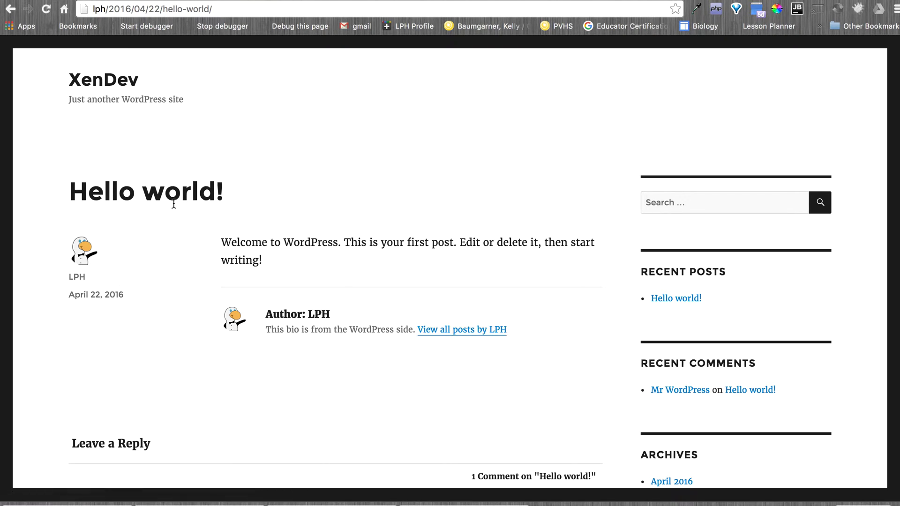
pyautogui.scroll(1, 225, 273)
pyautogui.scroll(-7, 606, 405)
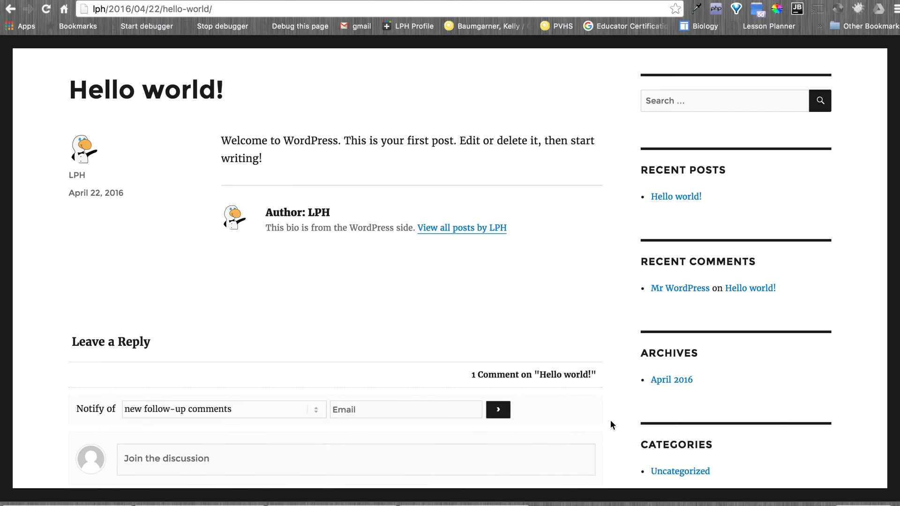
pyautogui.scroll(7, 606, 408)
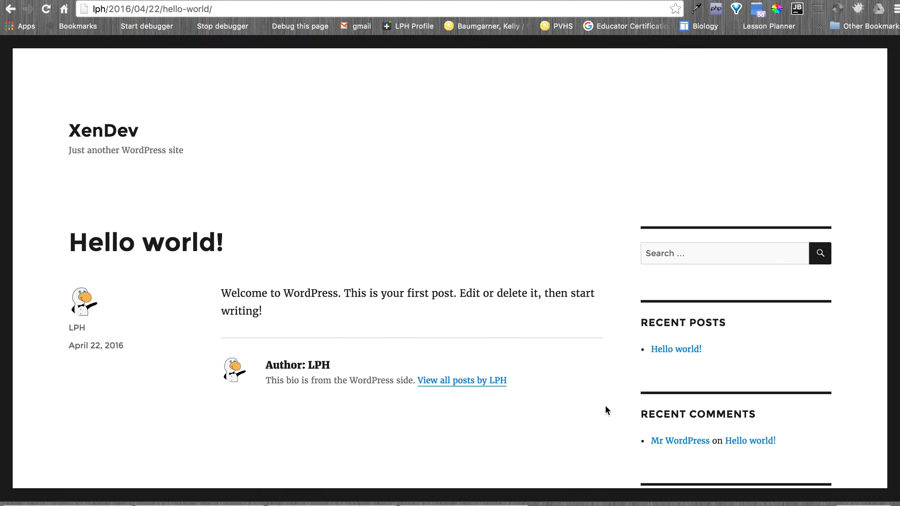
# Return to the site's home page, go to lph/wp-admin and log in with the prefilled credentials.
pyautogui.click(89, 134)
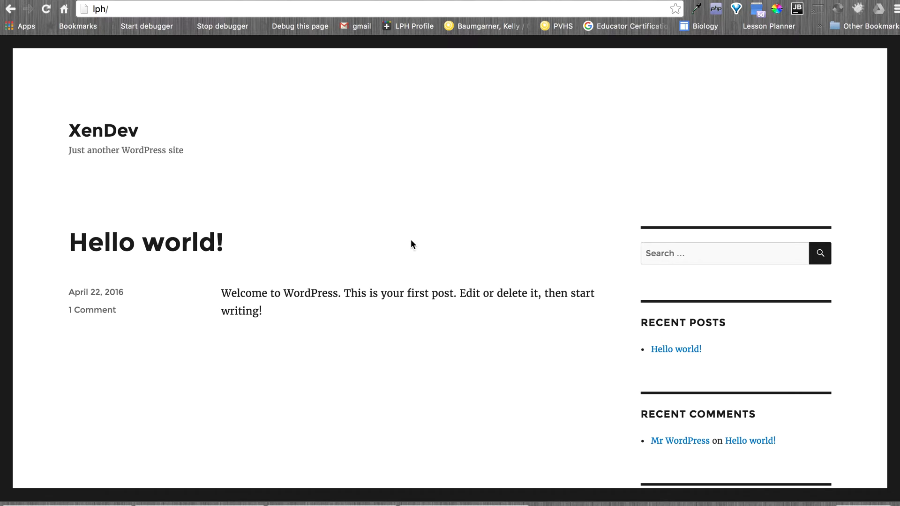
pyautogui.click(173, 9)
pyautogui.write('wp-')
pyautogui.press('Return')
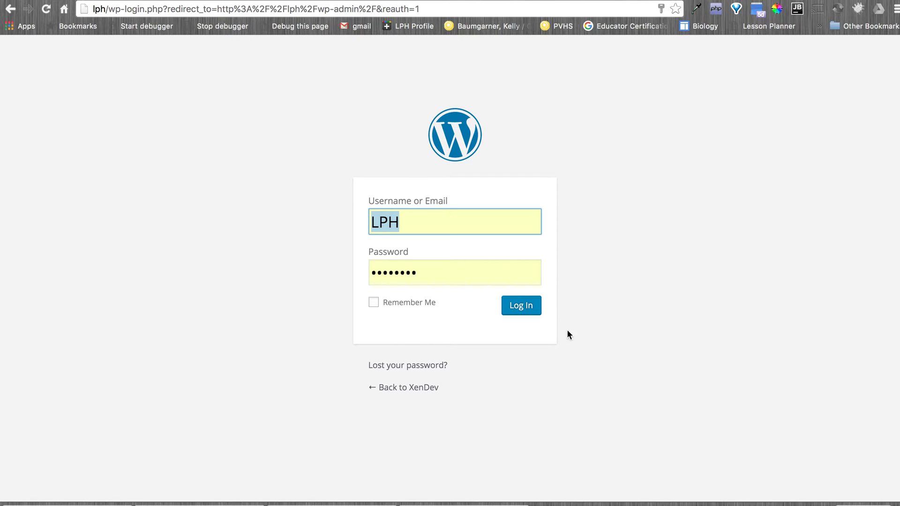
pyautogui.click(519, 306)
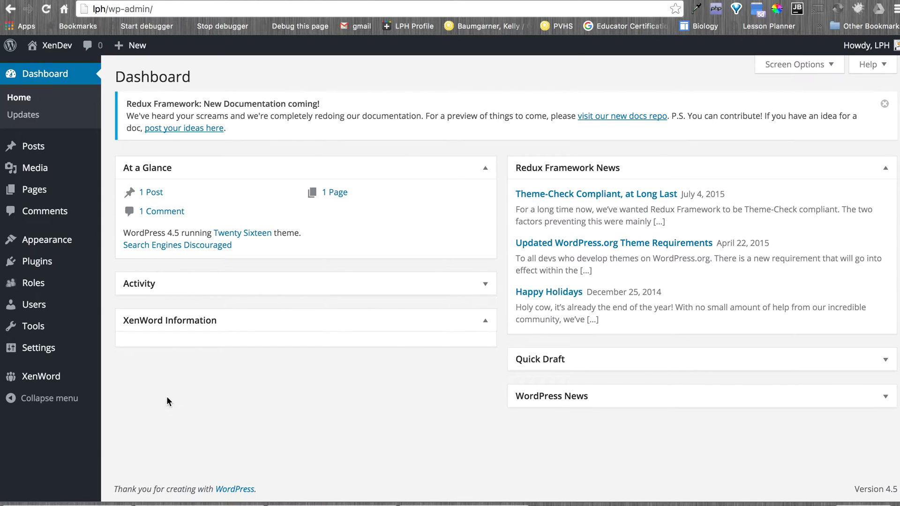
# Open the XenWord plugin's settings page and read the installation notice about the XenForo version.
pyautogui.click(56, 381)
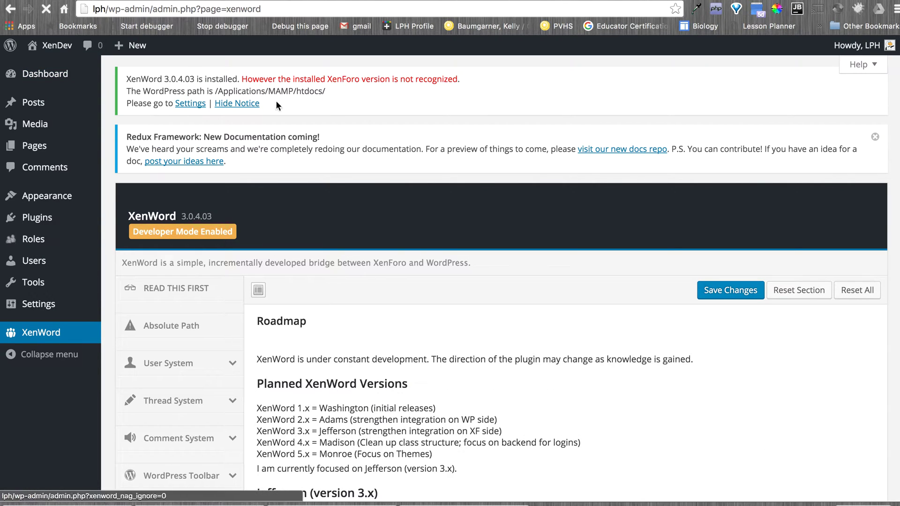
pyautogui.moveTo(462, 82); pyautogui.dragTo(244, 78)
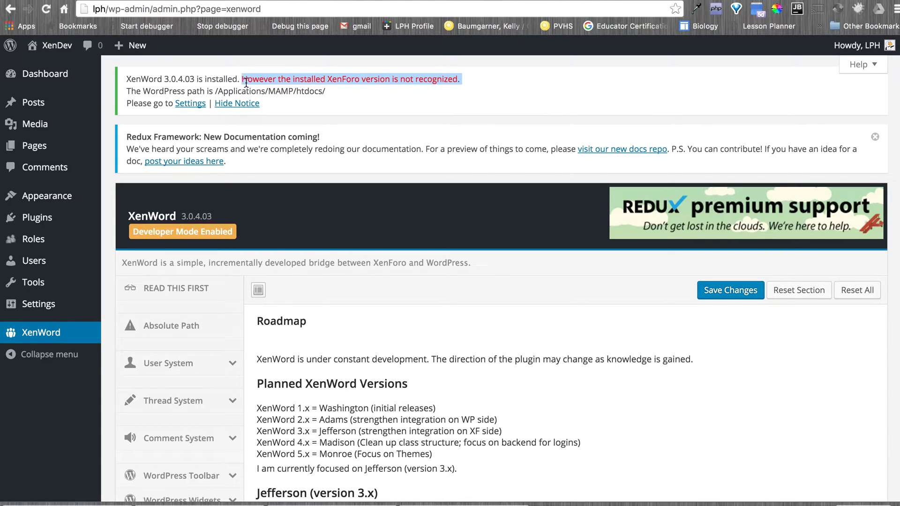
pyautogui.scroll(-3, 444, 316)
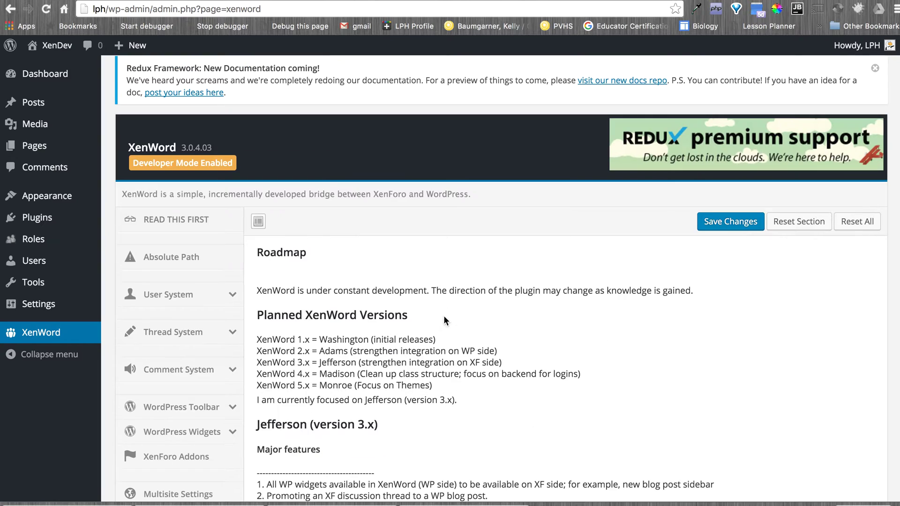
# Set XenForo's absolute path to the Example 3 path, /Applications/MAMP/htdocs/community, and save the changes.
pyautogui.click(170, 257)
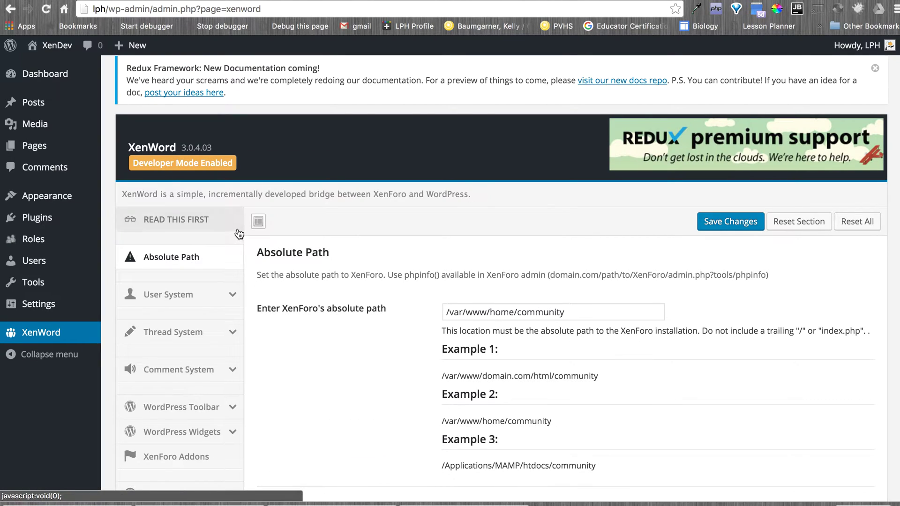
pyautogui.scroll(-3, 373, 409)
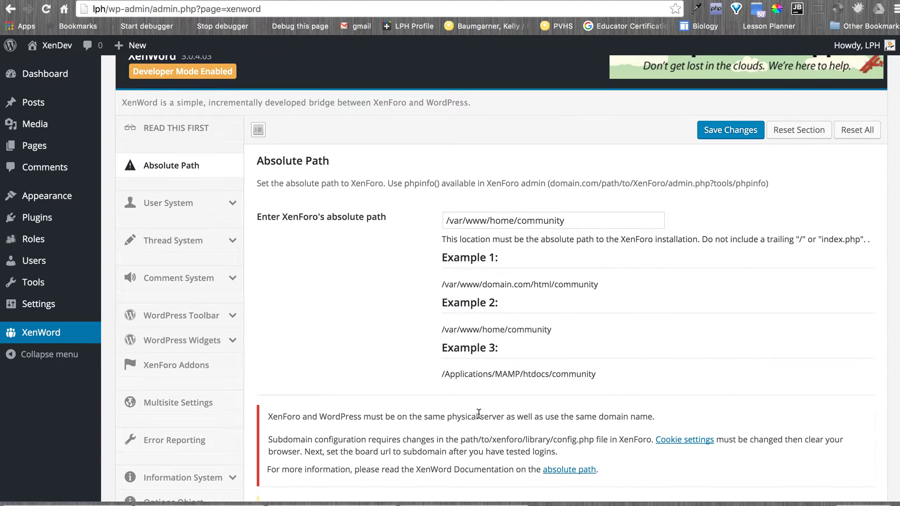
pyautogui.click(580, 374)
pyautogui.moveTo(580, 374); pyautogui.dragTo(441, 372)
pyautogui.press('super+c')
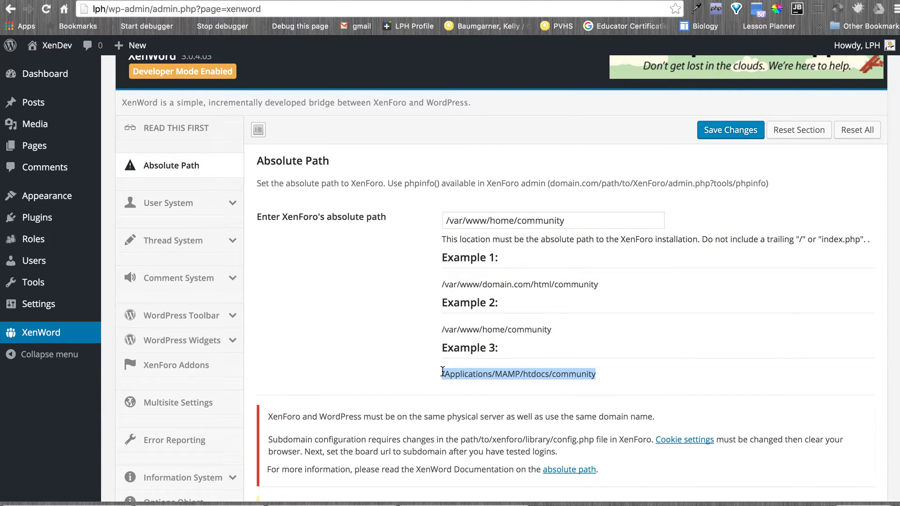
pyautogui.moveTo(581, 223); pyautogui.dragTo(427, 221)
pyautogui.press('super+v')
pyautogui.click(352, 329)
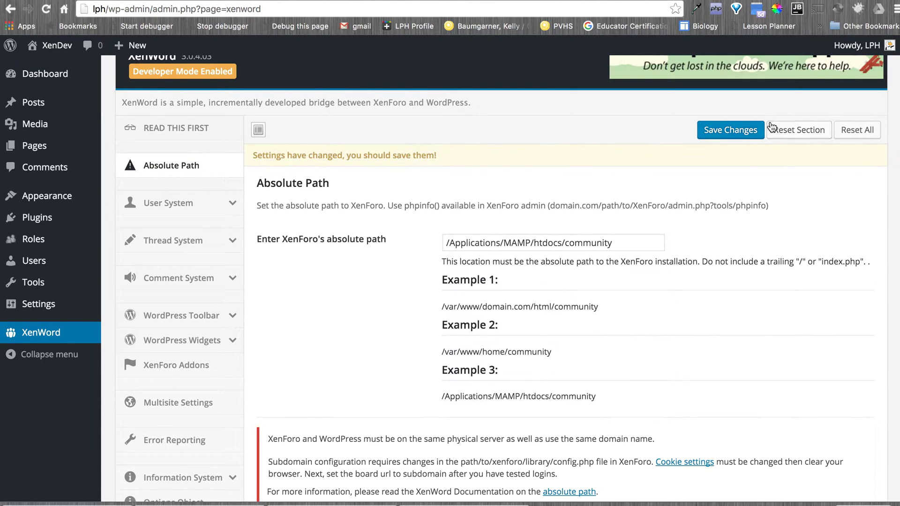
pyautogui.click(734, 131)
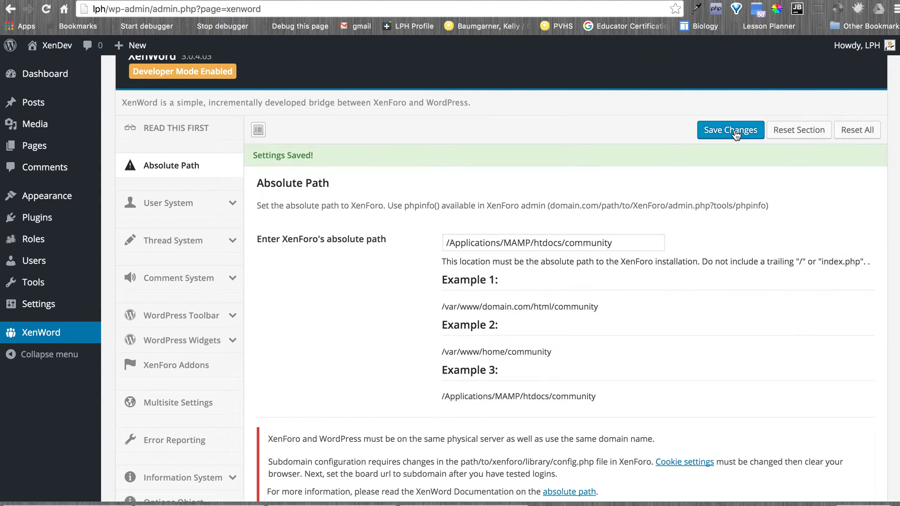
# Reopen the WordPress dashboard and log in through the XenForo community form with the saved administrator account.
pyautogui.click(27, 83)
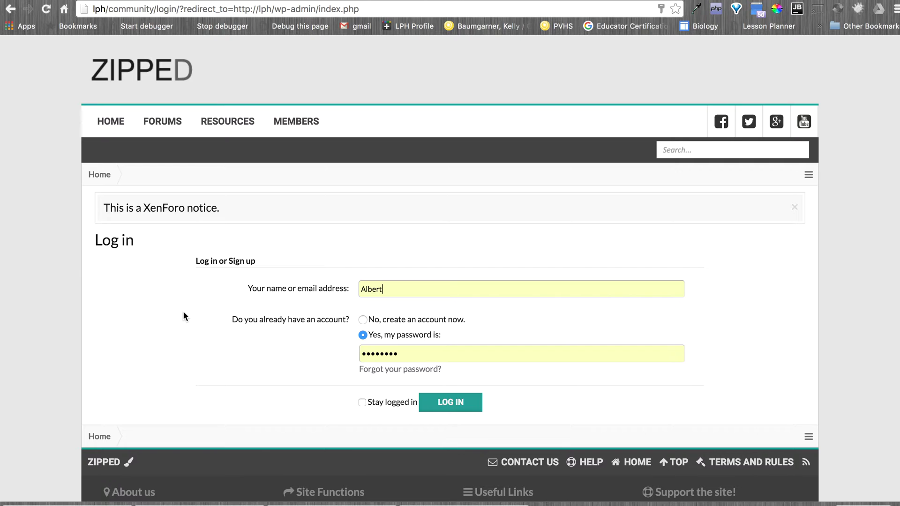
pyautogui.click(443, 291)
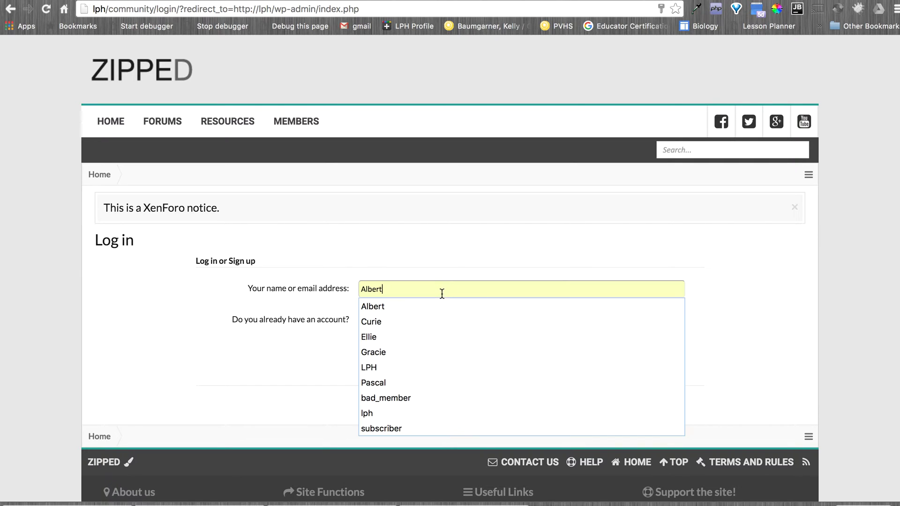
pyautogui.click(432, 365)
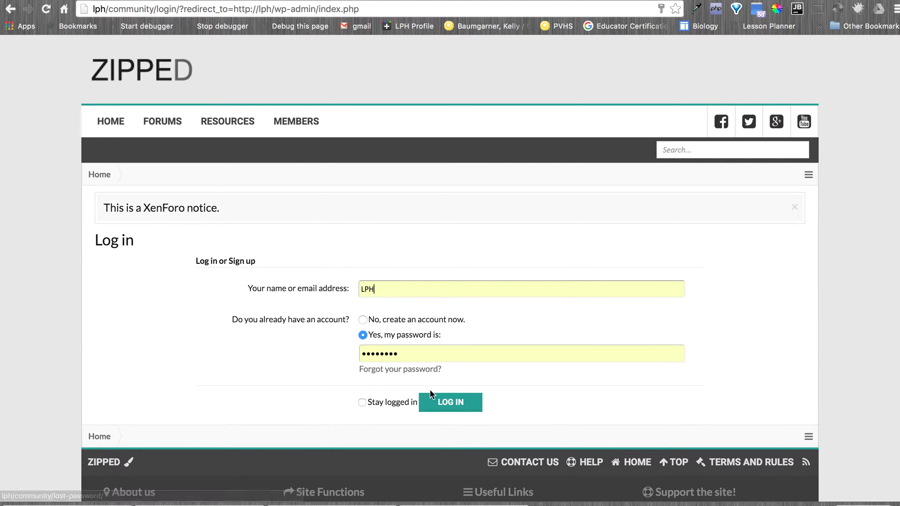
pyautogui.click(448, 402)
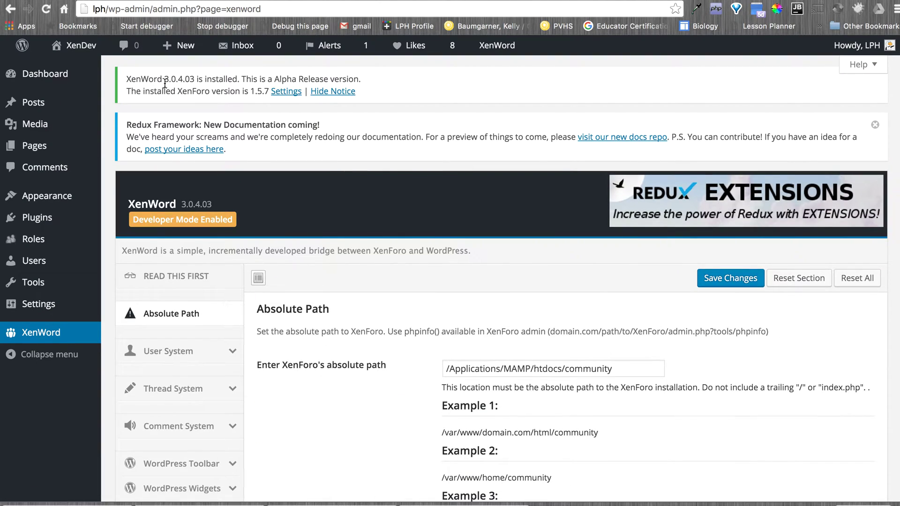
# Check the XenWord release and the installed XenForo version in the plugin's notice.
pyautogui.moveTo(125, 79); pyautogui.dragTo(361, 76)
pyautogui.click(377, 84)
pyautogui.moveTo(180, 91); pyautogui.dragTo(268, 91)
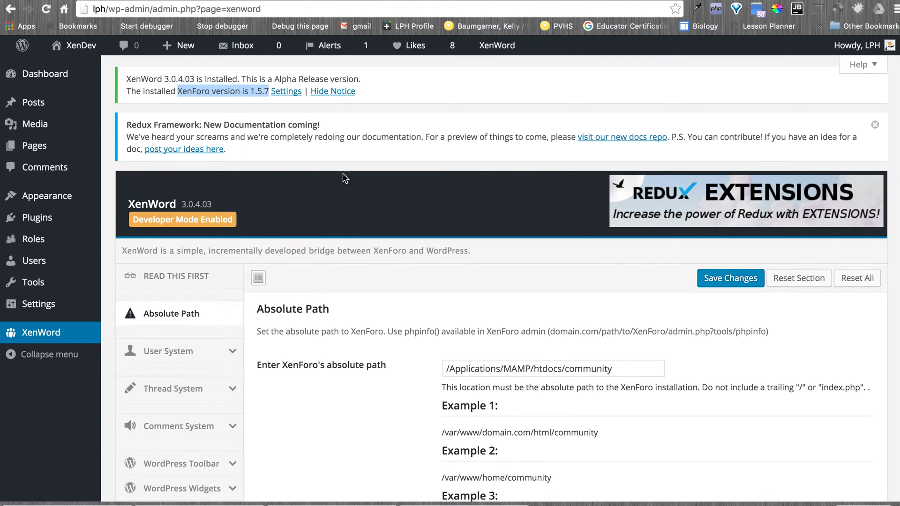
pyautogui.click(464, 94)
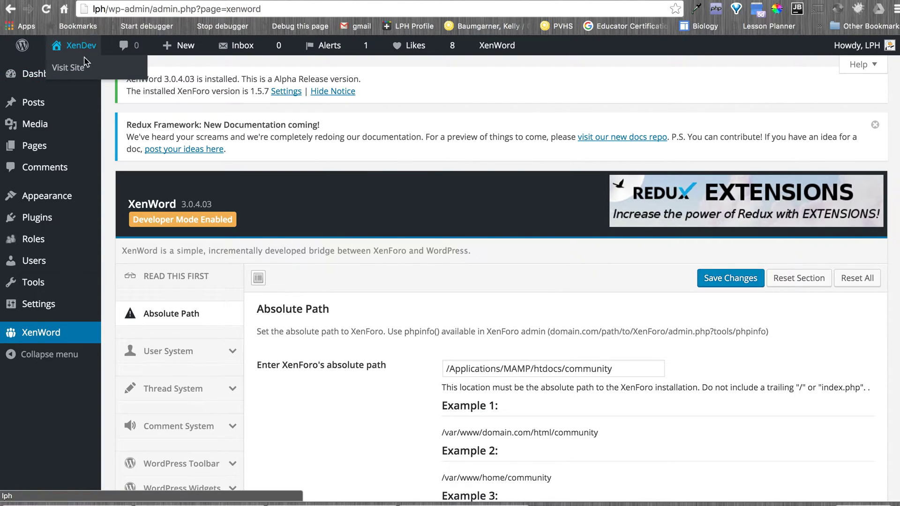
# Visit the XenDev site, view the account menu, and examine the "Hello world!" post and its comment section while logged in.
pyautogui.moveTo(83, 76)
pyautogui.click(75, 46)
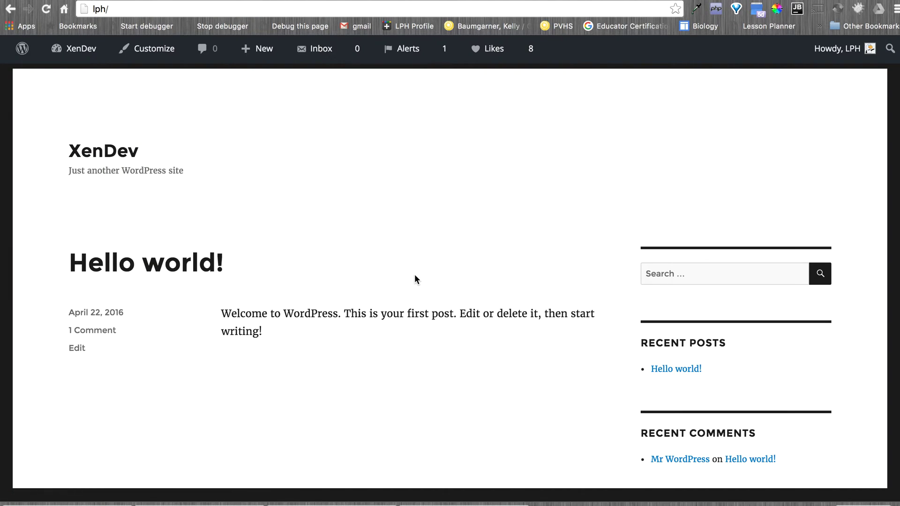
pyautogui.moveTo(848, 57)
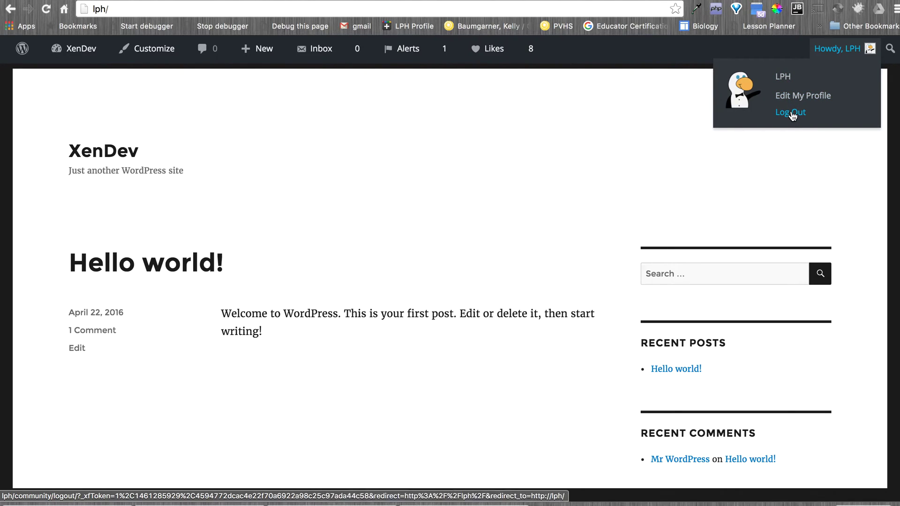
pyautogui.click(149, 267)
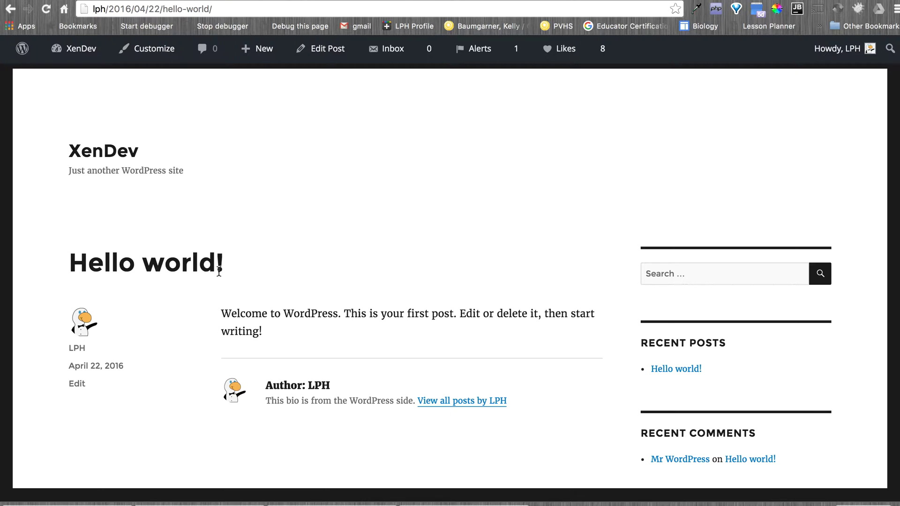
pyautogui.scroll(-10, 219, 272)
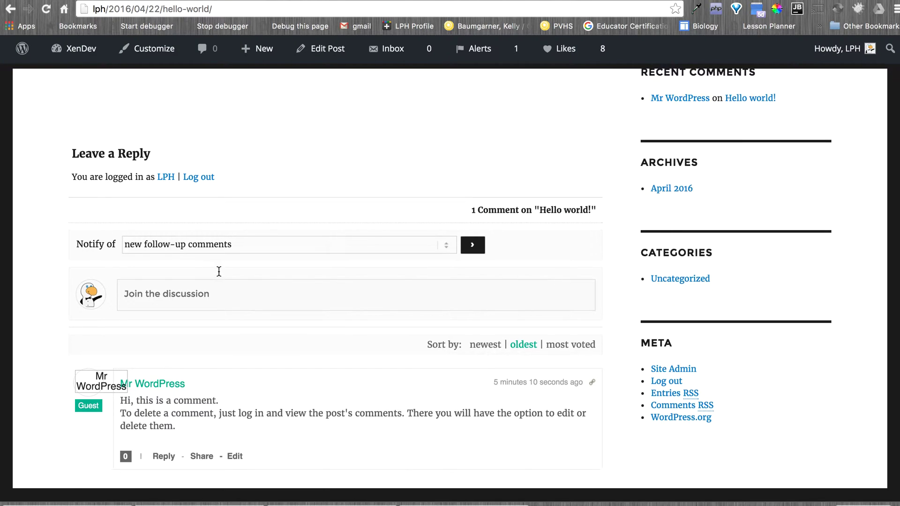
pyautogui.scroll(10, 219, 272)
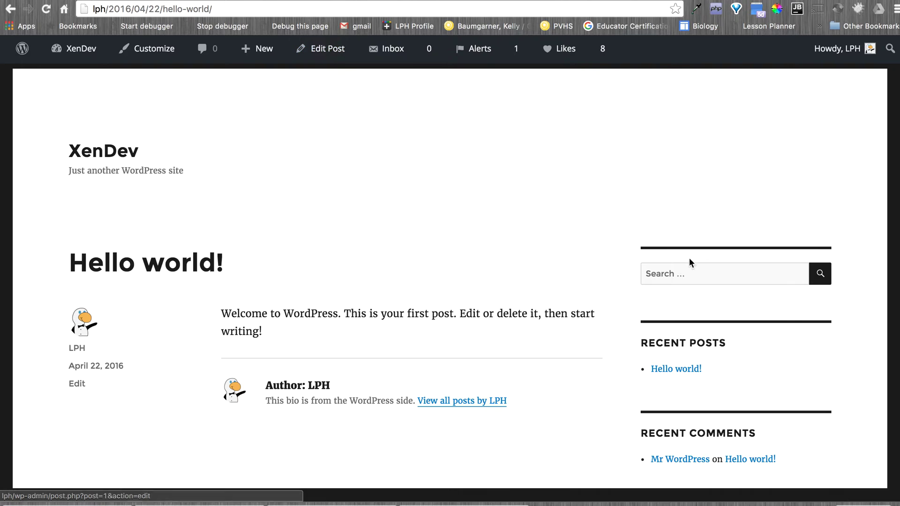
pyautogui.scroll(-10, 623, 295)
pyautogui.scroll(8, 616, 301)
pyautogui.scroll(3, 614, 302)
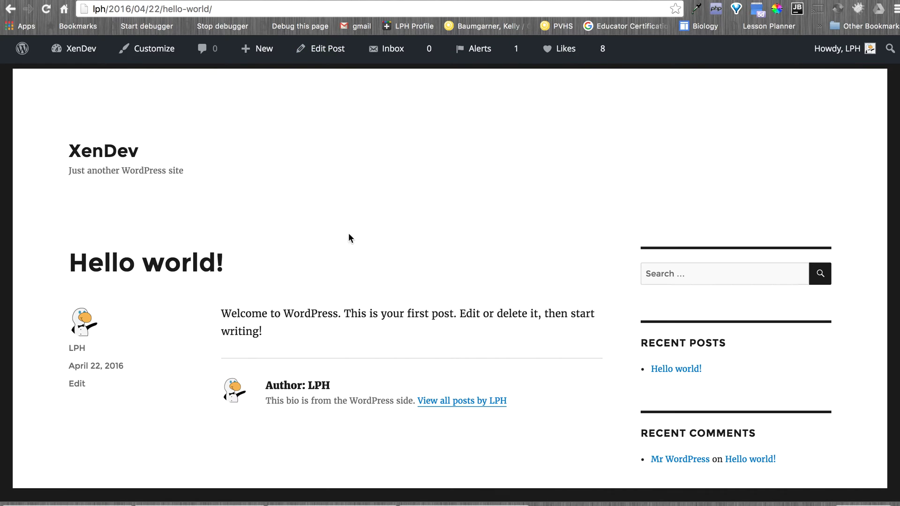
# Open the site's widget management and remove all the widgets from the Sidebar area, from Search through Meta.
pyautogui.moveTo(75, 50)
pyautogui.click(68, 104)
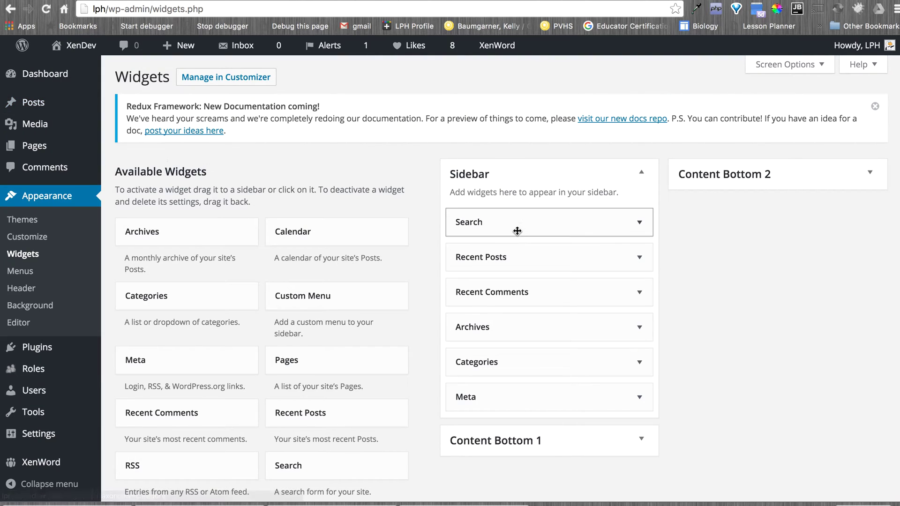
pyautogui.moveTo(519, 230); pyautogui.dragTo(366, 195)
pyautogui.moveTo(579, 226); pyautogui.dragTo(356, 173)
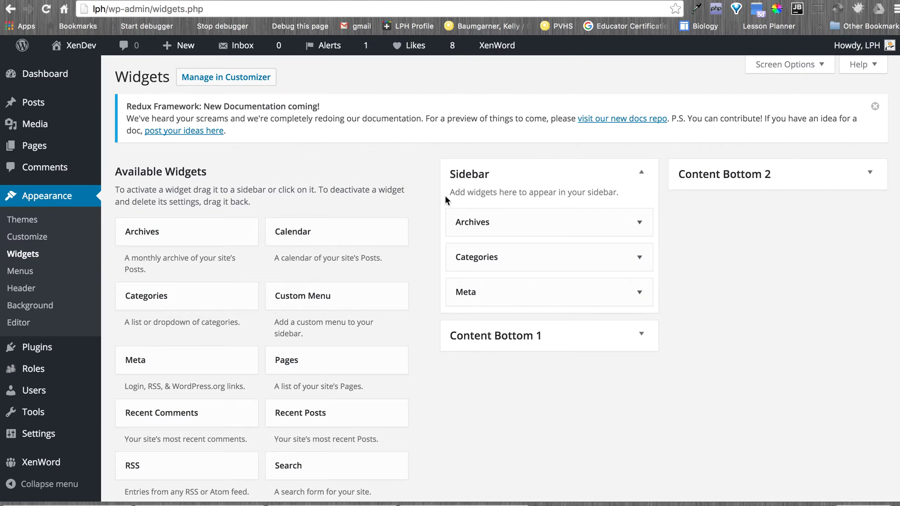
pyautogui.moveTo(500, 222); pyautogui.dragTo(346, 187)
pyautogui.moveTo(586, 227); pyautogui.dragTo(354, 174)
pyautogui.moveTo(536, 228); pyautogui.dragTo(336, 195)
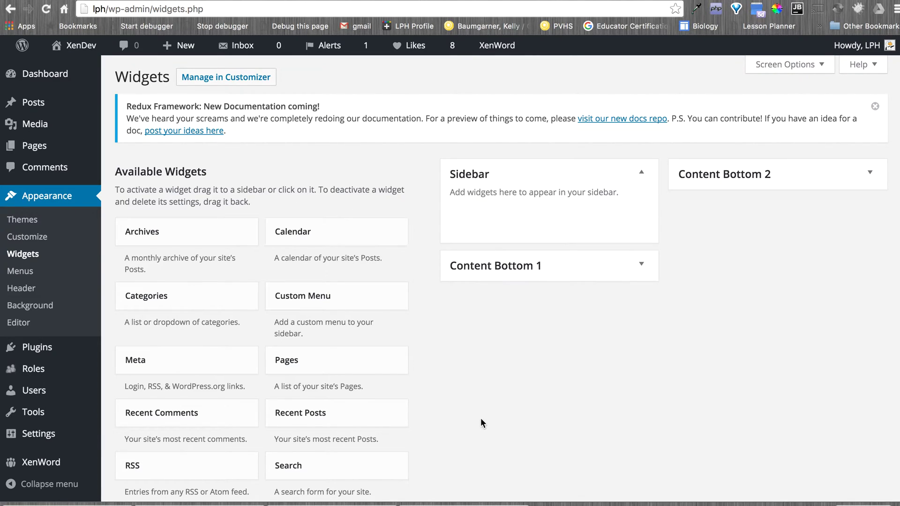
# Add the XenForo Login widget to the Sidebar, clear its message to unconfirmed email users, and save the widget.
pyautogui.scroll(-10, 481, 424)
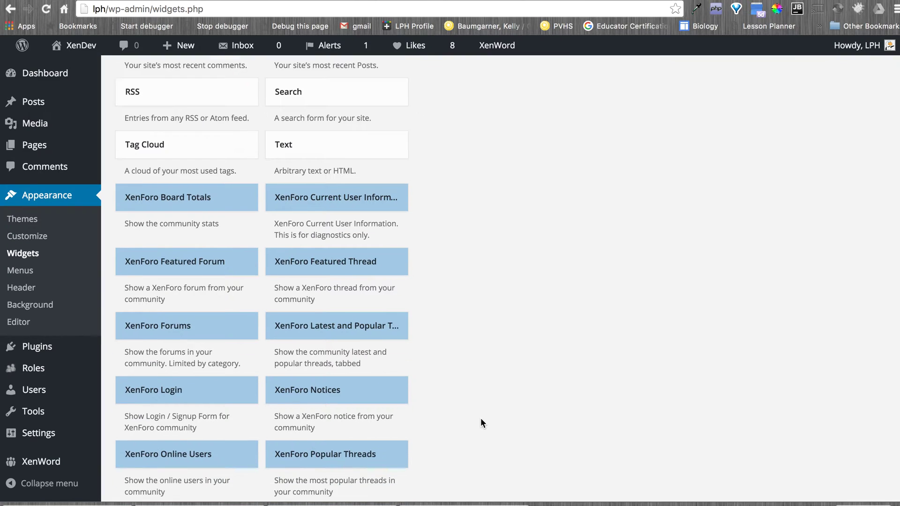
pyautogui.click(173, 323)
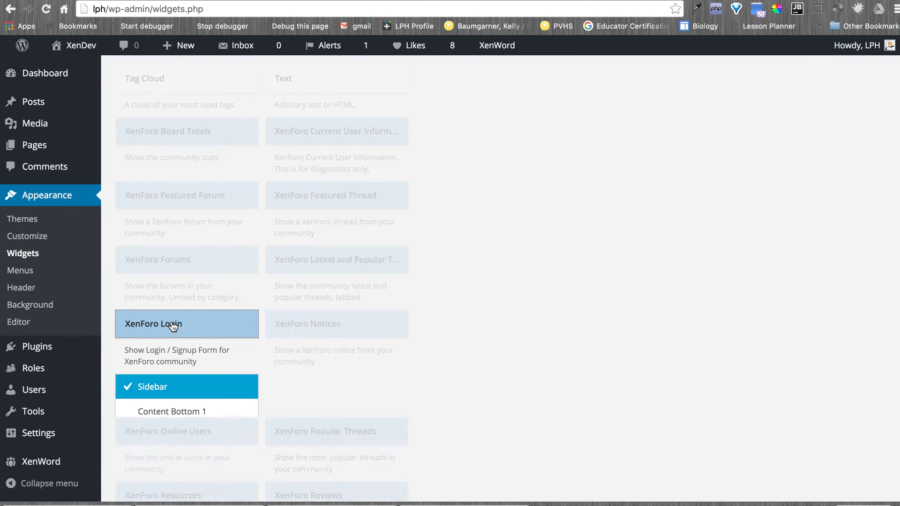
pyautogui.click(211, 458)
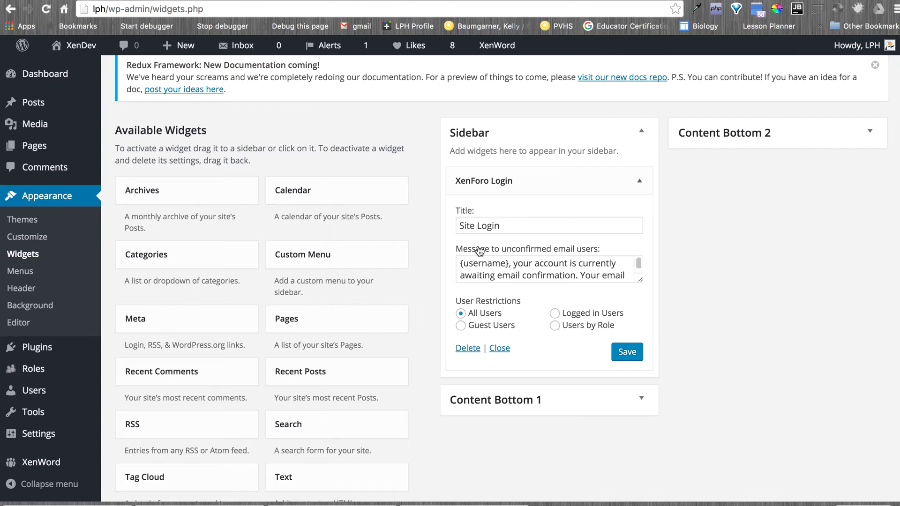
pyautogui.moveTo(459, 263); pyautogui.dragTo(625, 302)
pyautogui.press('BackSpace')
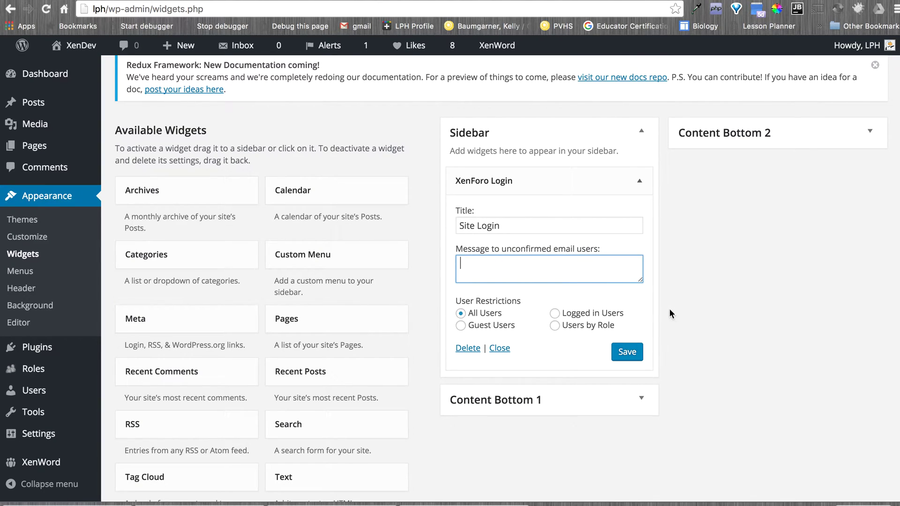
pyautogui.click(631, 355)
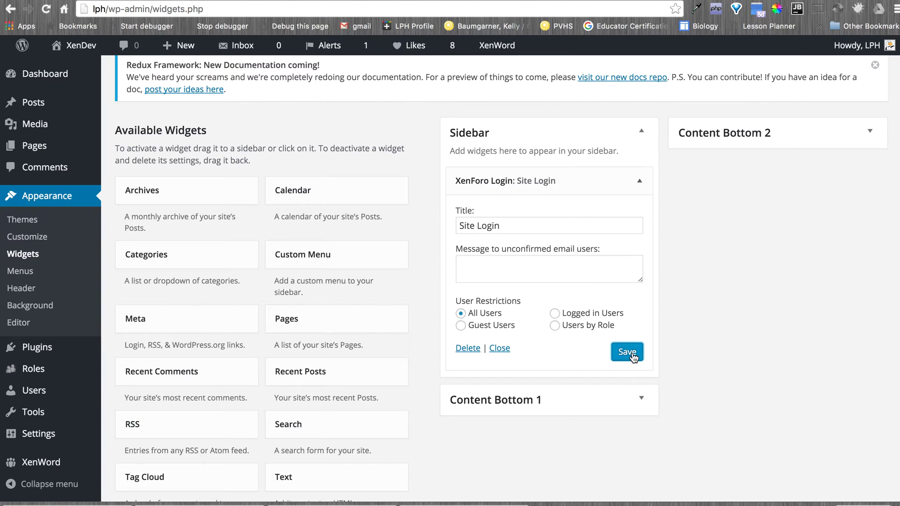
pyautogui.click(640, 182)
# Add the XenForo Online Users widget to the Sidebar and save it with the title Members Online for all users.
pyautogui.scroll(-2, 519, 284)
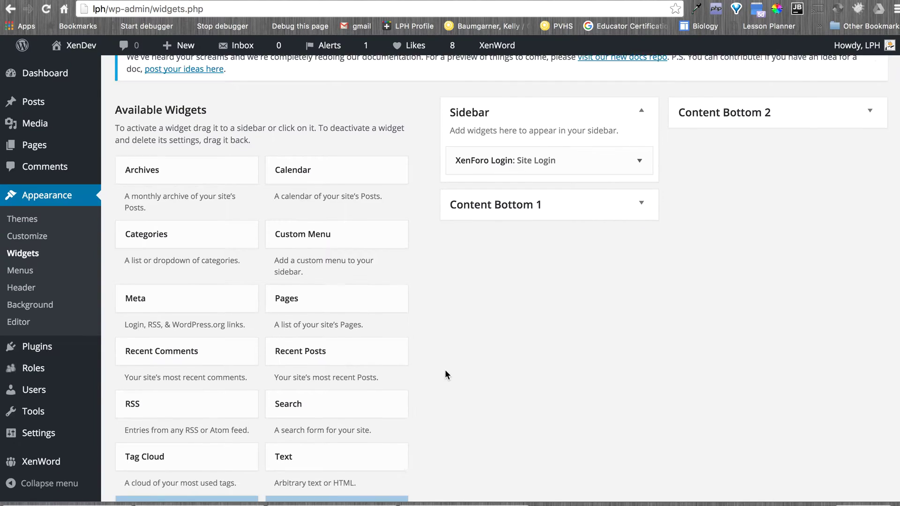
pyautogui.scroll(-5, 445, 371)
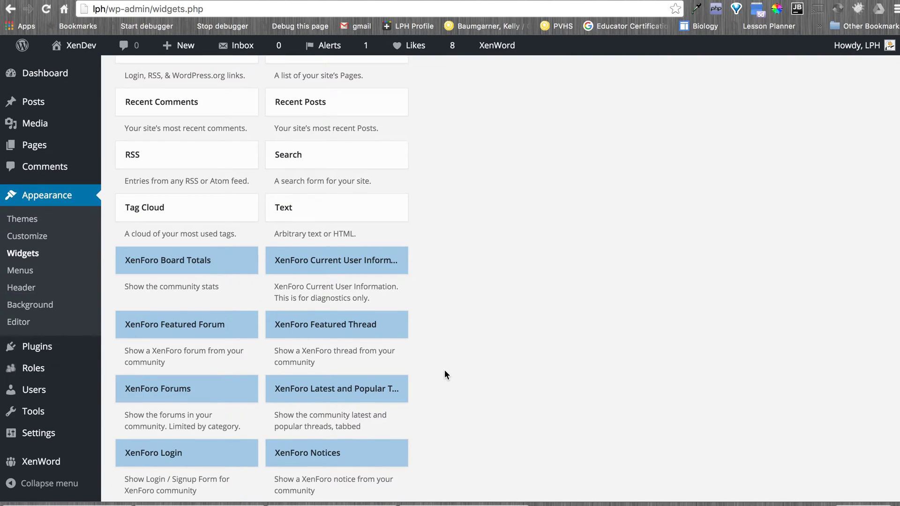
pyautogui.scroll(-3, 445, 370)
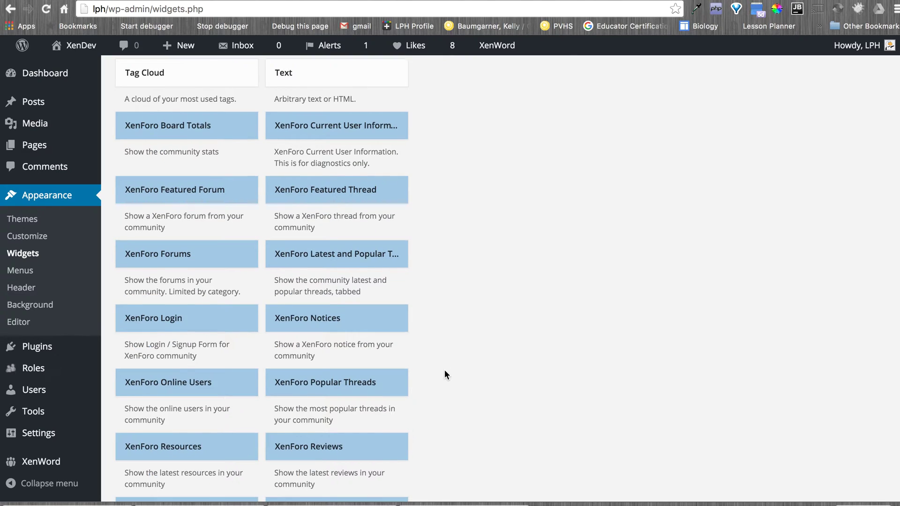
pyautogui.scroll(-1, 445, 370)
pyautogui.scroll(-1, 445, 370)
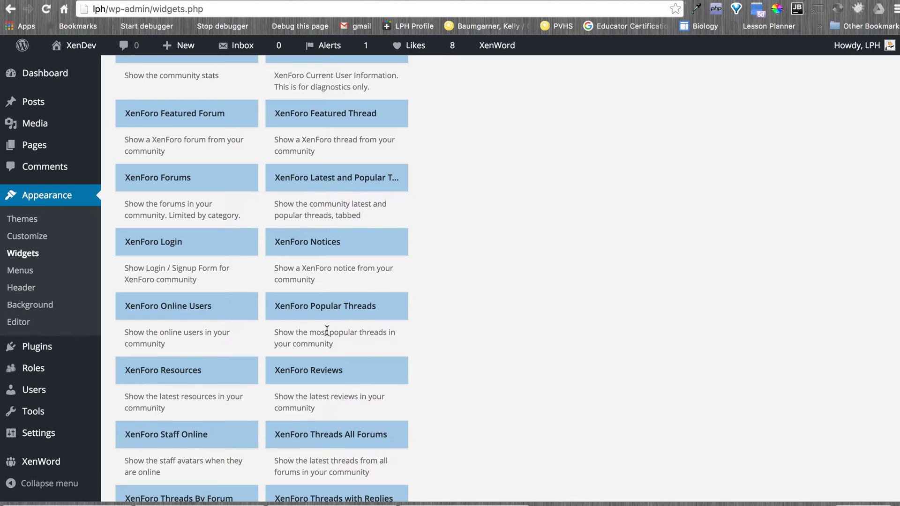
pyautogui.click(228, 308)
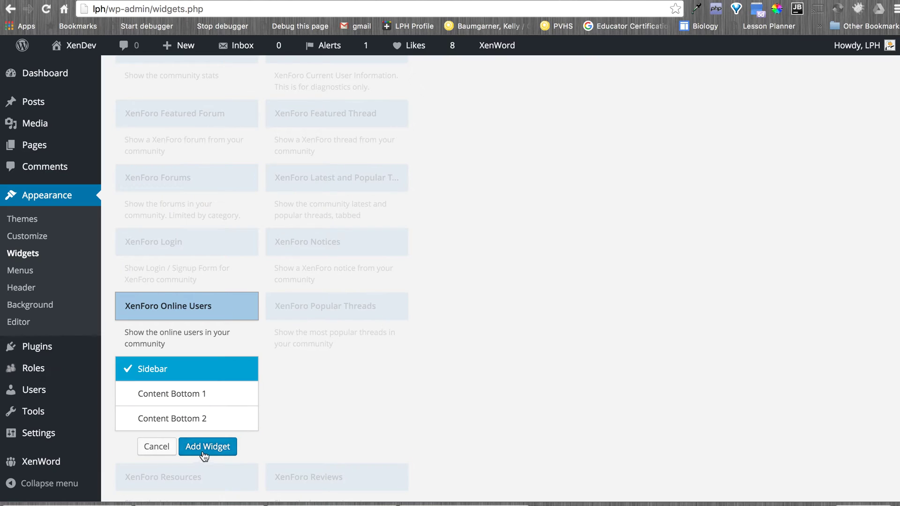
pyautogui.click(205, 448)
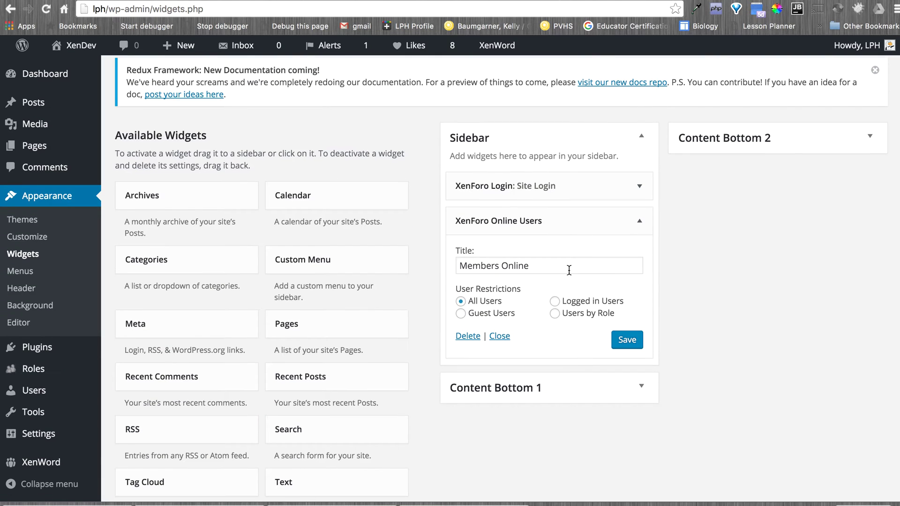
pyautogui.click(627, 339)
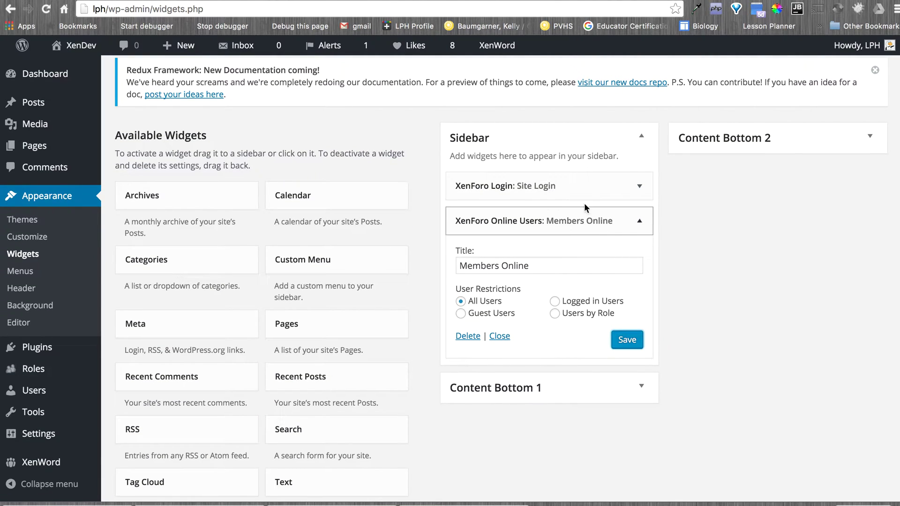
pyautogui.click(639, 221)
# Add the XenForo Board Totals widget to the Sidebar with the title Community Statistics and collapse its settings.
pyautogui.scroll(-10, 445, 351)
pyautogui.scroll(2, 445, 355)
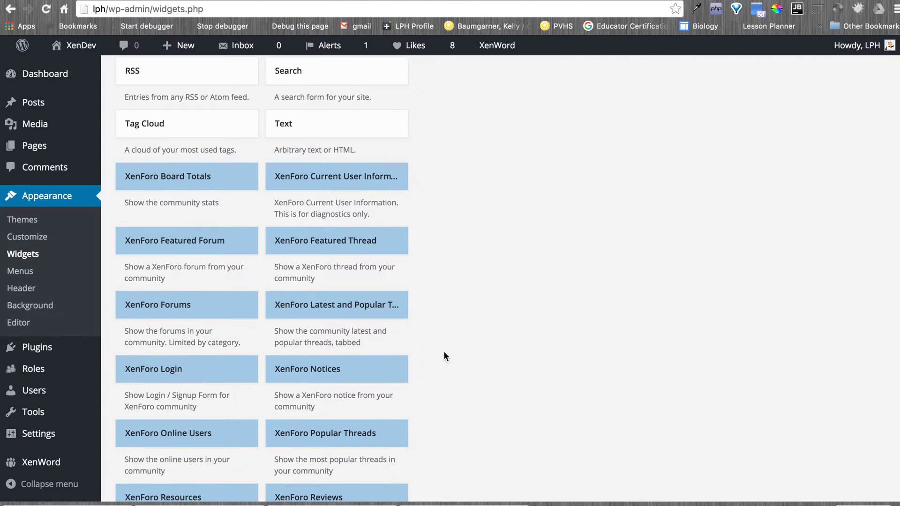
pyautogui.click(221, 176)
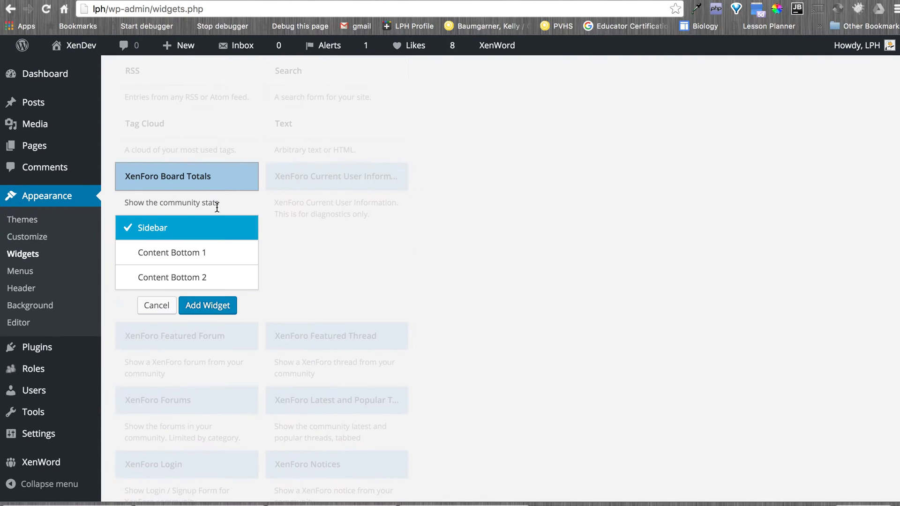
pyautogui.click(214, 306)
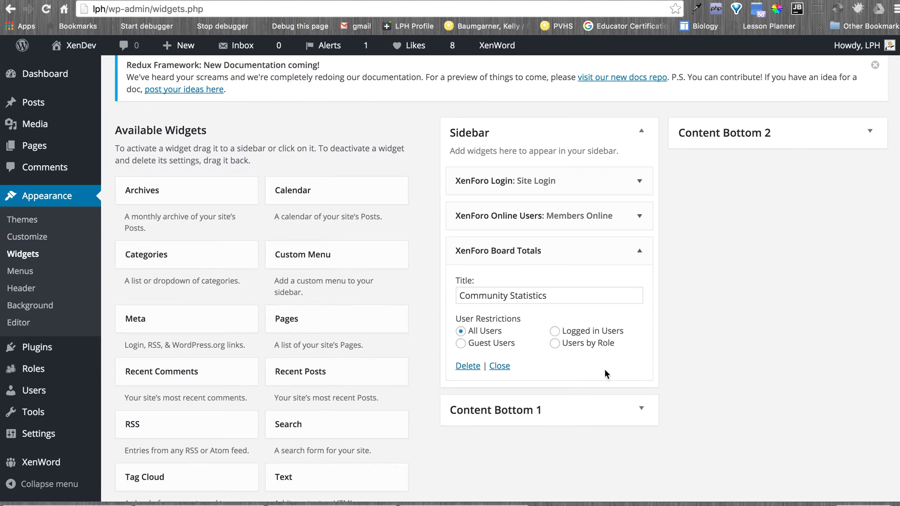
pyautogui.click(639, 253)
# Visit the XenDev site and examine the profile, online members and community statistics widgets in its sidebar and the toolbar items.
pyautogui.moveTo(75, 47)
pyautogui.click(70, 69)
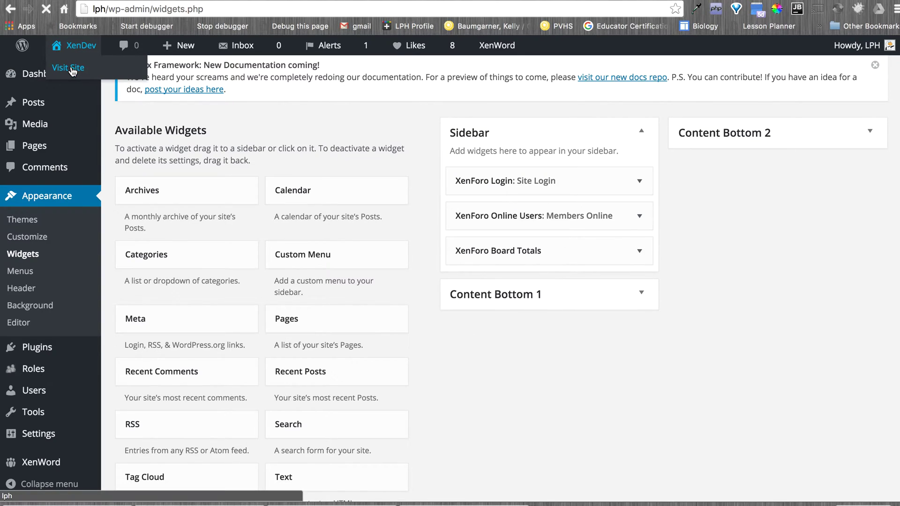
pyautogui.scroll(-3, 412, 239)
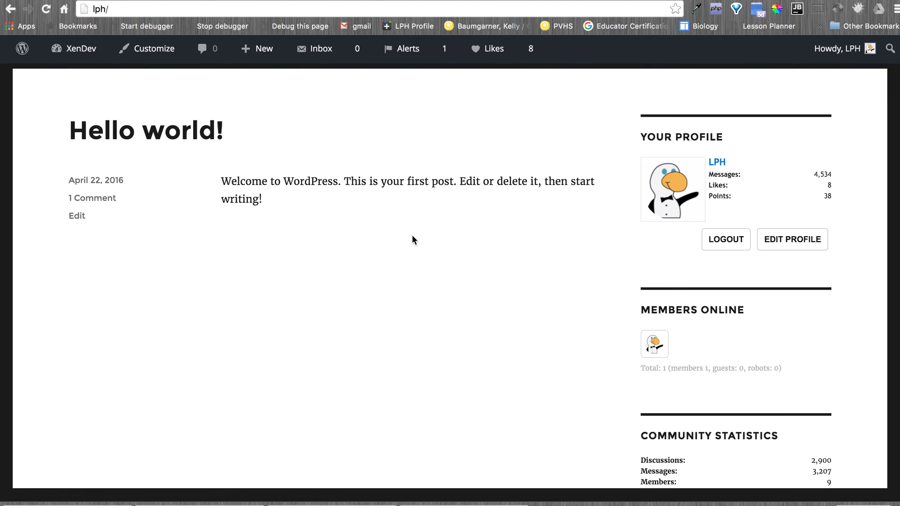
pyautogui.scroll(-5, 412, 240)
pyautogui.scroll(9, 412, 240)
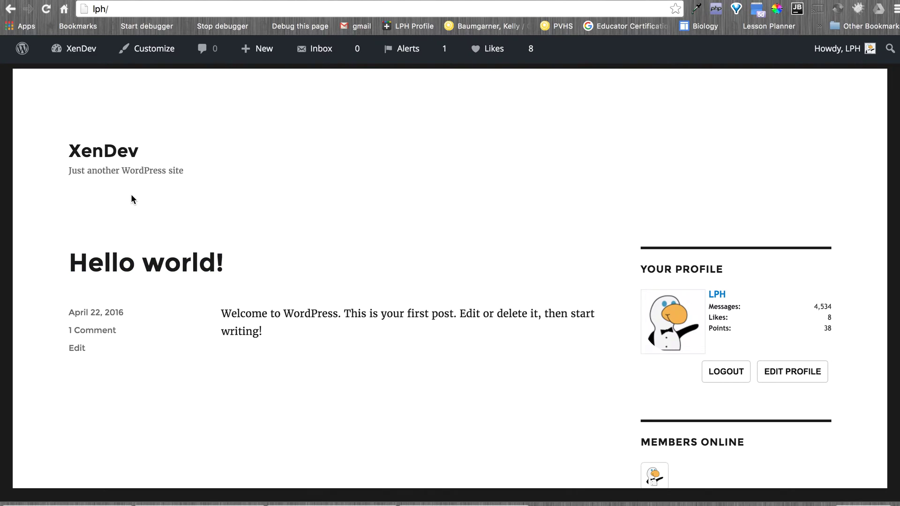
pyautogui.scroll(-3, 213, 217)
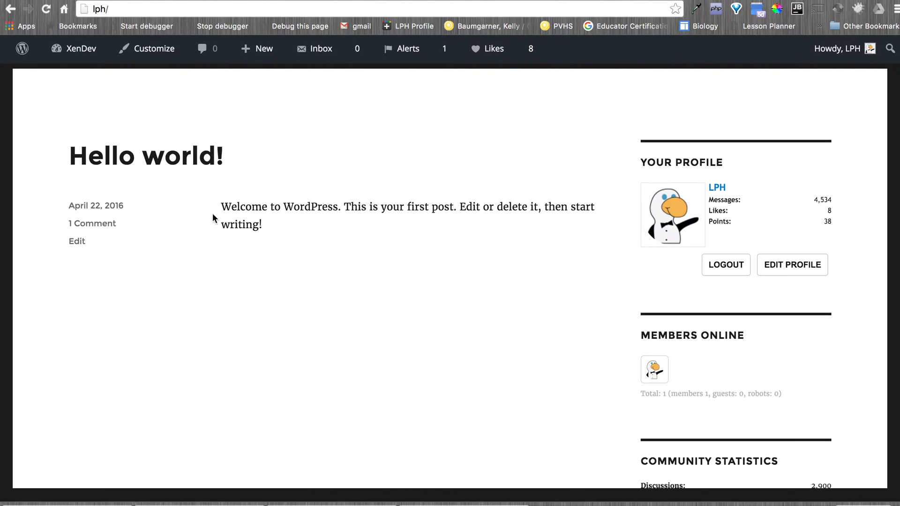
pyautogui.scroll(3, 214, 218)
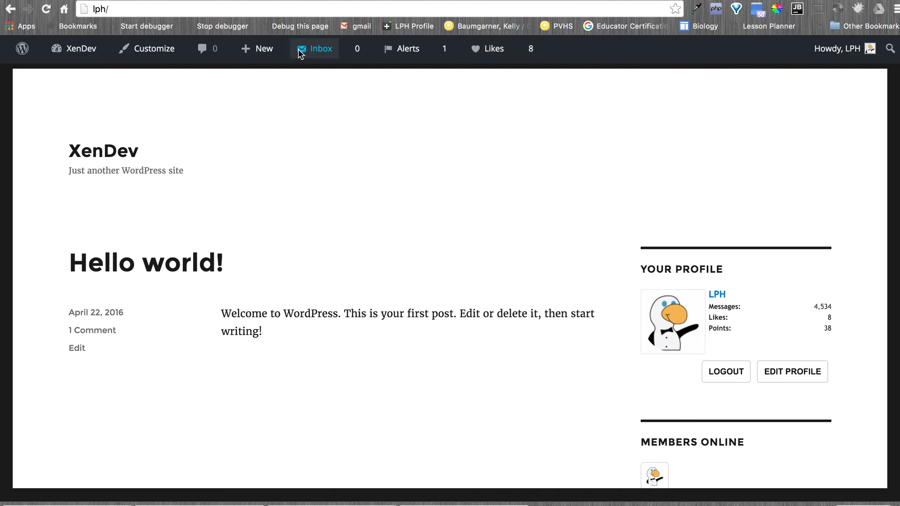
# In XenWord's WordPress Toolbar v1 settings, switch off XenForo conversations, alerts, likes and the XenWord settings link, and save the changes.
pyautogui.click(87, 74)
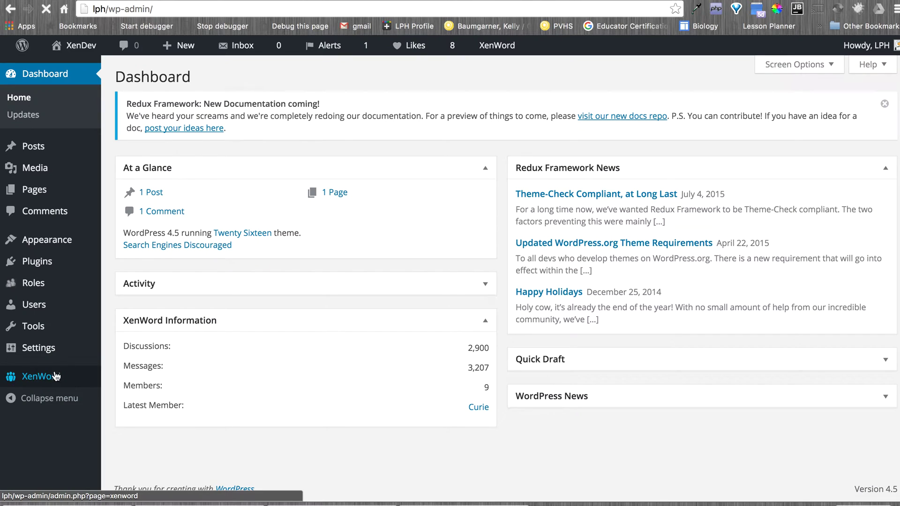
pyautogui.click(54, 376)
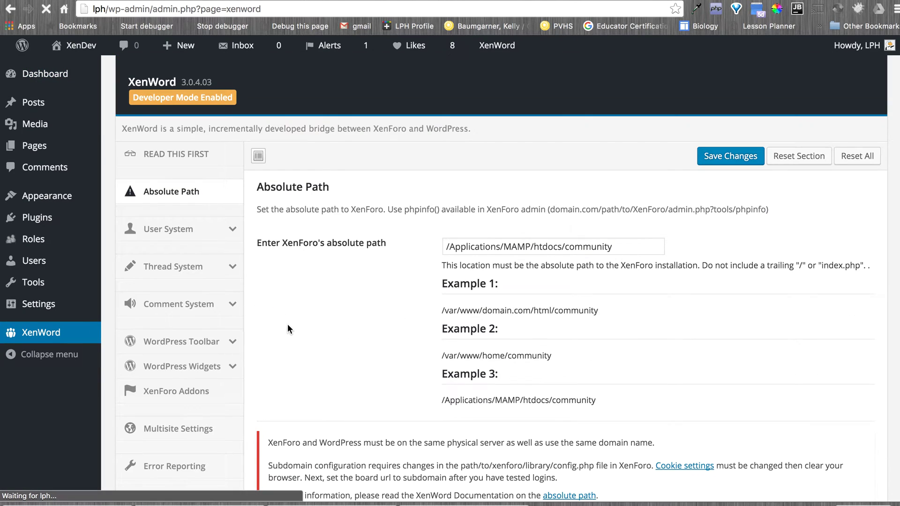
pyautogui.click(229, 349)
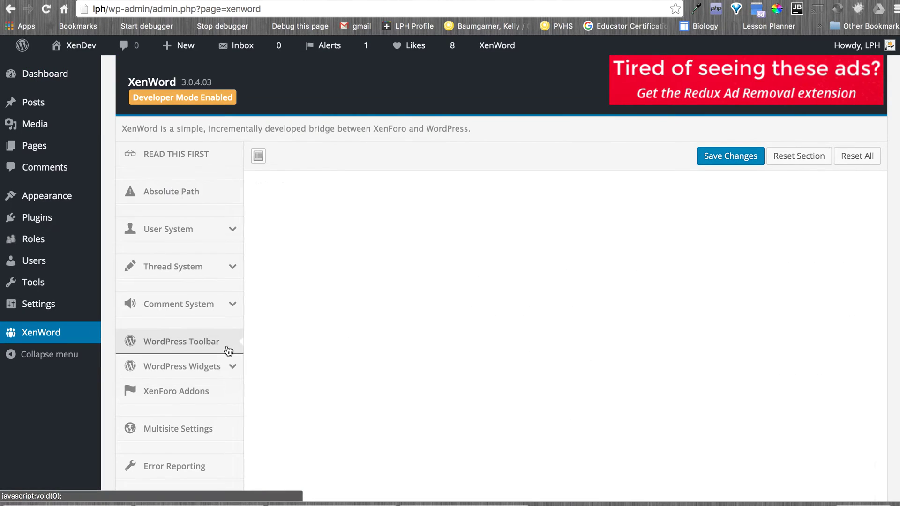
pyautogui.scroll(-3, 273, 325)
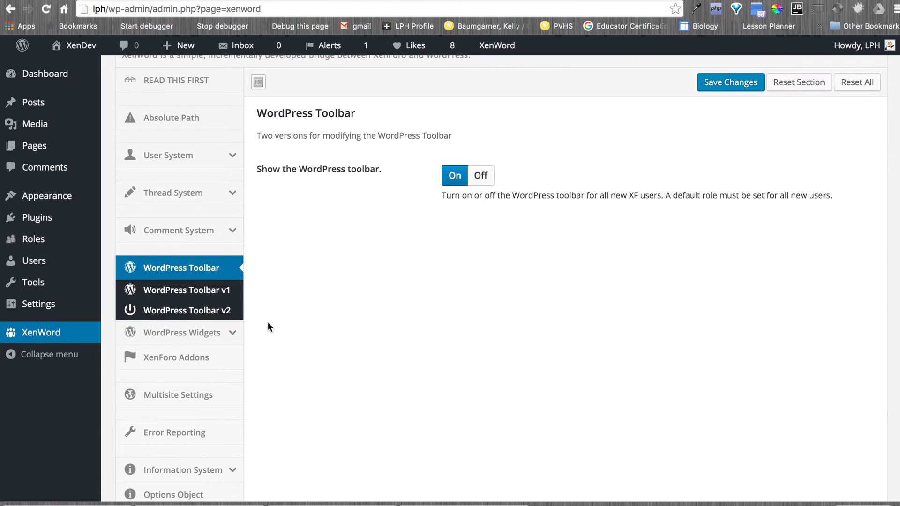
pyautogui.click(230, 291)
pyautogui.click(482, 176)
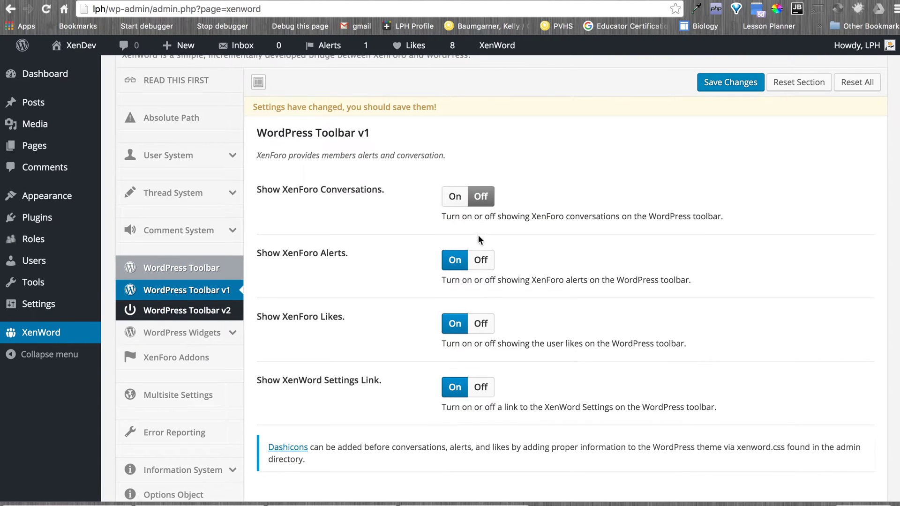
pyautogui.click(482, 262)
pyautogui.click(482, 326)
pyautogui.click(483, 389)
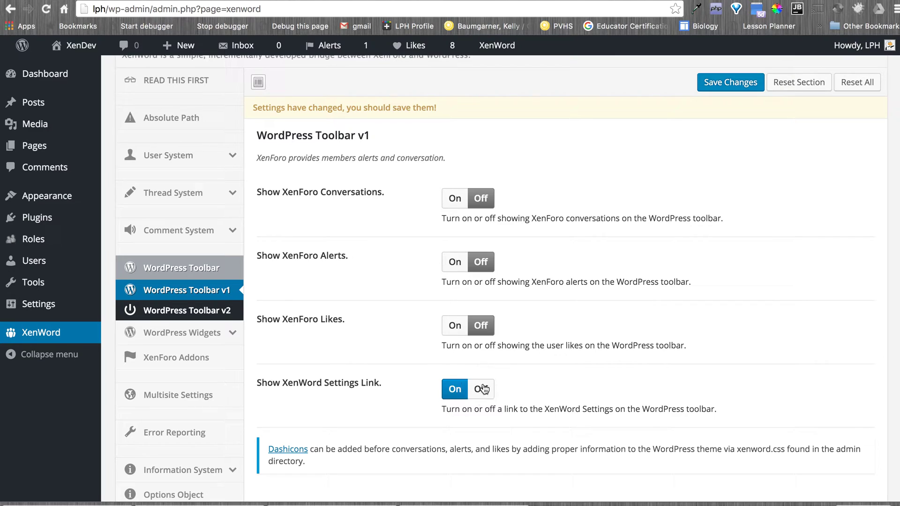
pyautogui.click(709, 88)
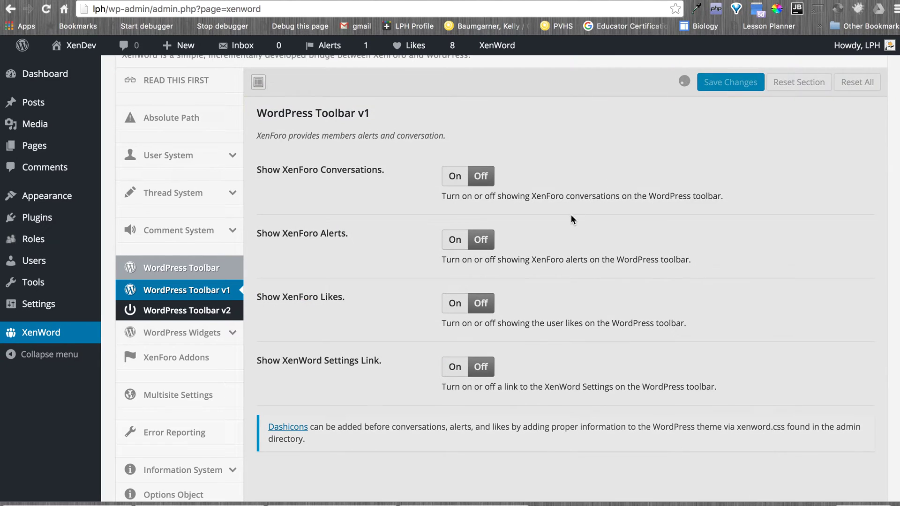
# Switch on the WordPress version 4.5 option in XenWord's User System switches and save the changes.
pyautogui.scroll(-3, 339, 302)
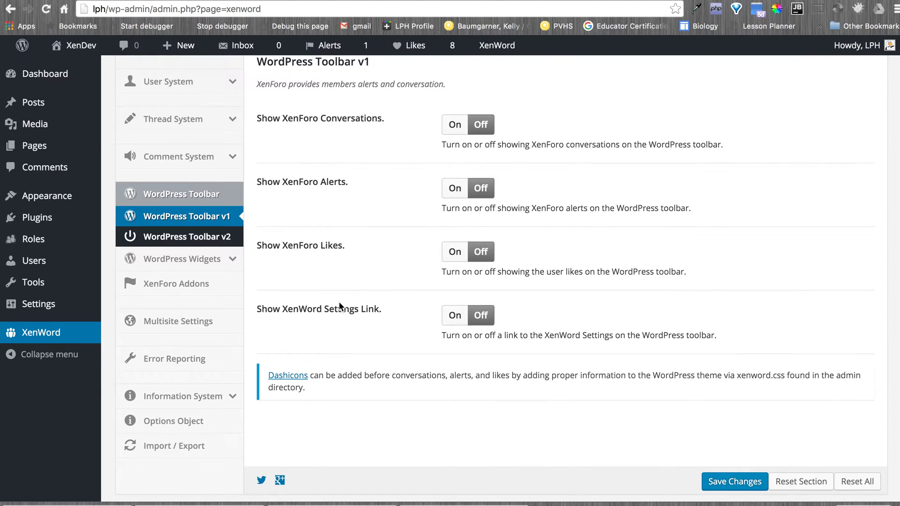
pyautogui.scroll(4, 339, 302)
pyautogui.scroll(2, 339, 302)
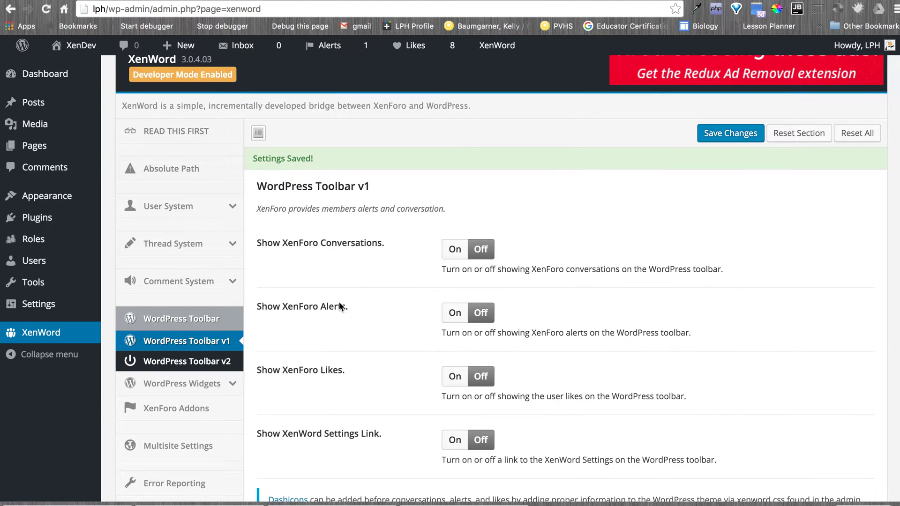
pyautogui.click(242, 209)
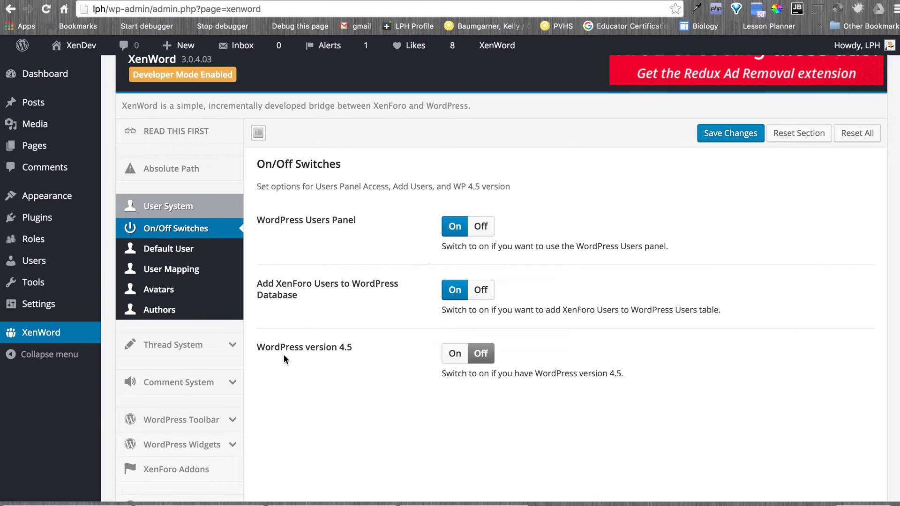
pyautogui.click(454, 357)
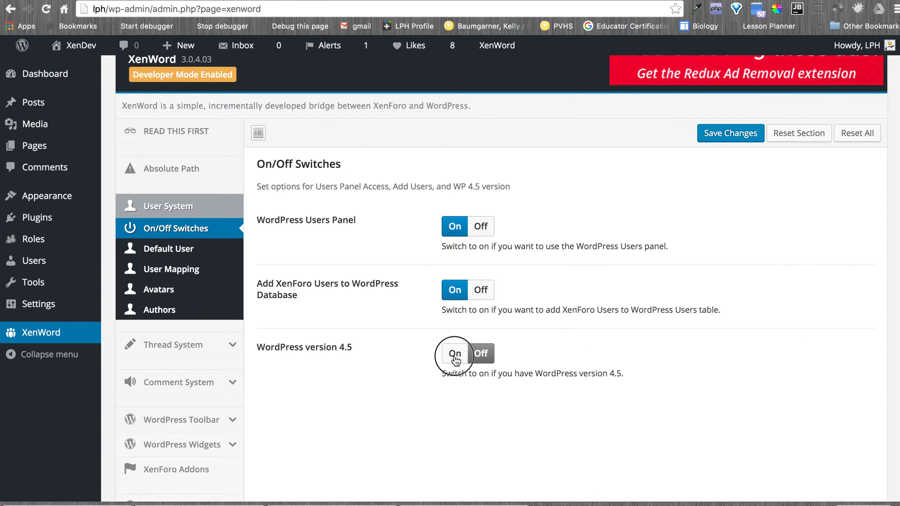
pyautogui.click(726, 133)
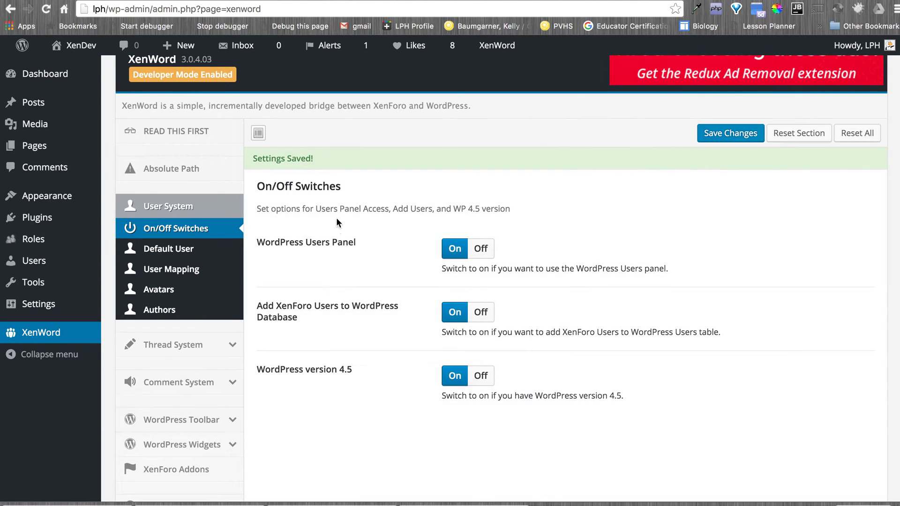
# Review the default WordPress role setting and the advanced User Mapping options in XenWord's User System.
pyautogui.click(215, 252)
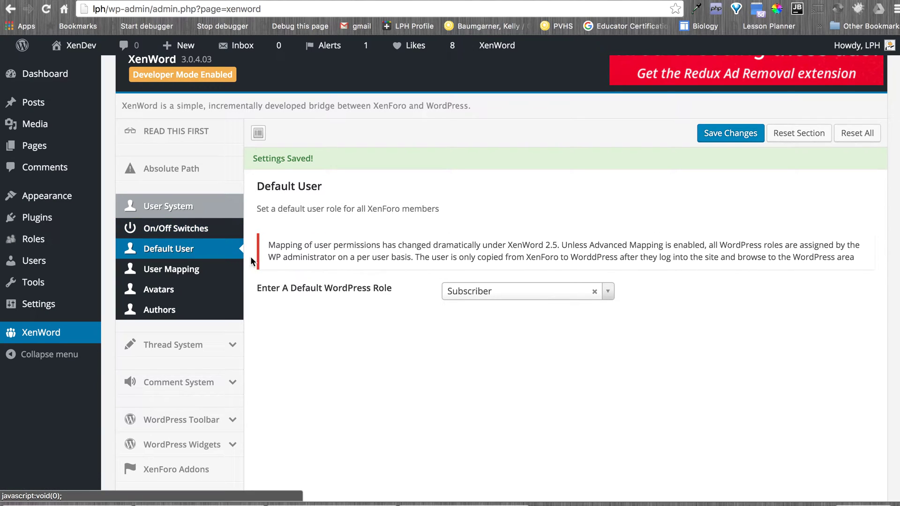
pyautogui.click(197, 270)
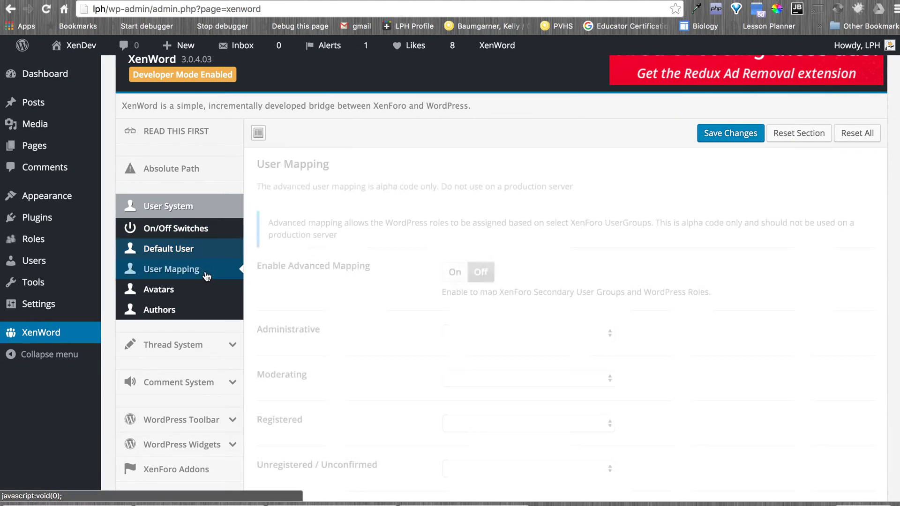
pyautogui.scroll(-3, 677, 378)
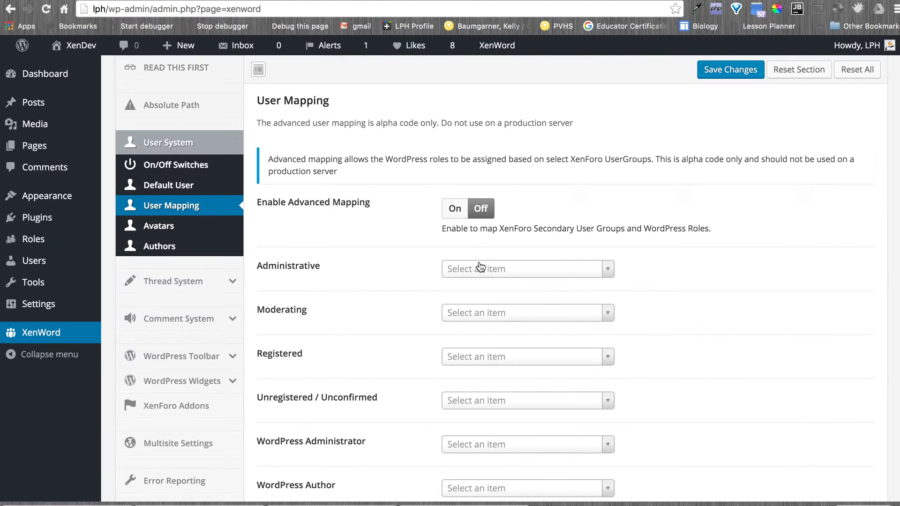
# Enable advanced mapping in XenWord's User Mapping settings and map the Administrative group to the Administrator role.
pyautogui.click(451, 209)
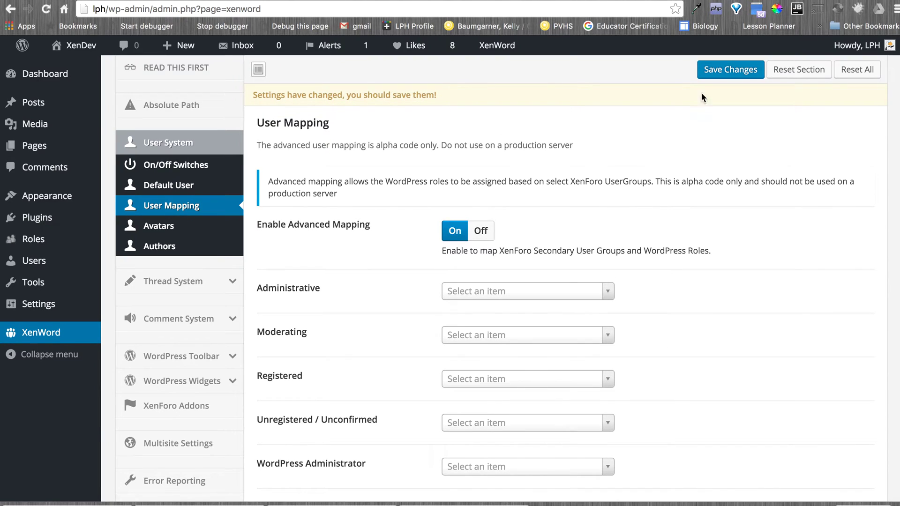
pyautogui.scroll(-4, 788, 307)
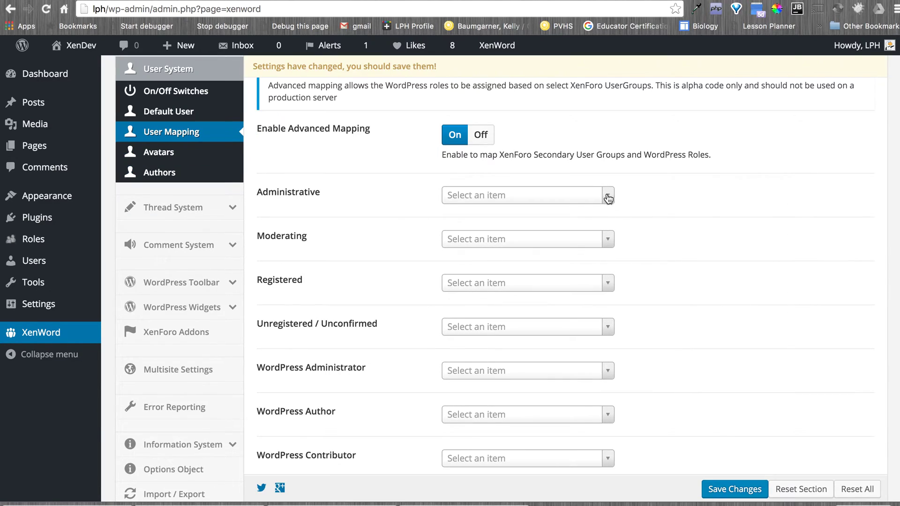
pyautogui.click(607, 197)
pyautogui.scroll(-2, 607, 258)
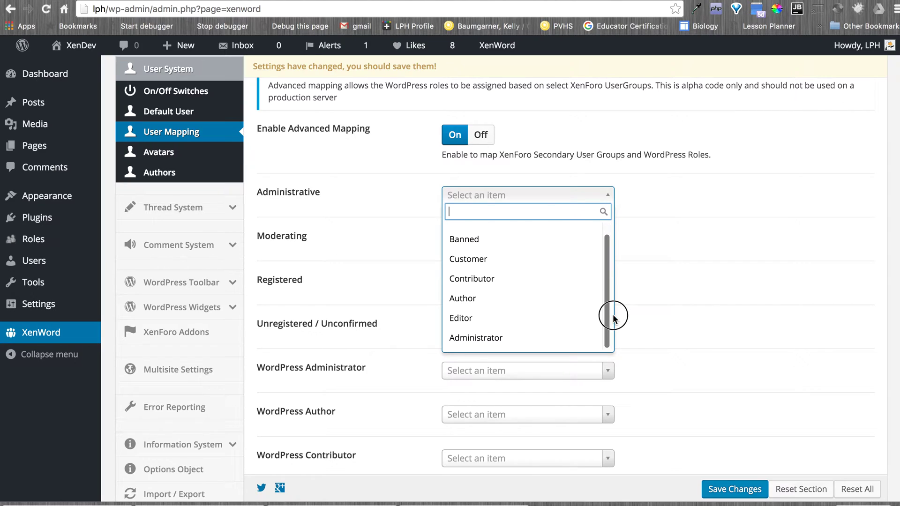
pyautogui.click(568, 341)
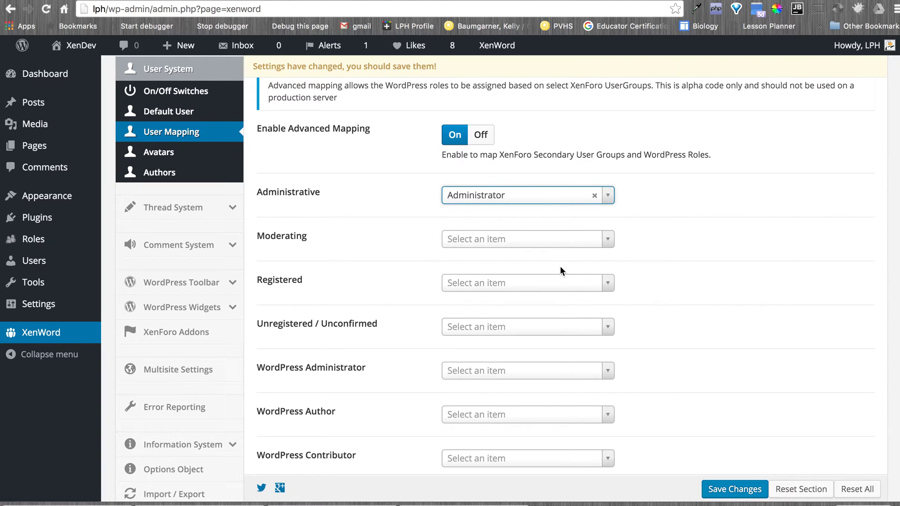
# Map the Registered user group to the Customer role.
pyautogui.scroll(-1, 687, 312)
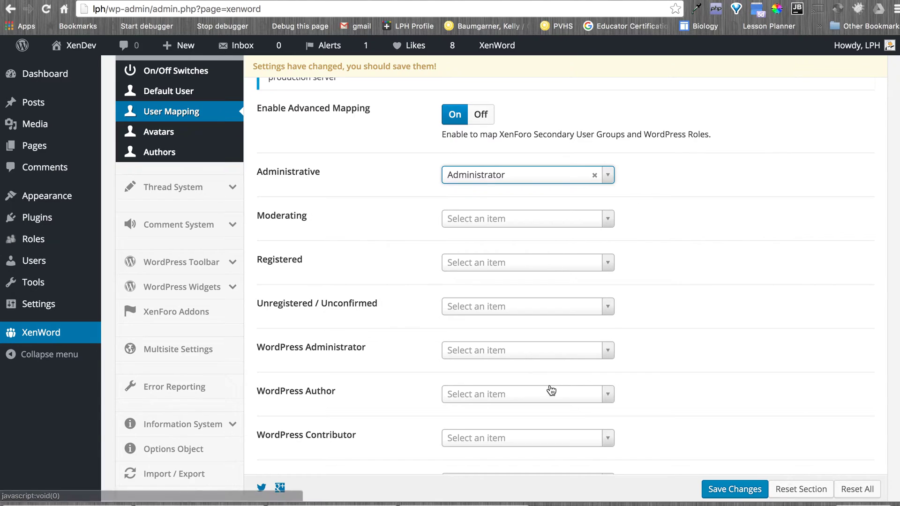
pyautogui.click(464, 267)
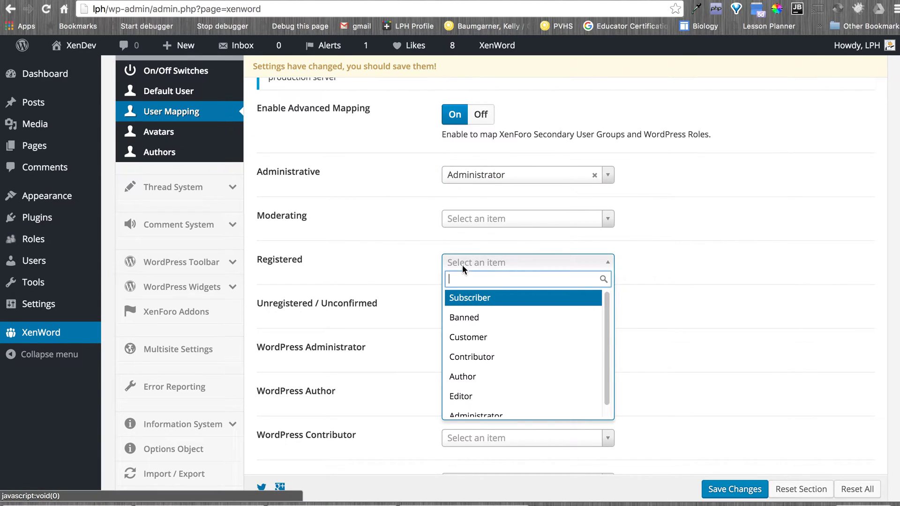
pyautogui.scroll(-2, 479, 326)
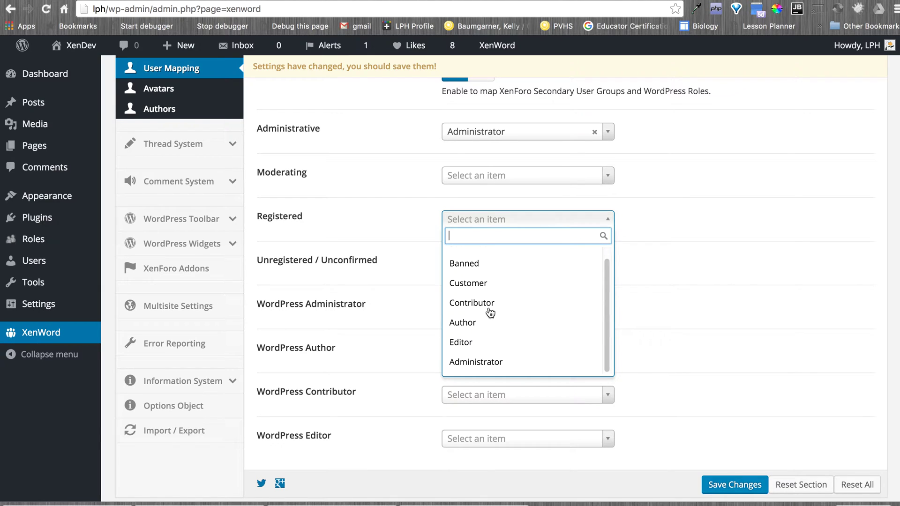
pyautogui.click(501, 282)
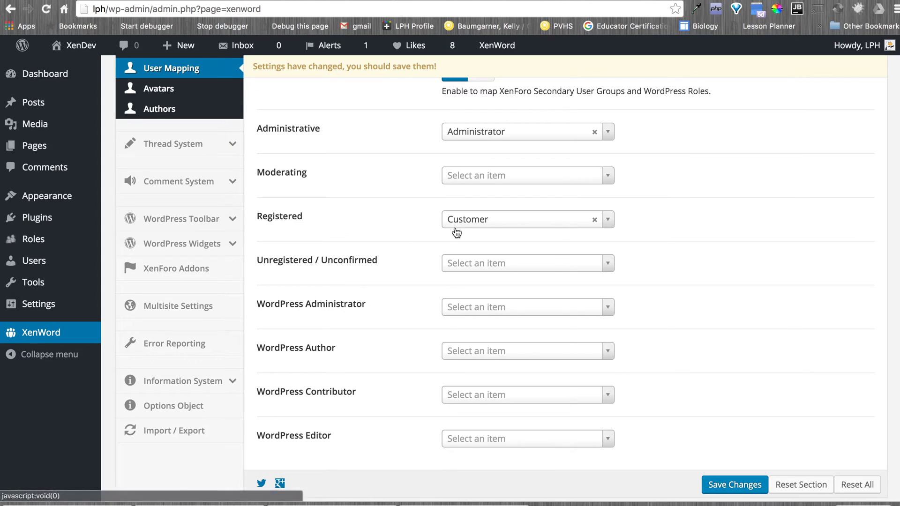
# Map the Unregistered / Unconfirmed group to the Banned role and change it to Subscriber.
pyautogui.click(458, 268)
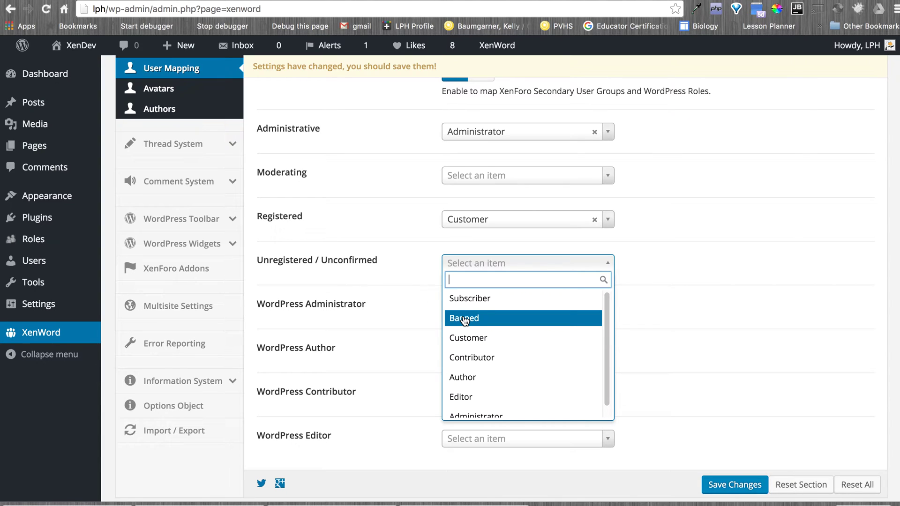
pyautogui.click(464, 319)
pyautogui.click(458, 269)
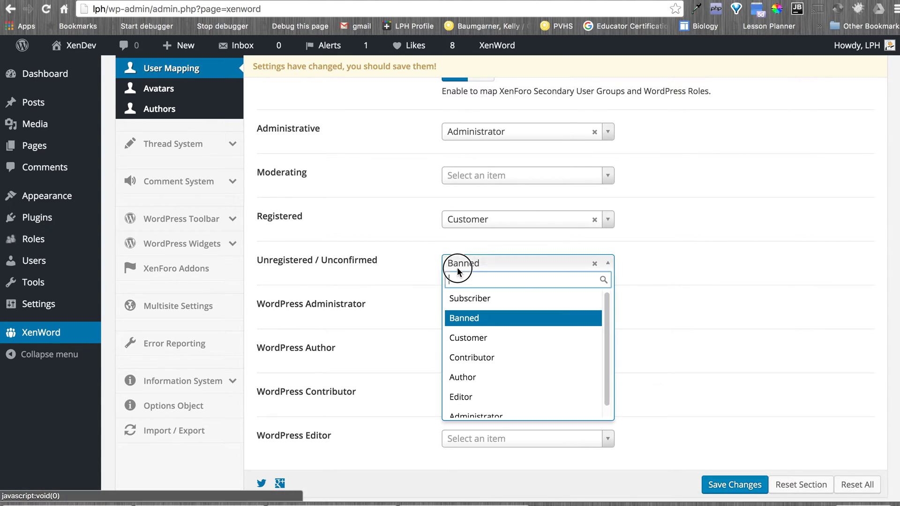
pyautogui.click(464, 299)
# Change the Registered group's role to Subscriber and clear the role assigned to Unregistered / Unconfirmed.
pyautogui.click(474, 220)
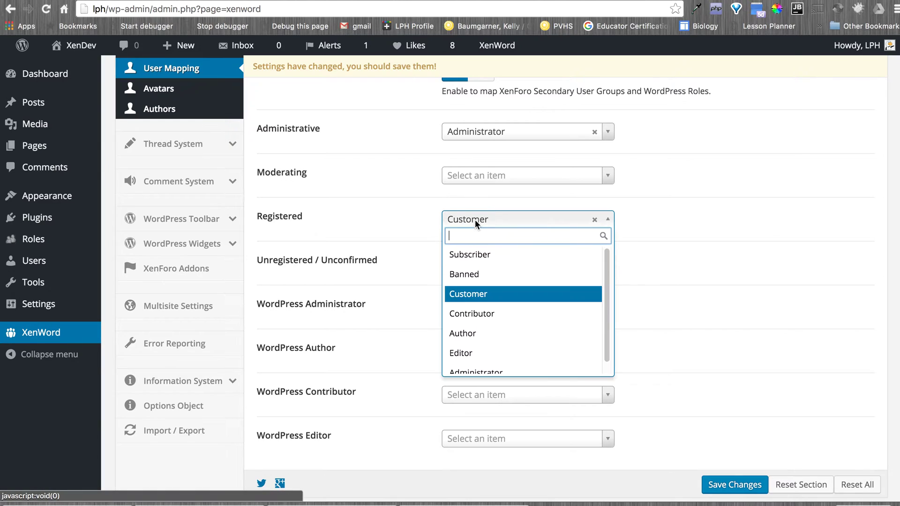
pyautogui.click(469, 254)
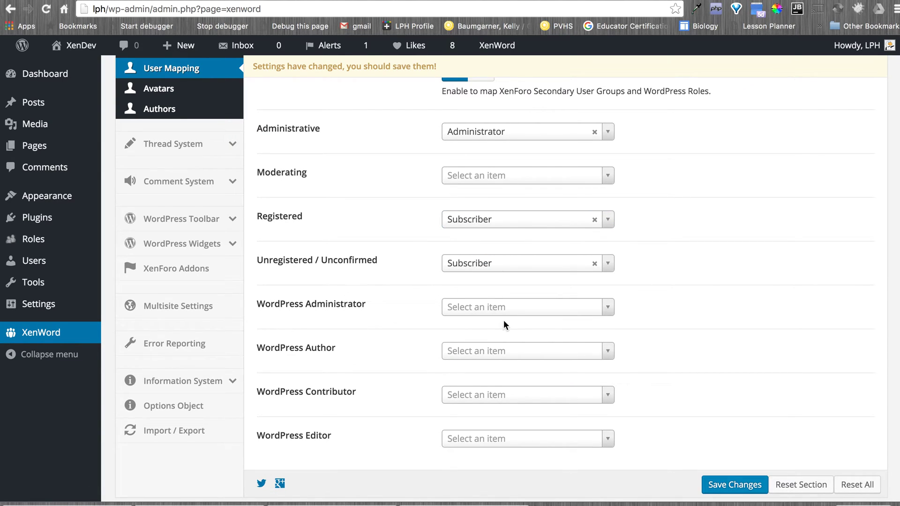
pyautogui.click(514, 263)
pyautogui.click(513, 276)
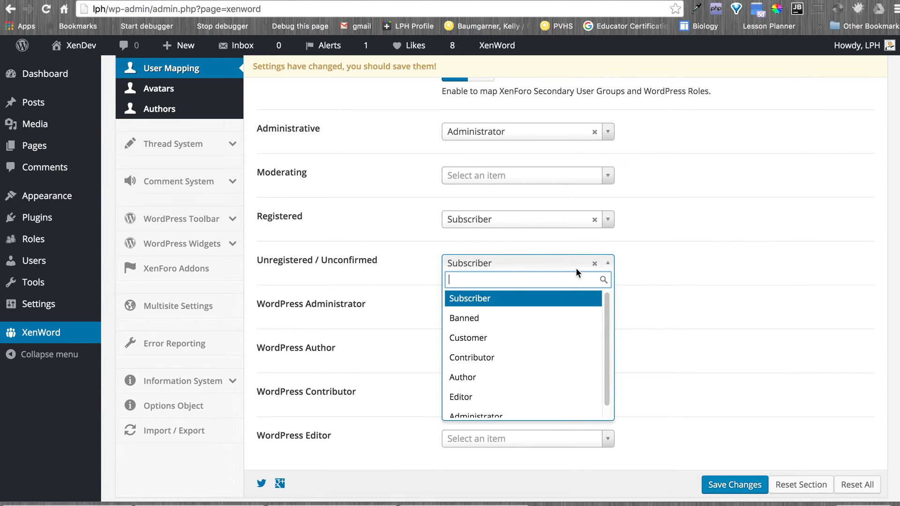
pyautogui.click(594, 264)
pyautogui.click(594, 263)
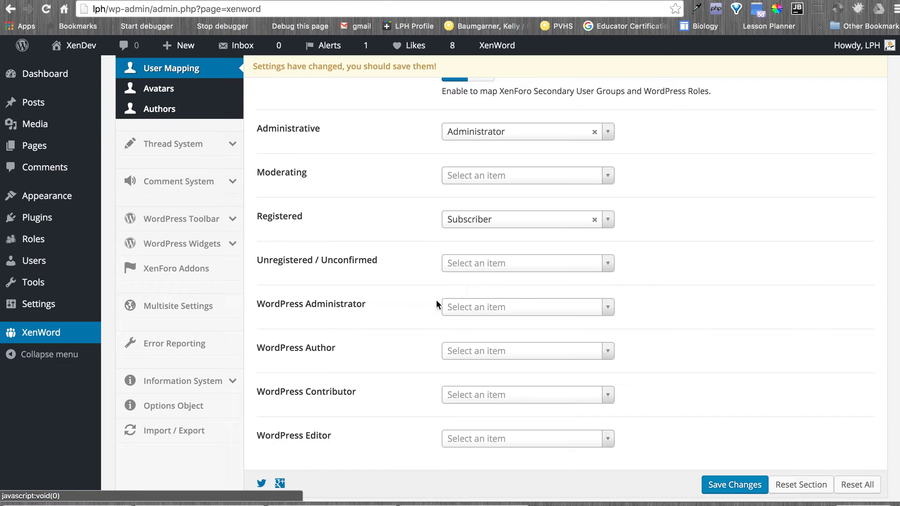
# Map the WordPress Administrator group to the Administrator role and the WordPress Author group to Author.
pyautogui.click(453, 311)
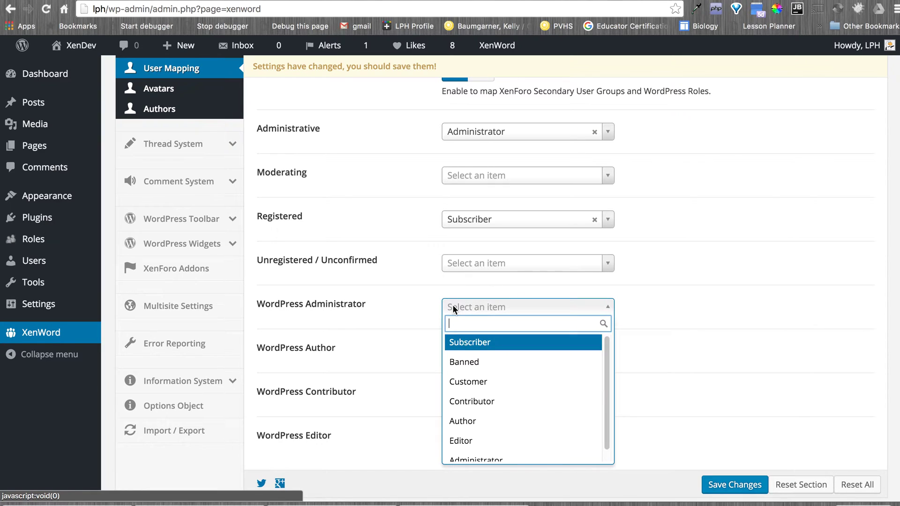
pyautogui.scroll(-3, 488, 420)
pyautogui.click(483, 366)
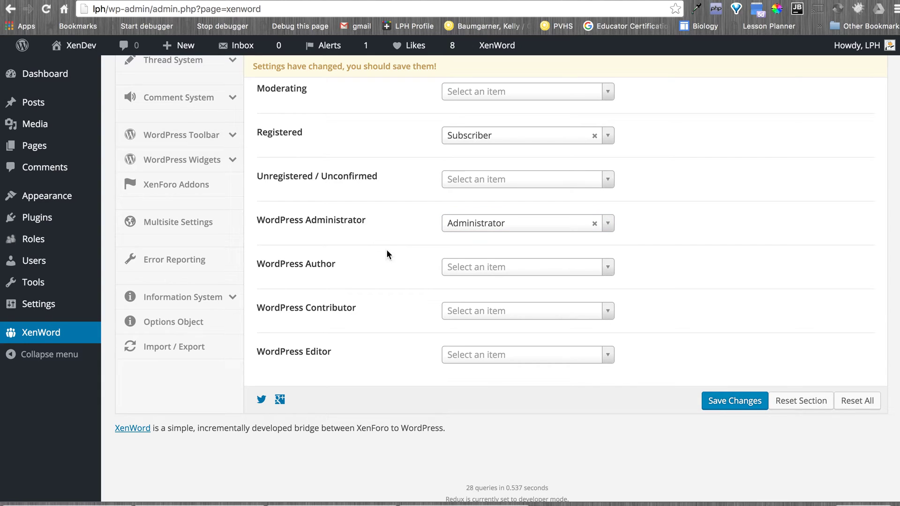
pyautogui.click(466, 273)
pyautogui.click(485, 382)
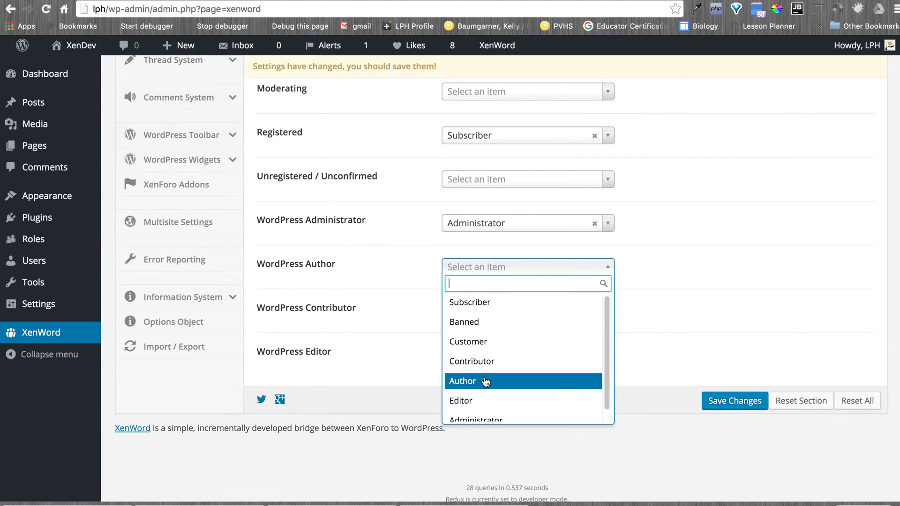
# Map WordPress Contributor to the Contributor role and WordPress Editor to Editor, and save the changes.
pyautogui.click(458, 312)
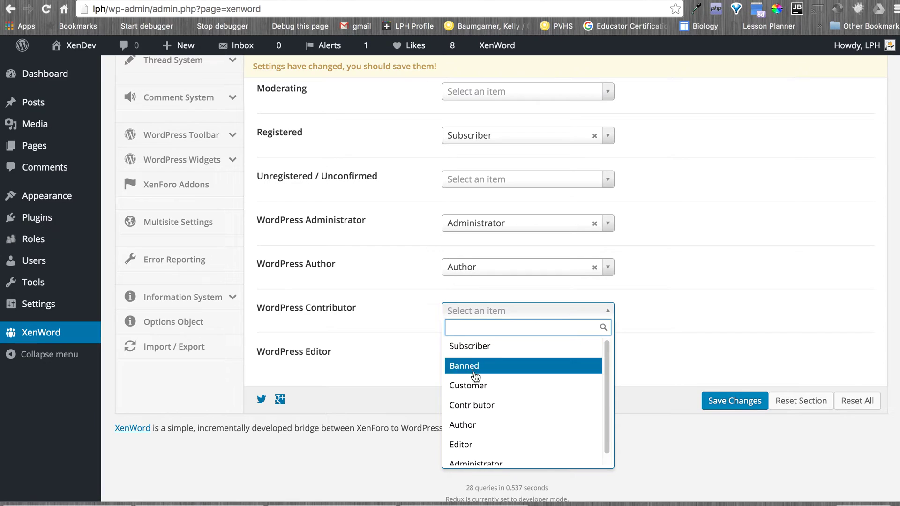
pyautogui.click(483, 406)
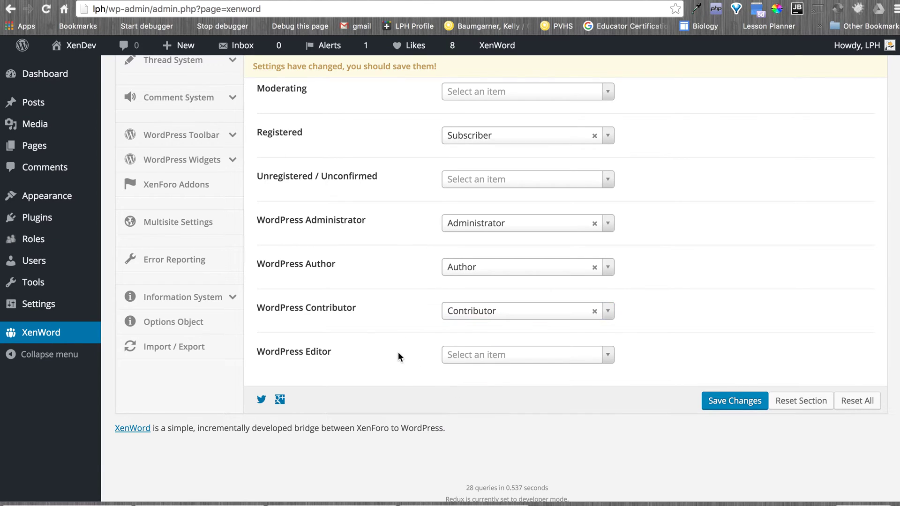
pyautogui.click(471, 359)
pyautogui.scroll(-1, 491, 319)
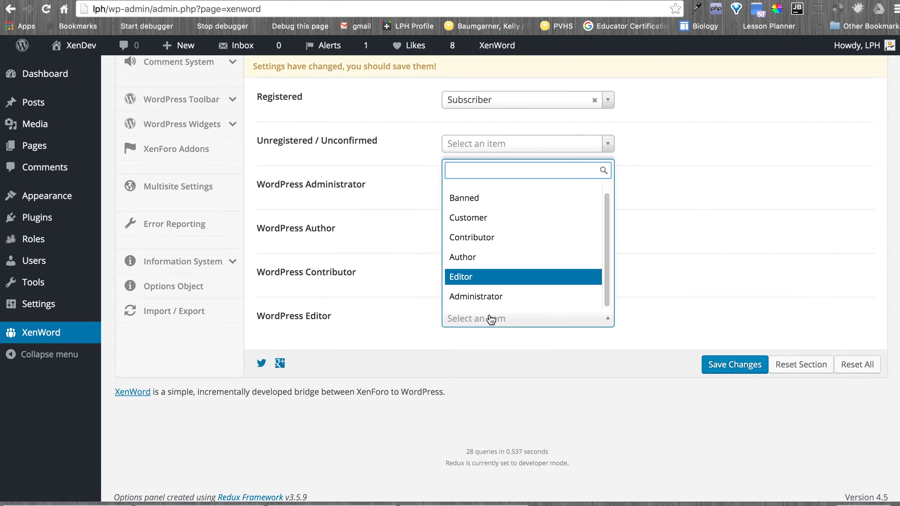
pyautogui.click(483, 319)
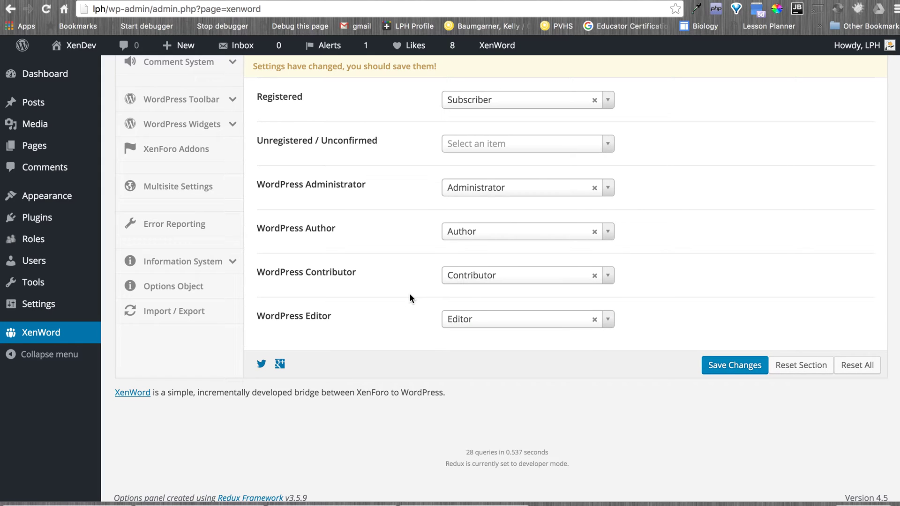
pyautogui.scroll(2, 409, 299)
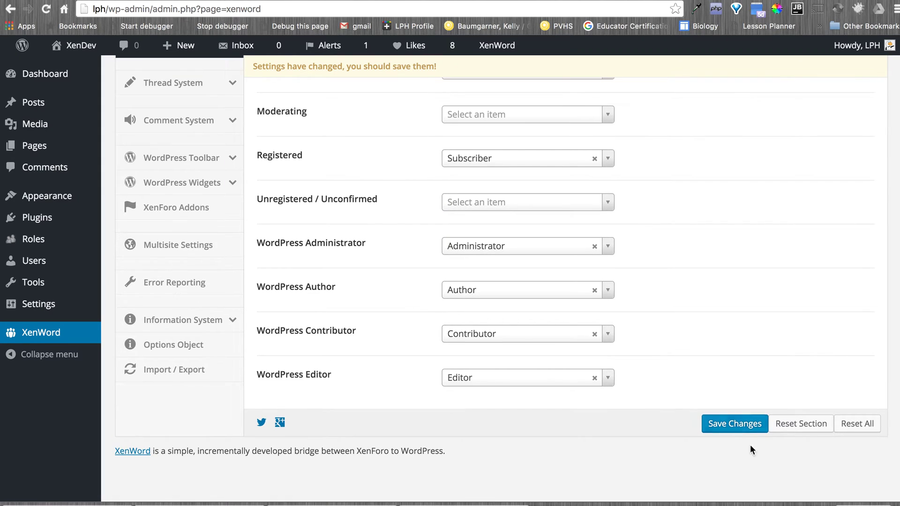
pyautogui.click(743, 425)
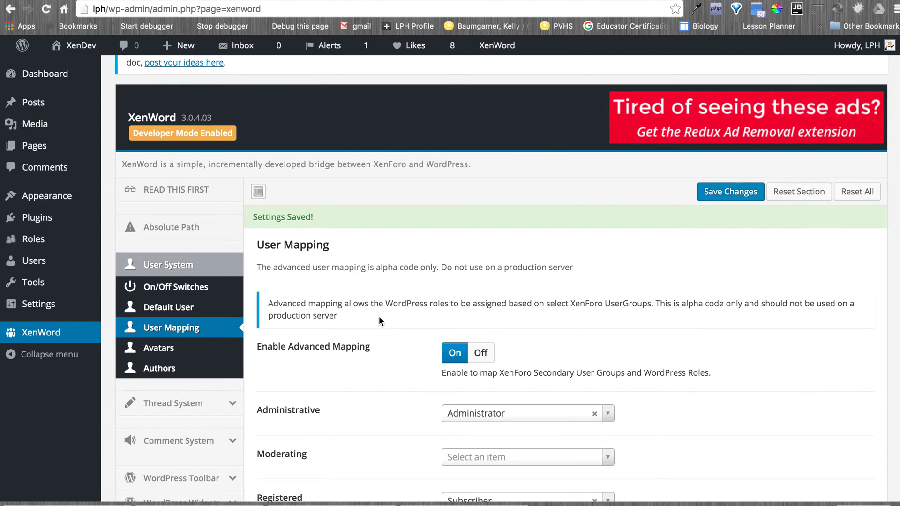
# Review the Avatars and Authors settings in XenWord's User System and save the Authors settings.
pyautogui.click(164, 349)
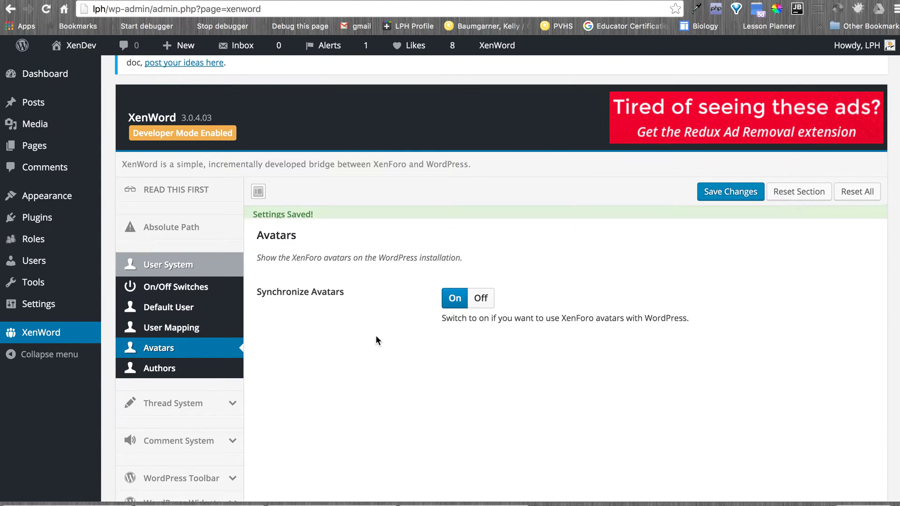
pyautogui.click(210, 371)
pyautogui.scroll(-1, 372, 346)
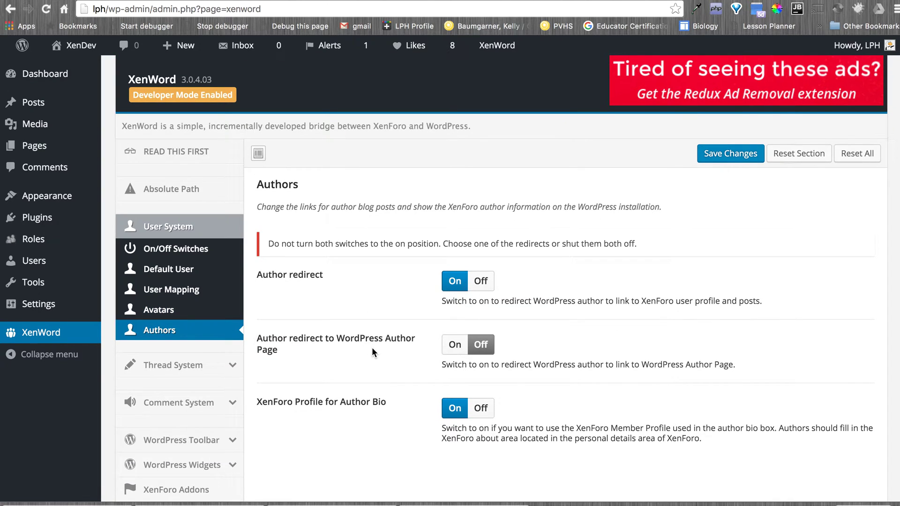
pyautogui.click(726, 149)
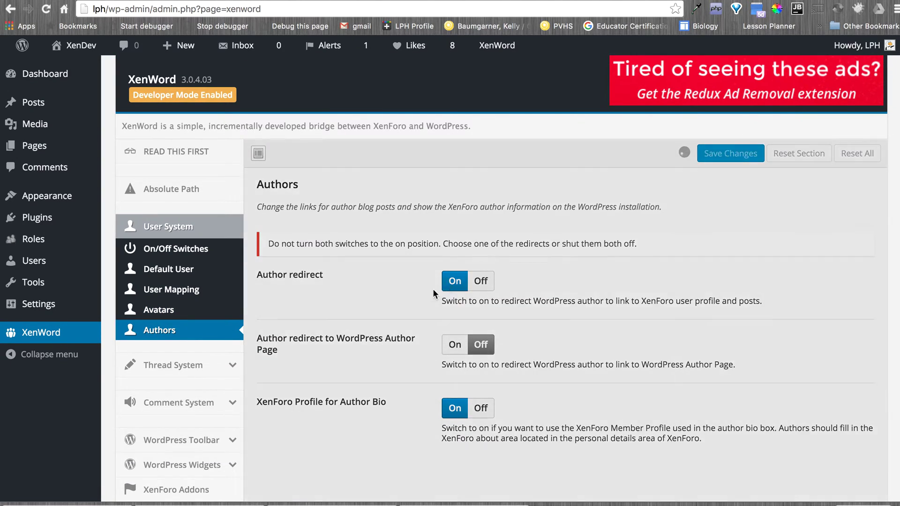
pyautogui.scroll(-1, 319, 333)
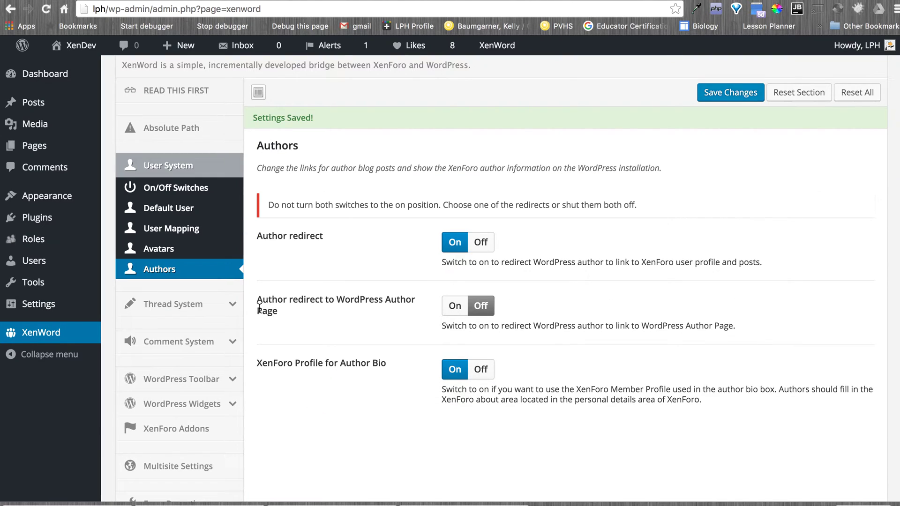
# Switch on the tag creation system in the Thread System's main switches and save the changes.
pyautogui.click(231, 306)
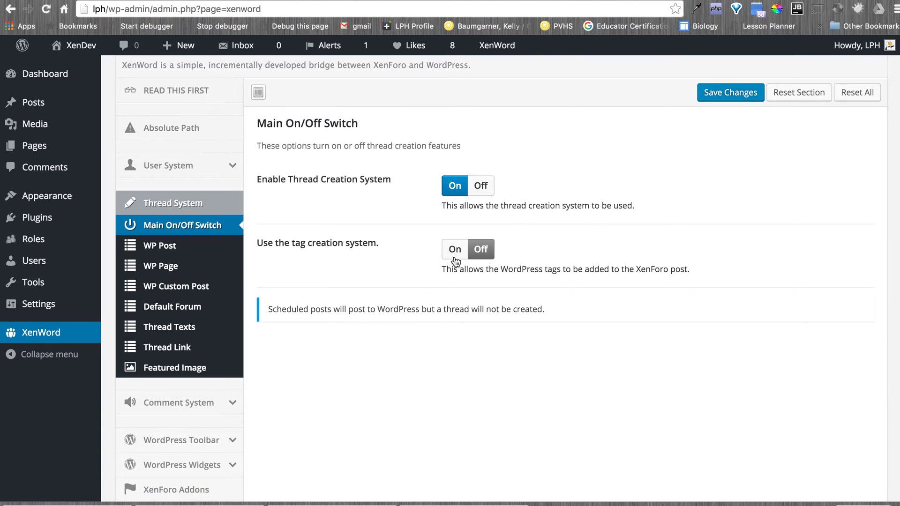
pyautogui.click(456, 256)
pyautogui.click(737, 91)
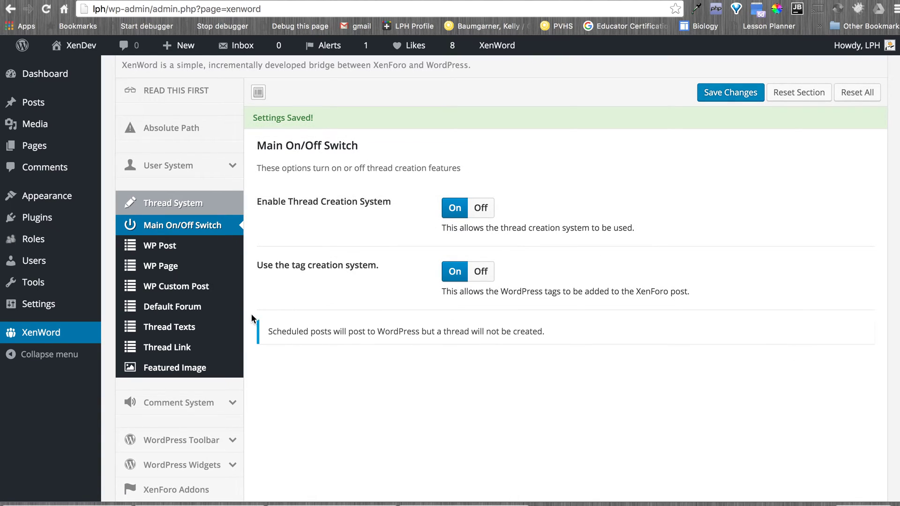
# Switch on using the comment count as a link in the Thread Link settings and save the changes.
pyautogui.click(236, 347)
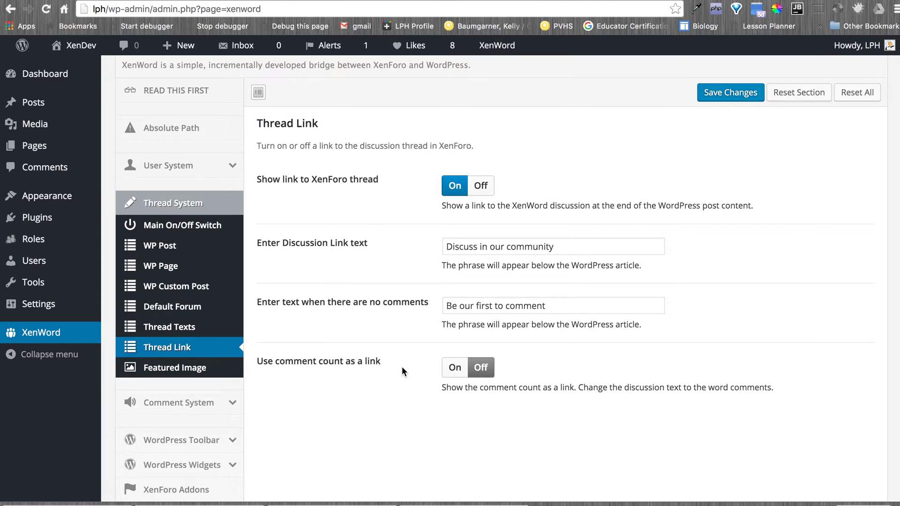
pyautogui.click(454, 374)
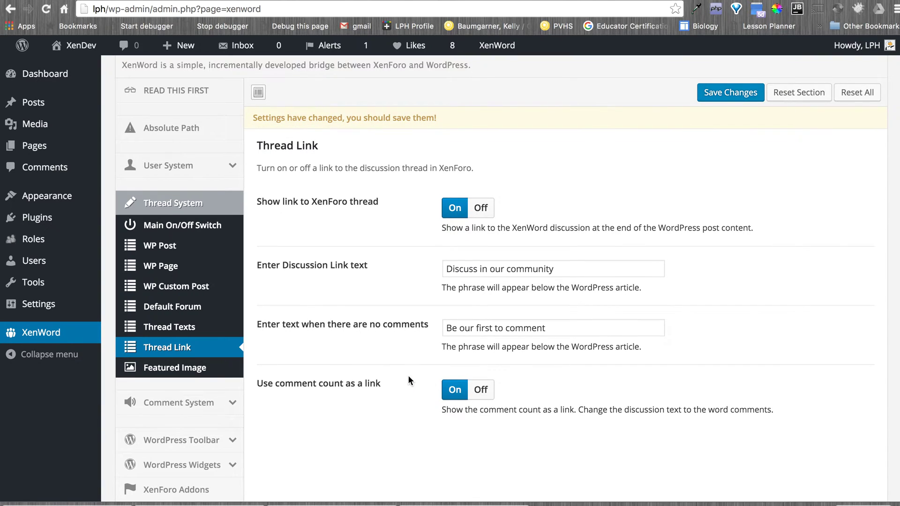
pyautogui.click(732, 92)
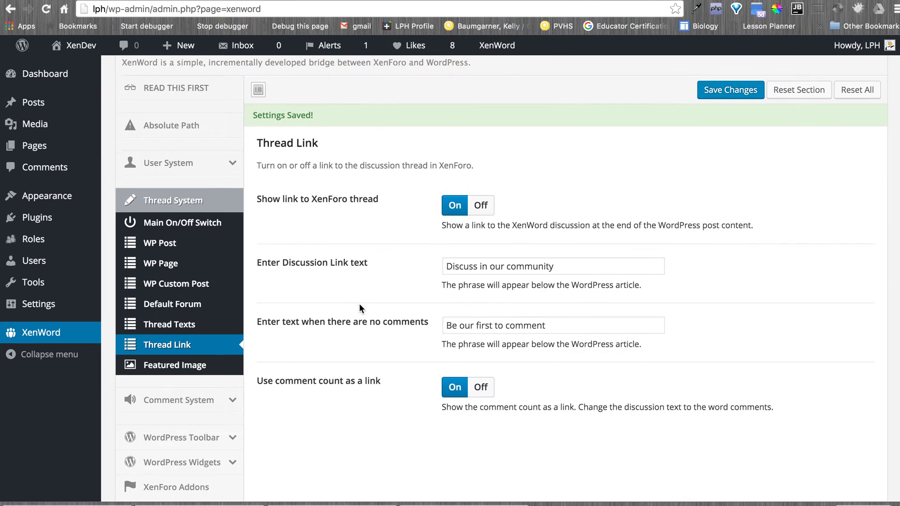
# Review the Comment System's main switch and its display options for comment order, display and comments per page.
pyautogui.scroll(-1, 359, 309)
pyautogui.click(178, 357)
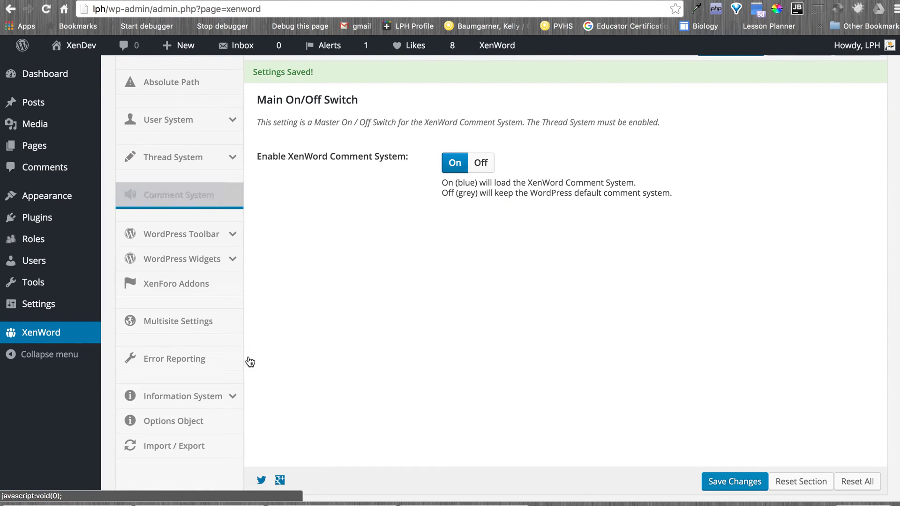
pyautogui.click(190, 238)
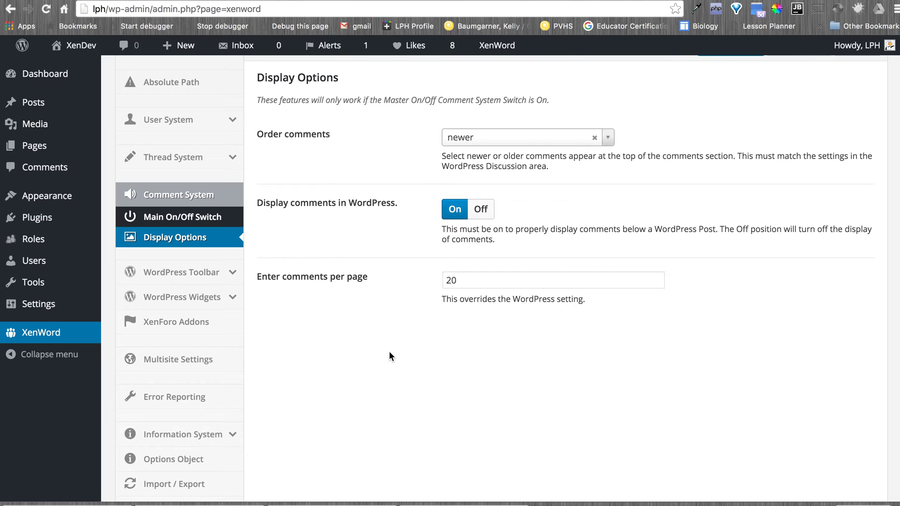
pyautogui.scroll(-1, 328, 336)
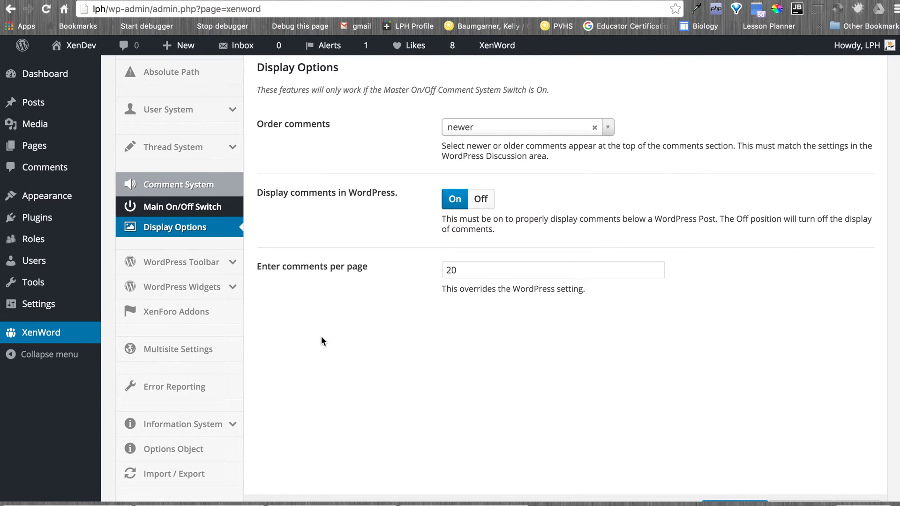
# Visit the XenDev site's front page and check the account menu and the profile widget.
pyautogui.scroll(5, 322, 336)
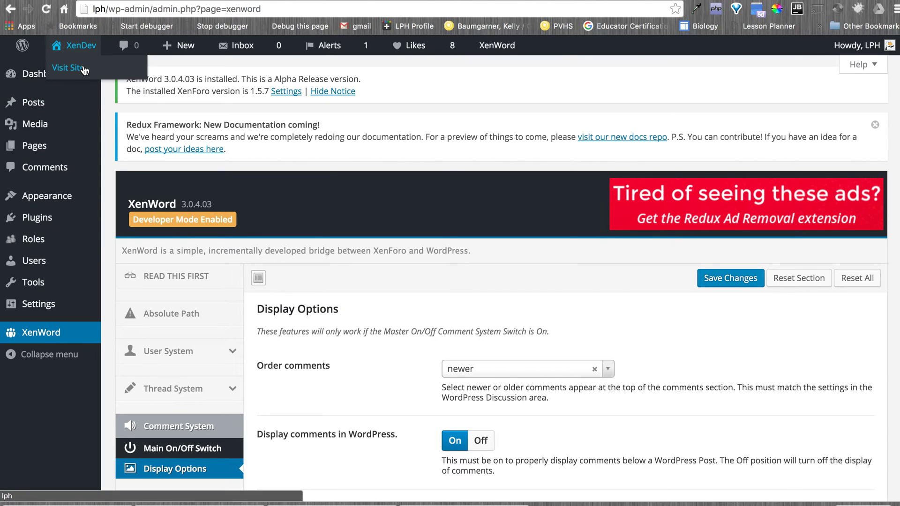
pyautogui.click(85, 68)
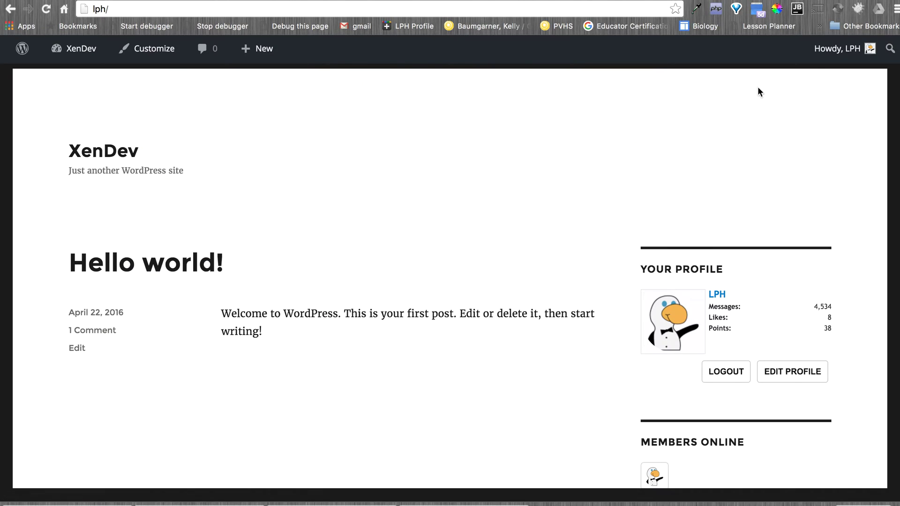
pyautogui.moveTo(816, 58)
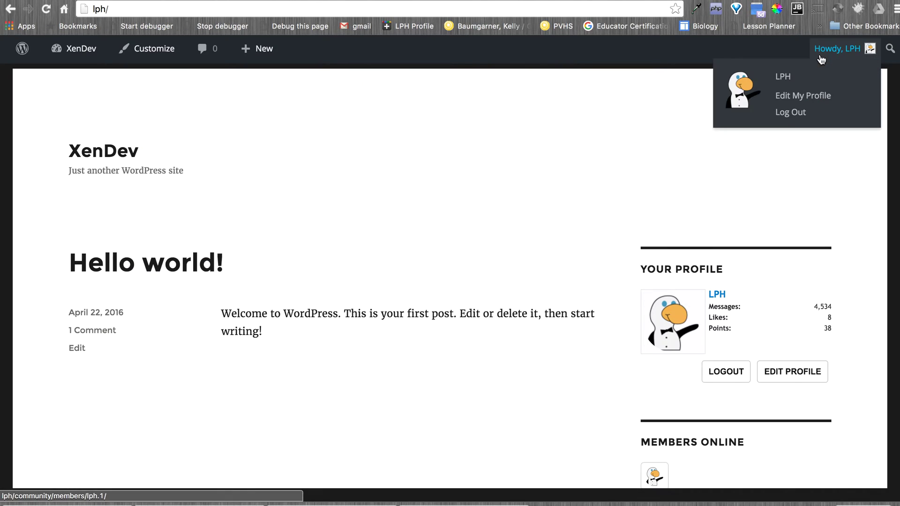
pyautogui.click(799, 115)
pyautogui.click(659, 351)
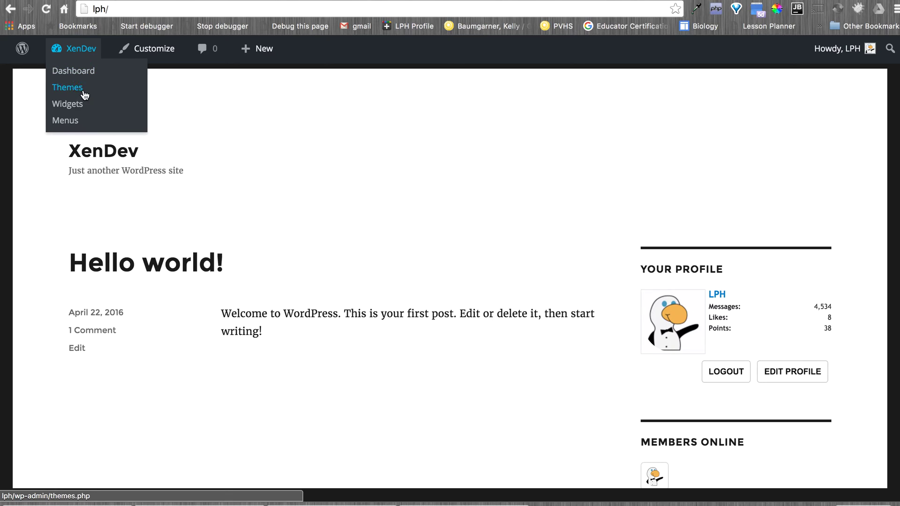
# Create a menu named Main Navigation and save it with Primary Menu as its theme location.
pyautogui.moveTo(73, 49)
pyautogui.click(83, 121)
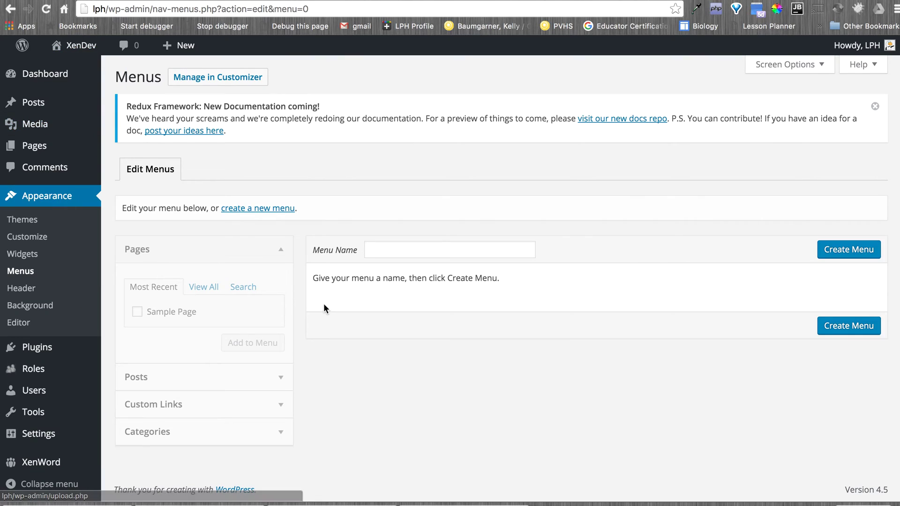
pyautogui.click(834, 249)
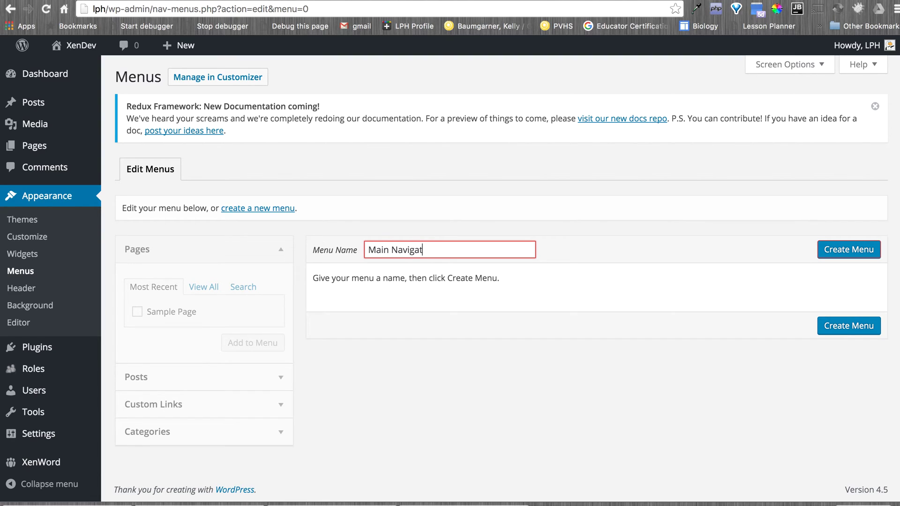
pyautogui.write('Main Navigation')
pyautogui.click(839, 250)
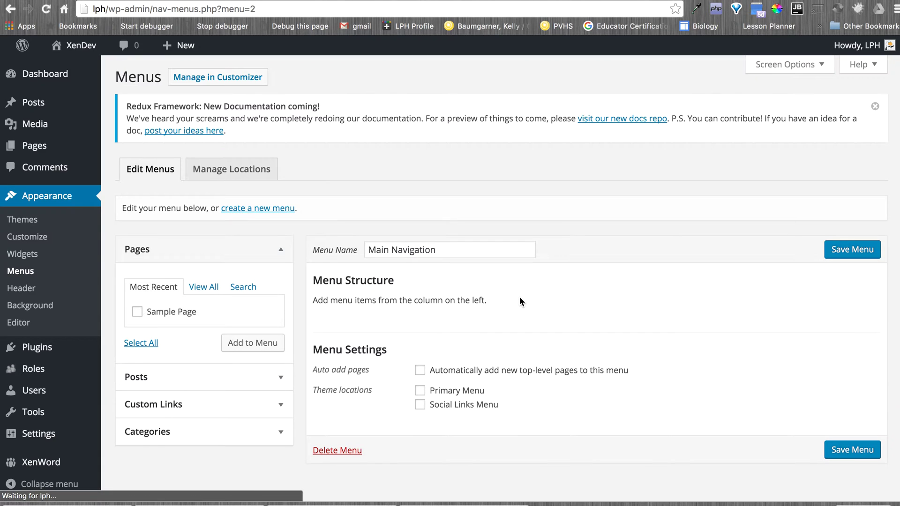
pyautogui.click(421, 391)
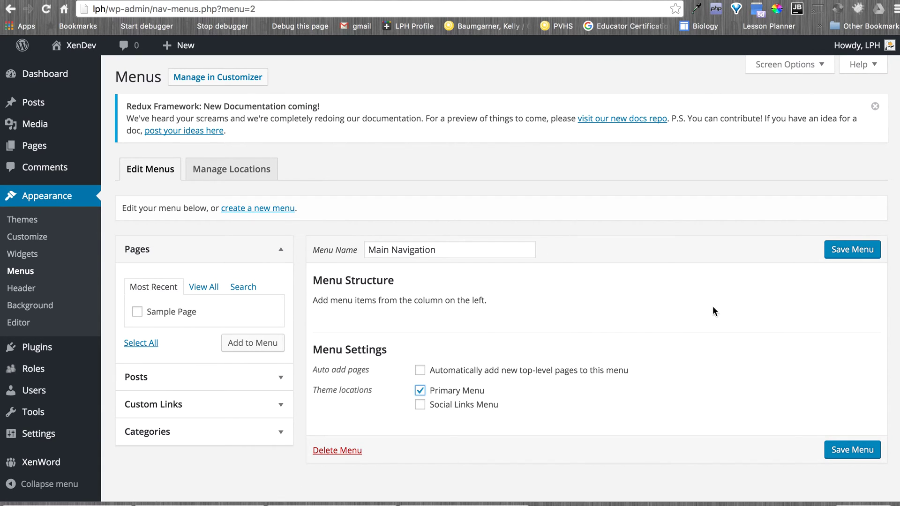
pyautogui.click(832, 251)
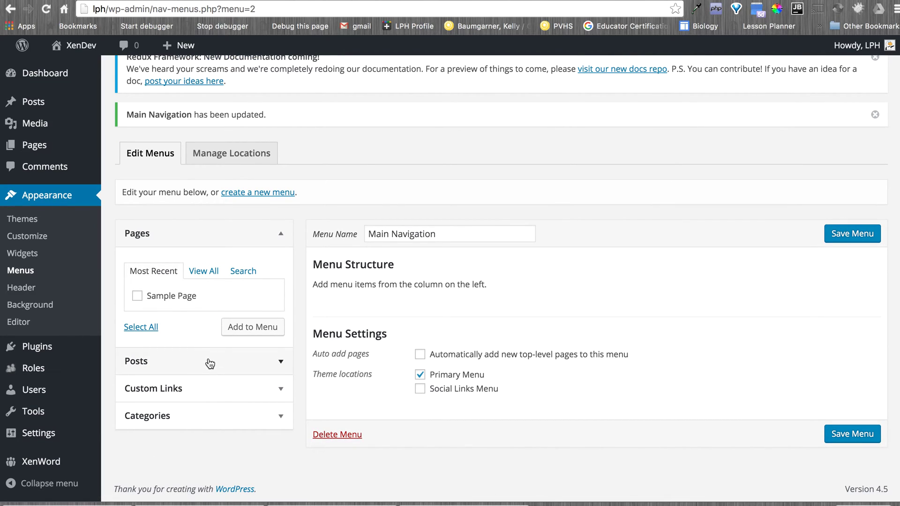
# Add a custom link with the URL / and the text Home to the Main Navigation menu.
pyautogui.click(235, 391)
pyautogui.moveTo(225, 329); pyautogui.dragTo(144, 317)
pyautogui.write('/')
pyautogui.press('Tab')
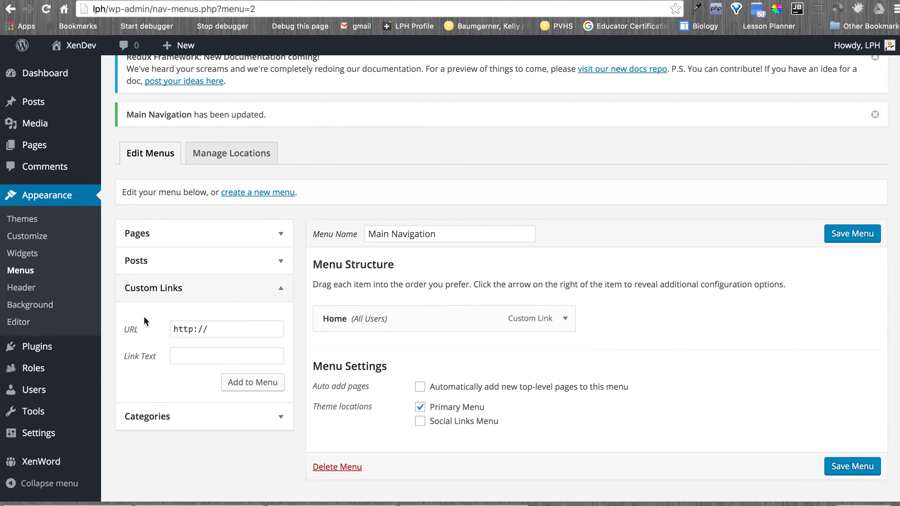
# Add a custom link to /community with the text Community and save the Main Navigation menu.
pyautogui.moveTo(193, 334); pyautogui.dragTo(136, 319)
pyautogui.write('/community')
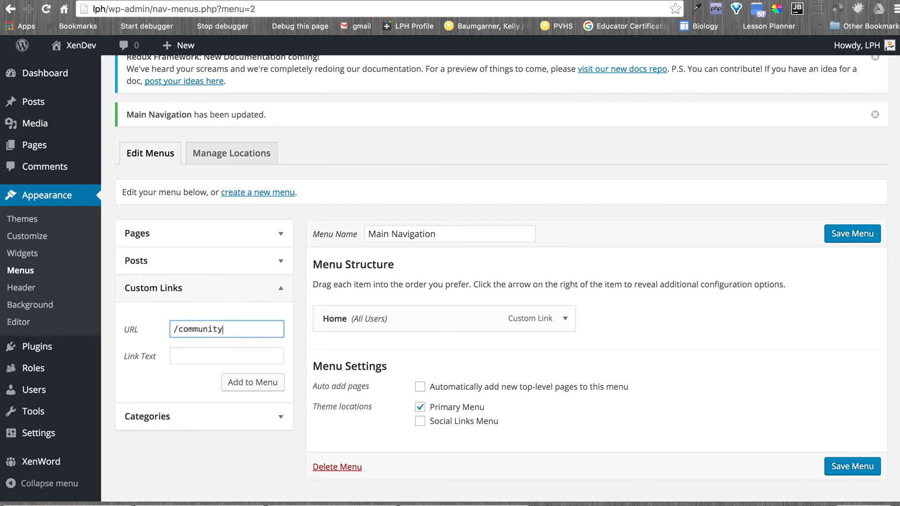
pyautogui.press('Tab')
pyautogui.write('Comm')
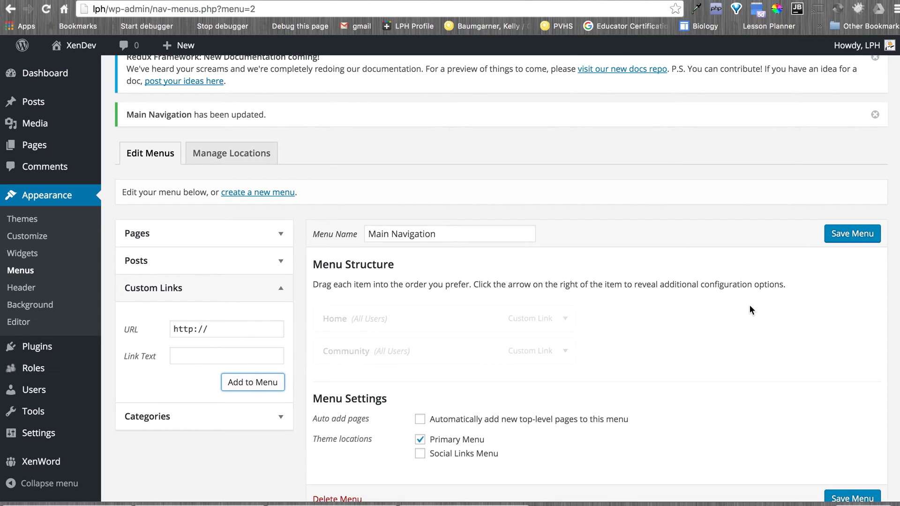
pyautogui.click(852, 234)
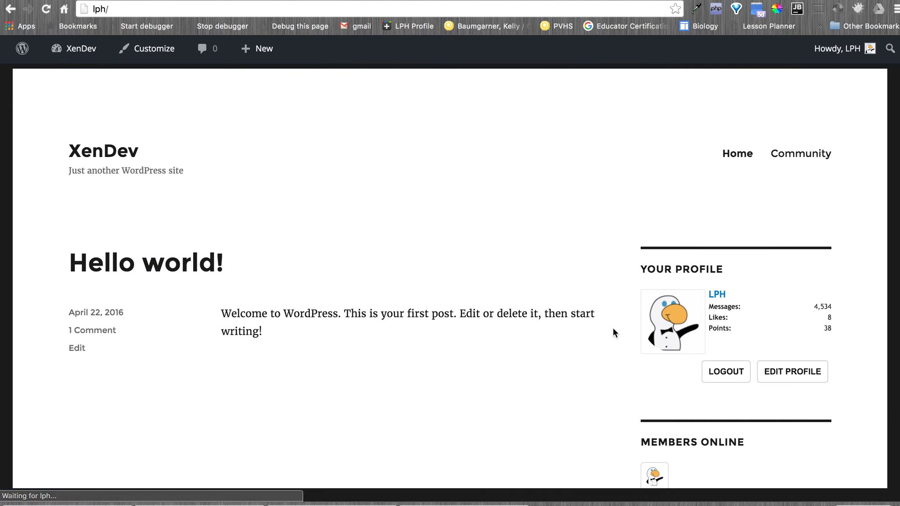
# Test the Community navigation link, return to the site's front page and review its sidebar widgets.
pyautogui.click(814, 155)
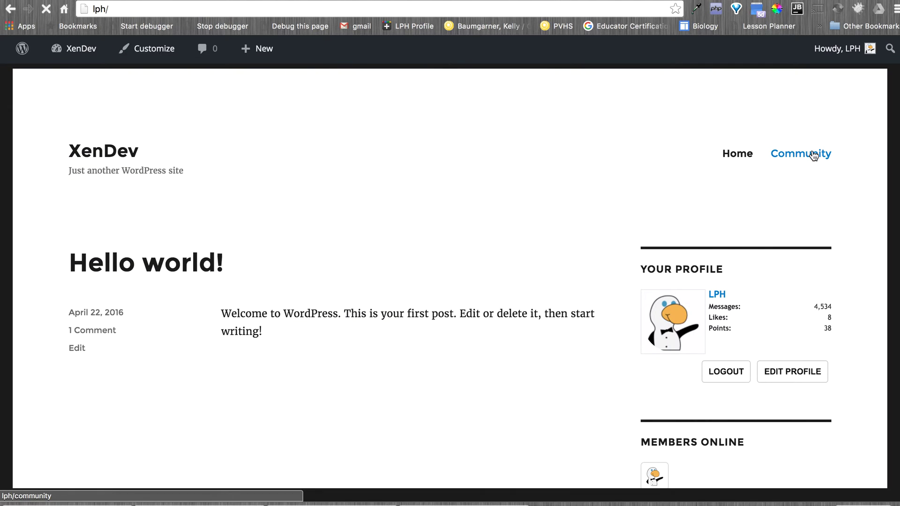
pyautogui.click(122, 157)
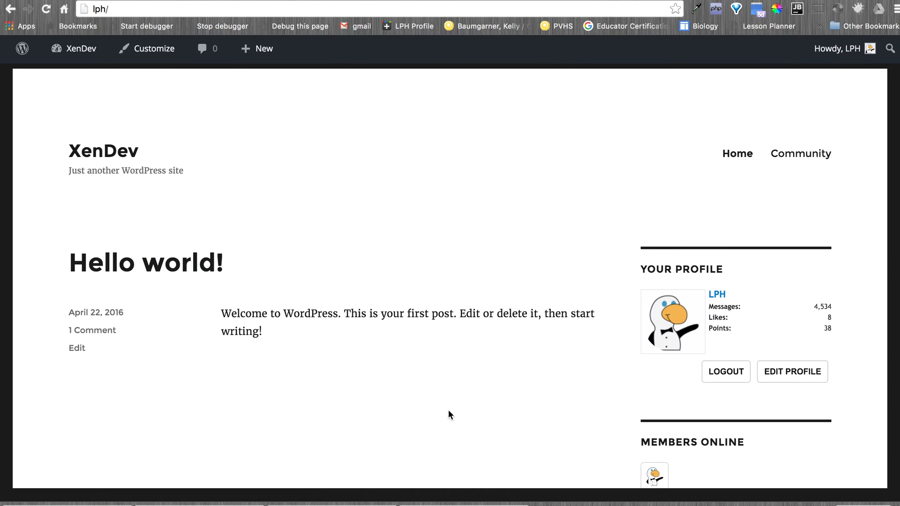
pyautogui.scroll(-6, 357, 374)
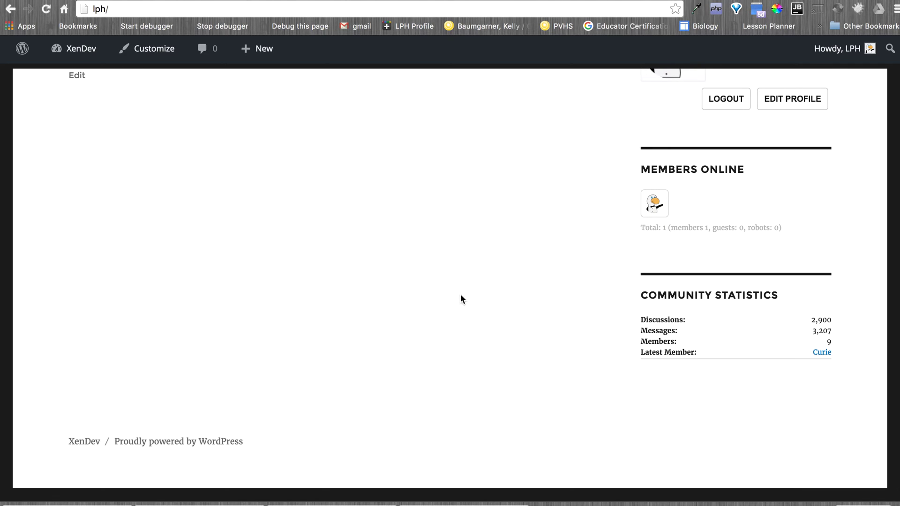
pyautogui.scroll(8, 539, 229)
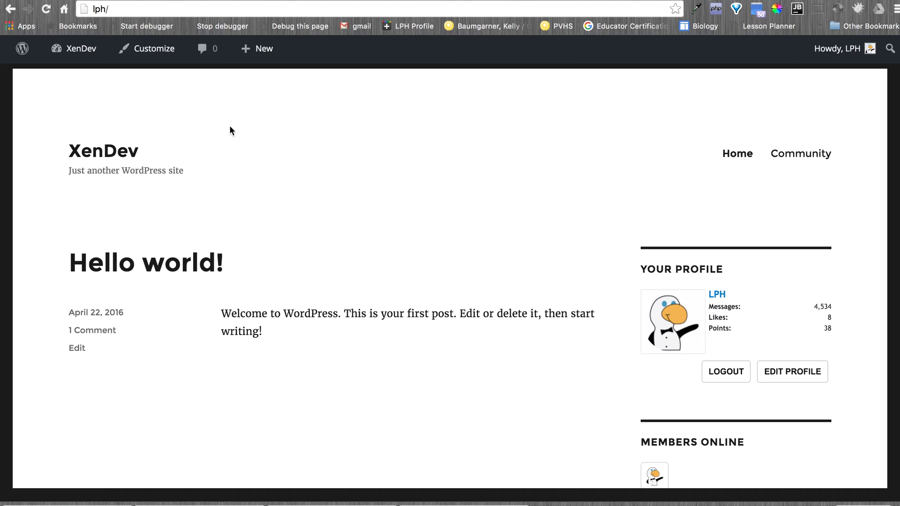
# Write a new post titled "This is a test post" with the body "This is a test post. It's boring and nothing is really here to see.".
pyautogui.click(251, 68)
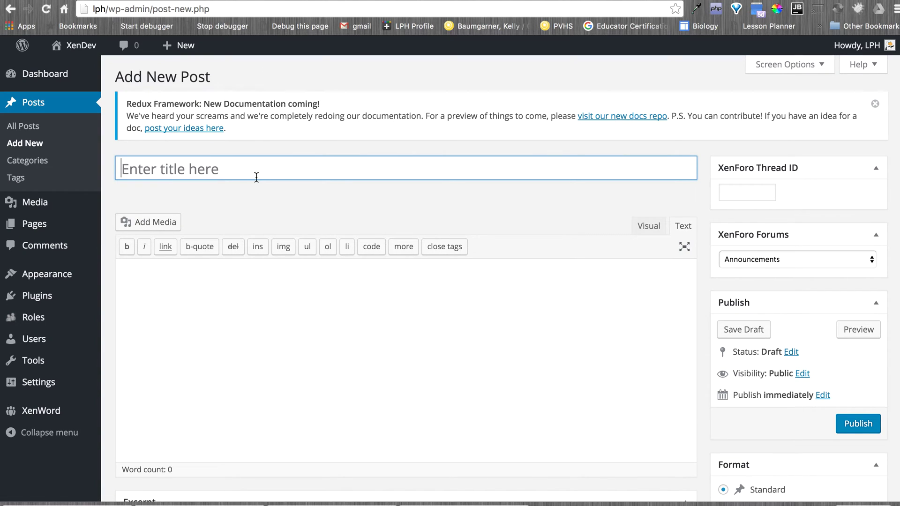
pyautogui.write('Thi')
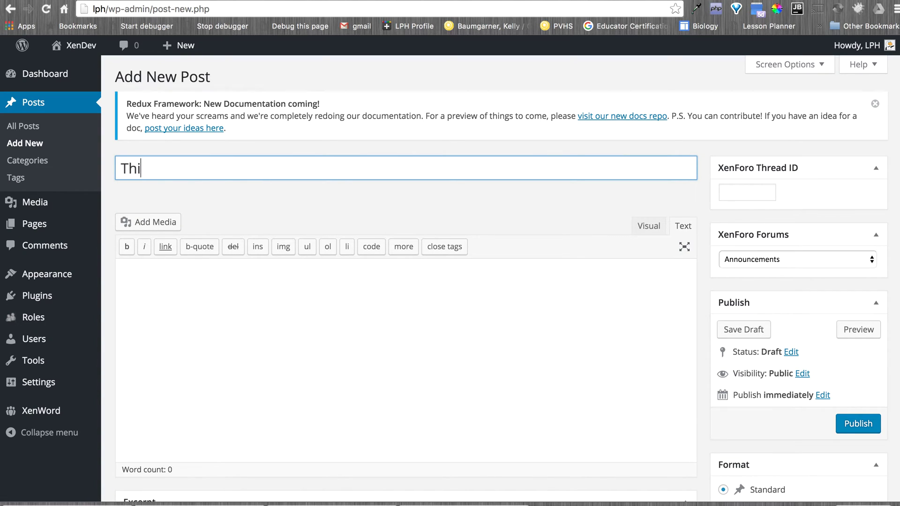
pyautogui.write('s is a test post')
pyautogui.press('Tab')
pyautogui.write('This is a ')
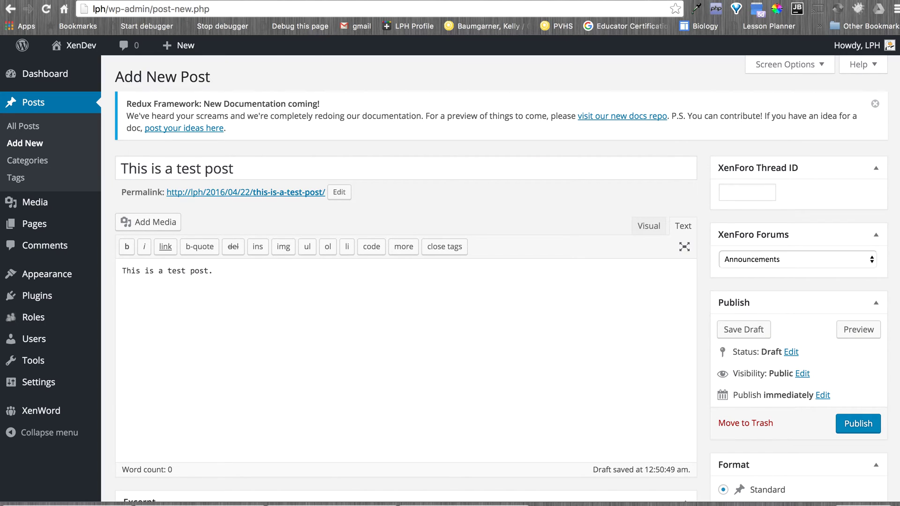
pyautogui.write("test post. It's boring and nothing is really here to see.")
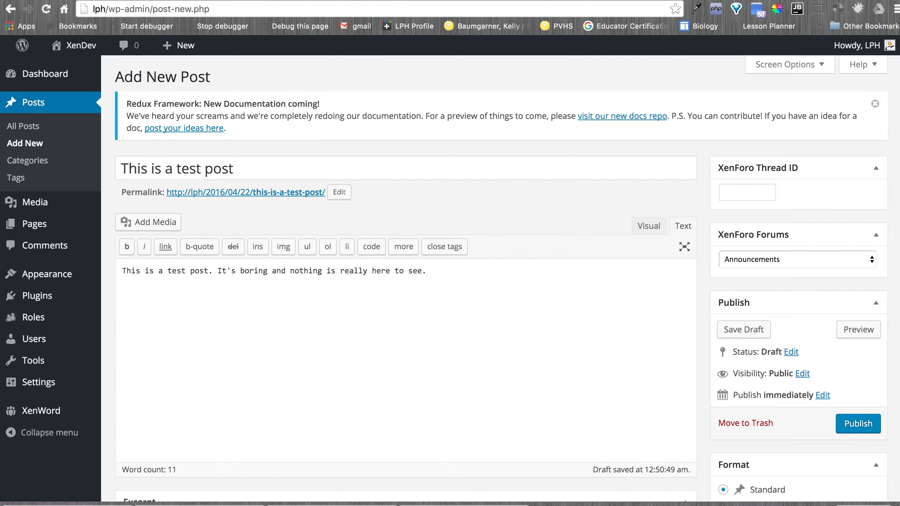
# Enter "This is a boring test post." as the post's excerpt.
pyautogui.scroll(-3, 312, 313)
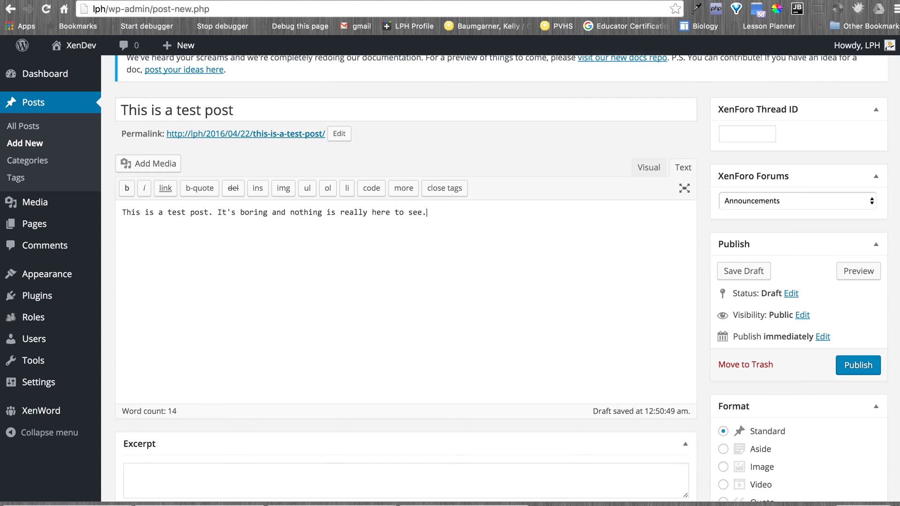
pyautogui.click(320, 434)
pyautogui.write('This is a boring test post.')
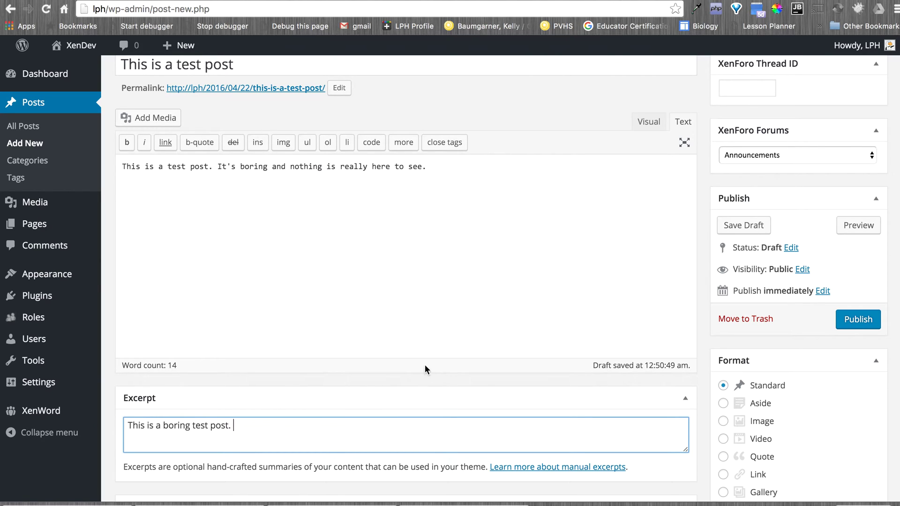
# Check the post's remaining options and select Announcements as its XenForo forum.
pyautogui.scroll(-8, 427, 364)
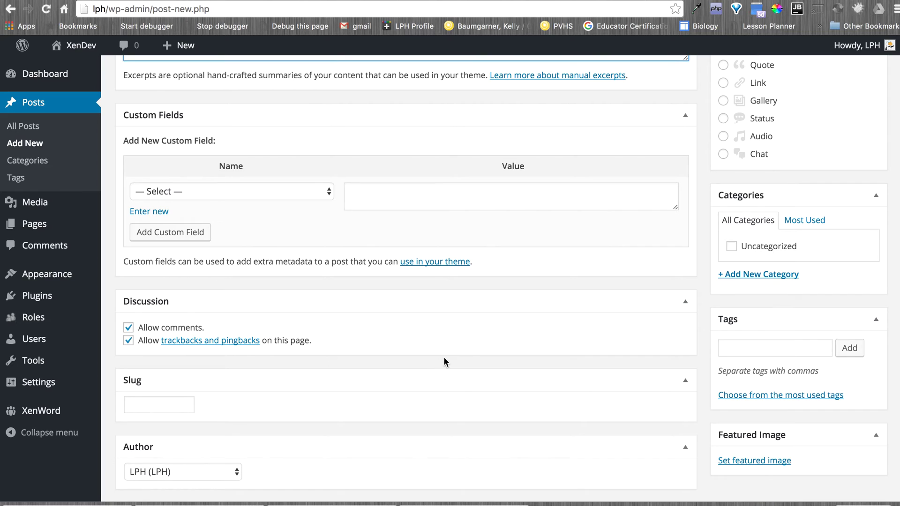
pyautogui.scroll(8, 440, 361)
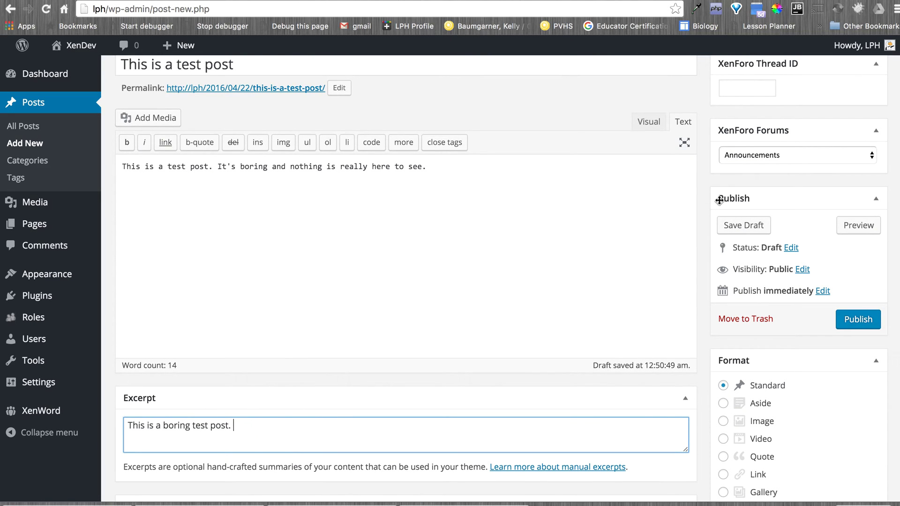
pyautogui.click(736, 156)
pyautogui.click(743, 177)
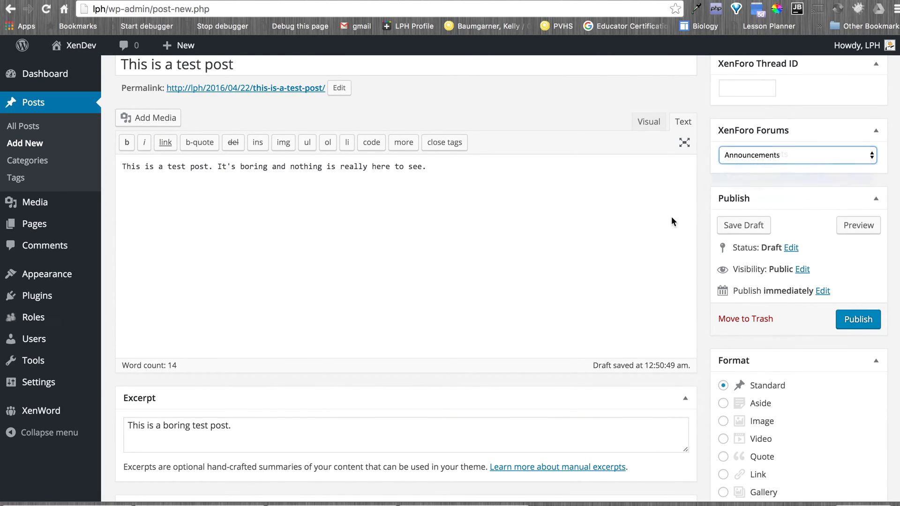
# Add the tags XenWord, XenForo and WordPress to the post.
pyautogui.scroll(-5, 680, 251)
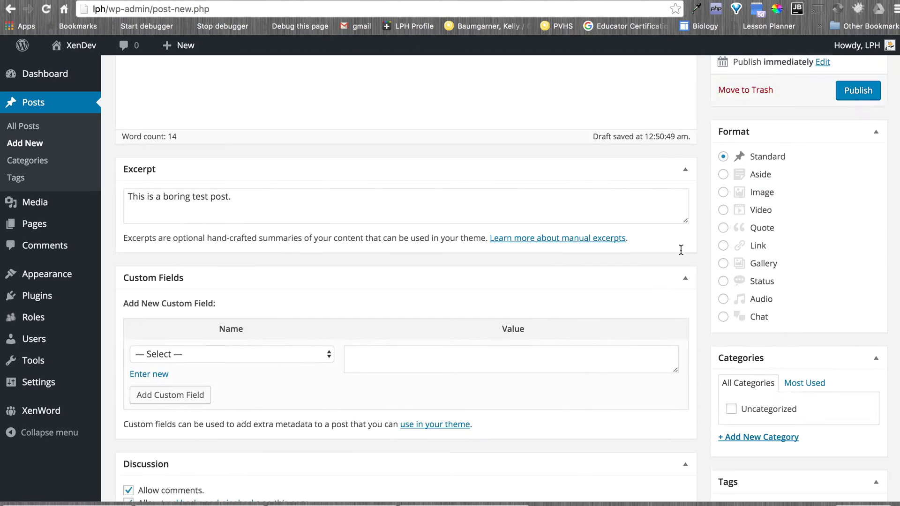
pyautogui.scroll(-5, 681, 250)
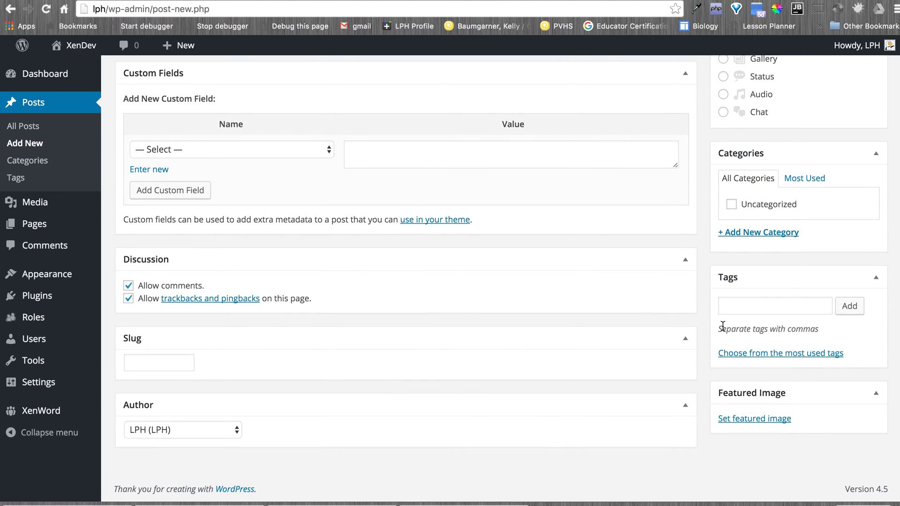
pyautogui.click(756, 306)
pyautogui.write('XenWord')
pyautogui.press('Return')
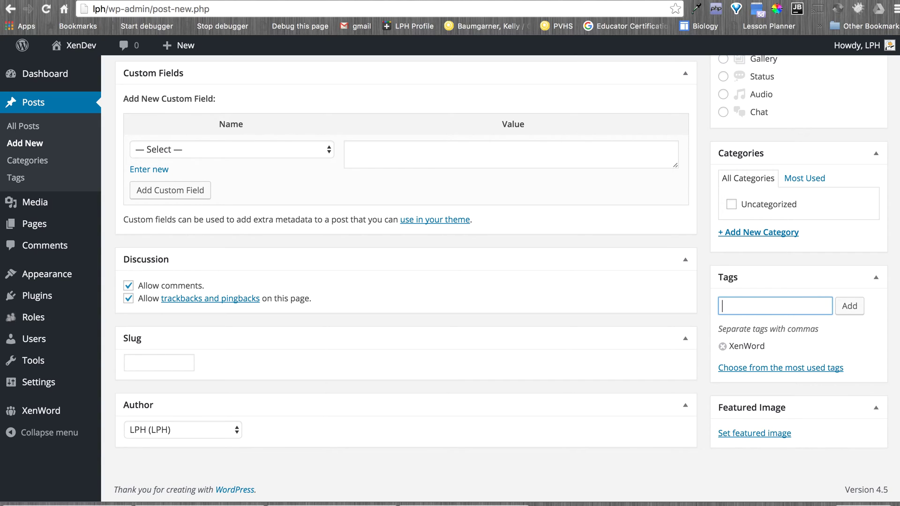
pyautogui.write('XenForo')
pyautogui.press('Return')
pyautogui.write('WordPress')
pyautogui.press('Return')
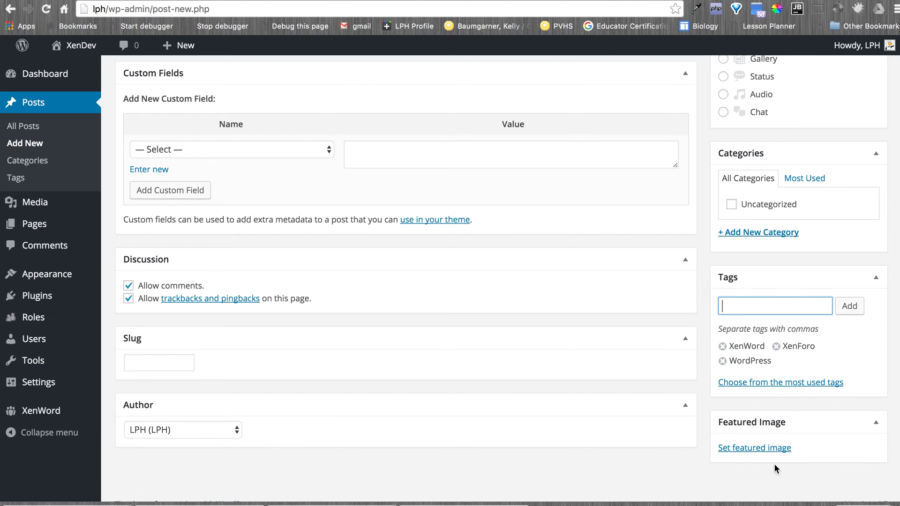
# Upload german-shepherd-running.jpg from the Downloads folder and set it as the post's featured image.
pyautogui.click(769, 447)
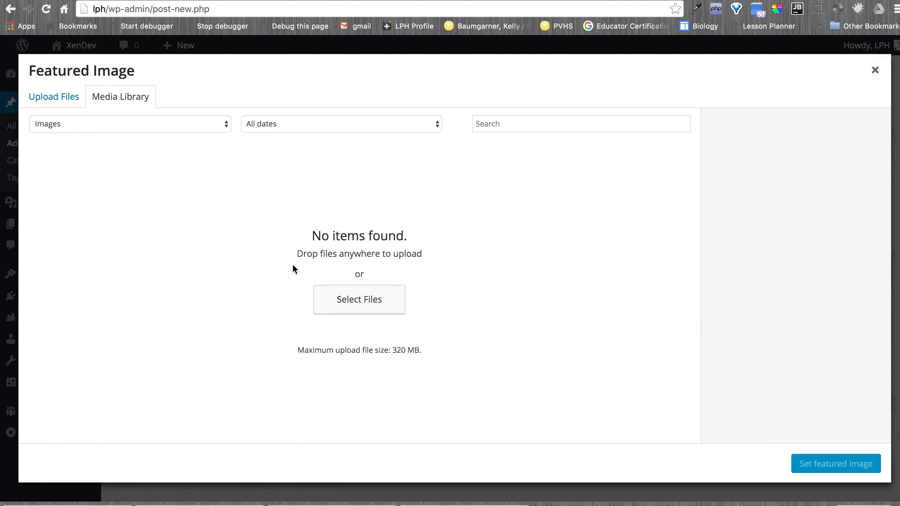
pyautogui.click(341, 296)
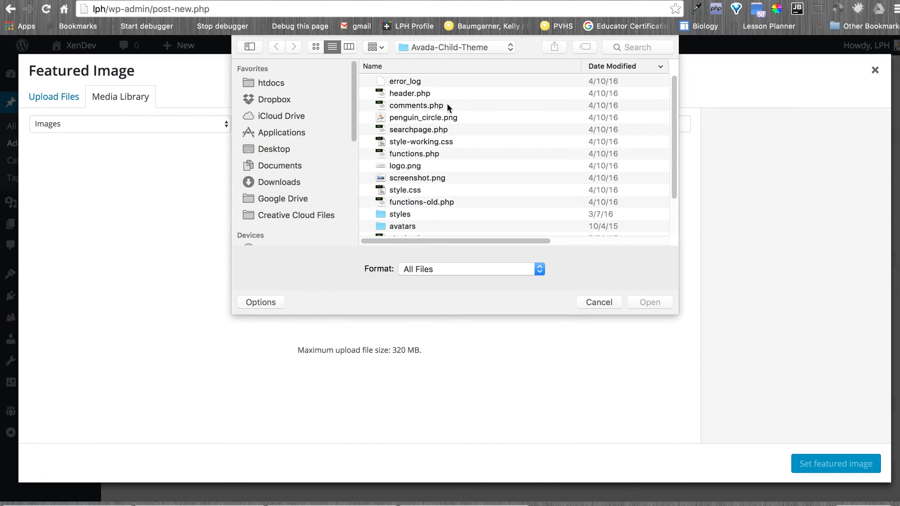
pyautogui.click(433, 63)
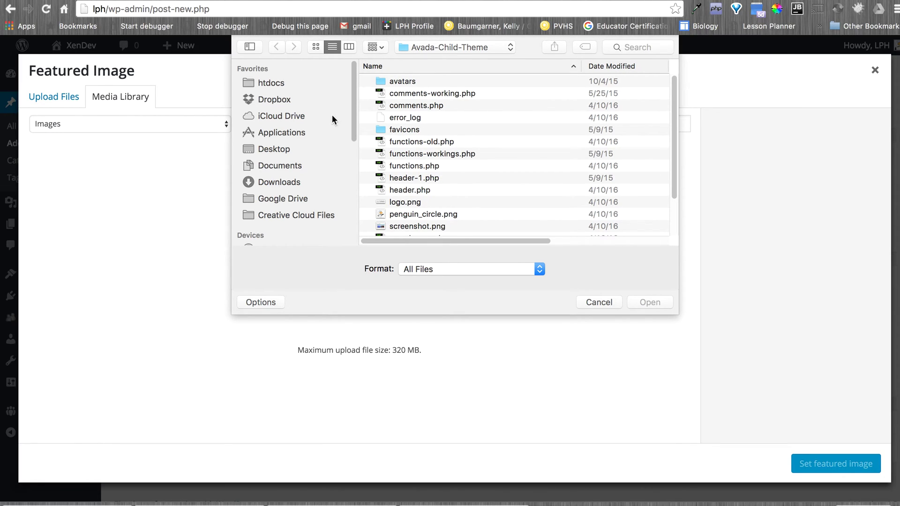
pyautogui.click(288, 150)
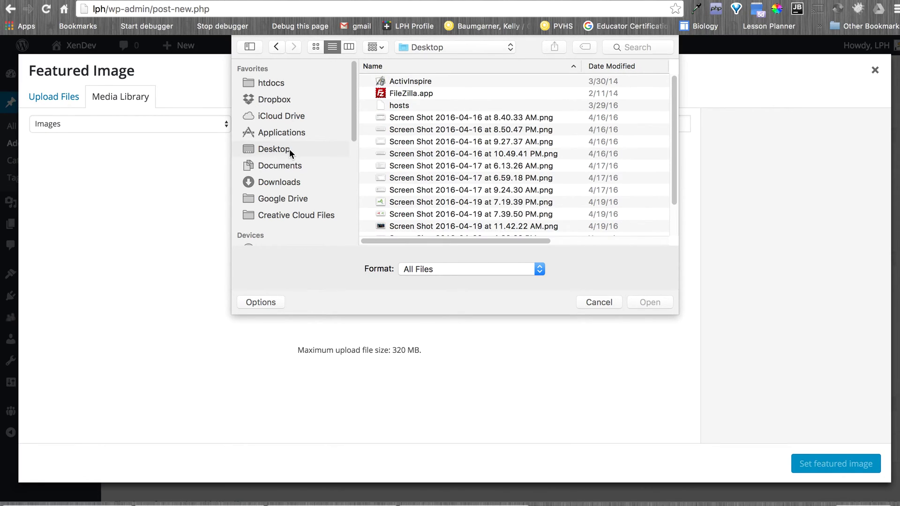
pyautogui.click(280, 184)
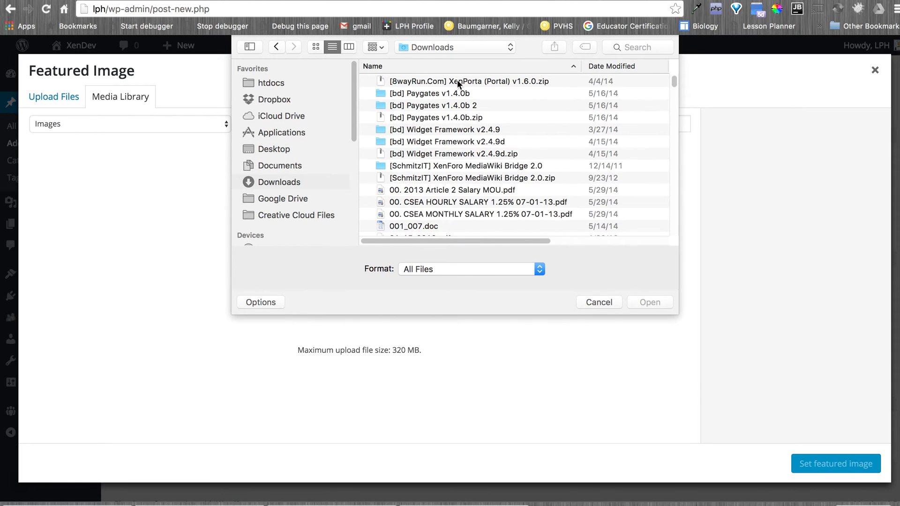
pyautogui.click(604, 66)
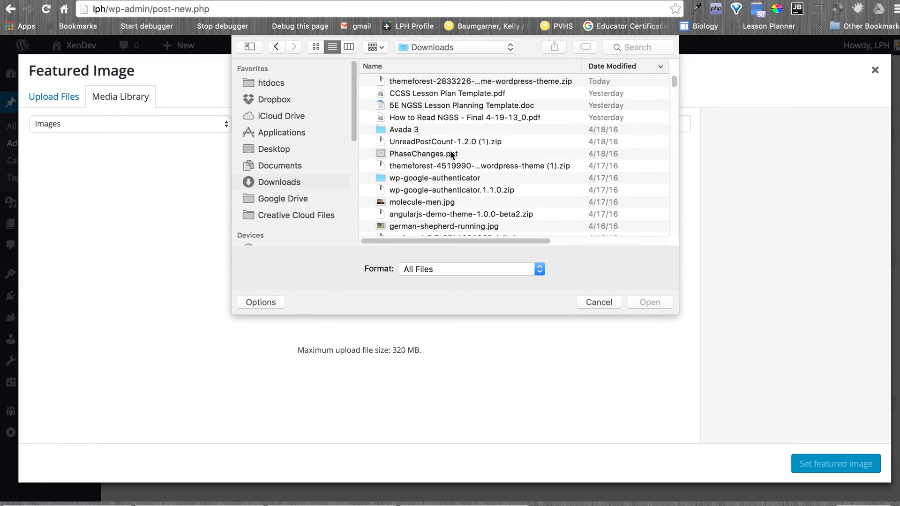
pyautogui.click(447, 203)
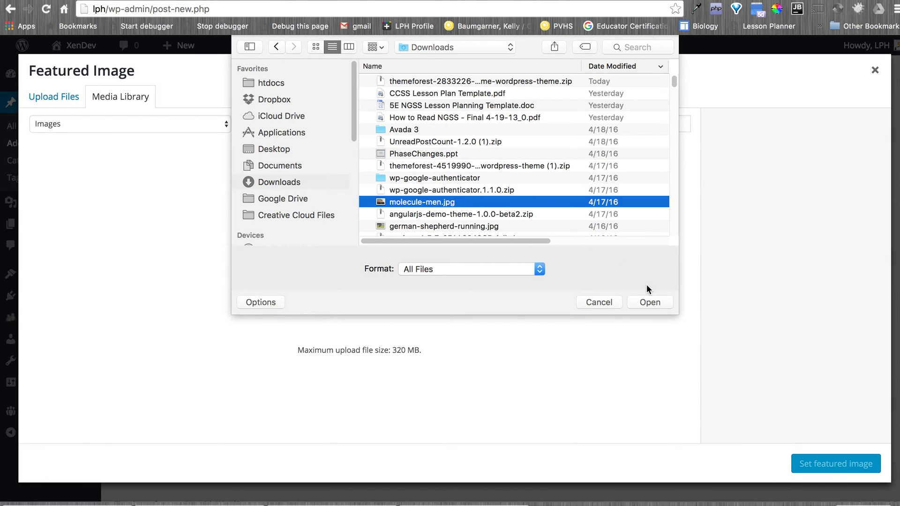
pyautogui.click(545, 226)
pyautogui.click(649, 302)
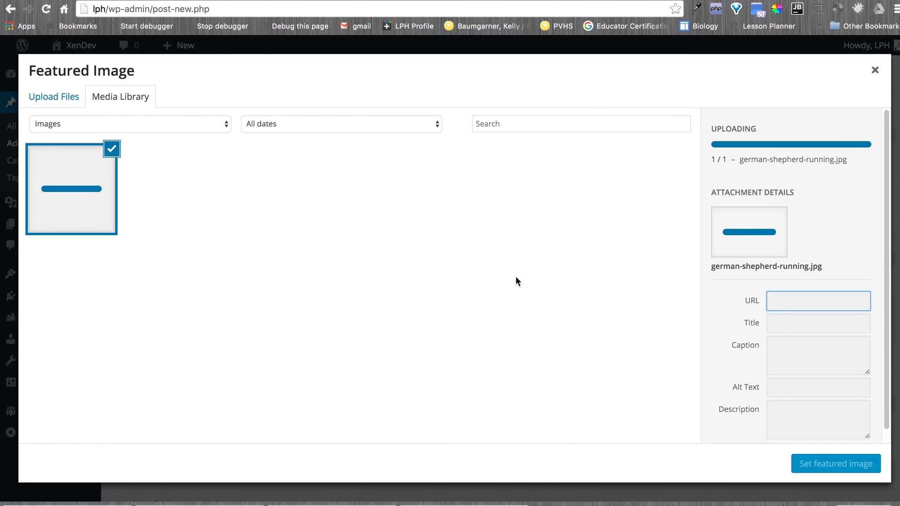
pyautogui.click(804, 463)
pyautogui.scroll(-2, 656, 366)
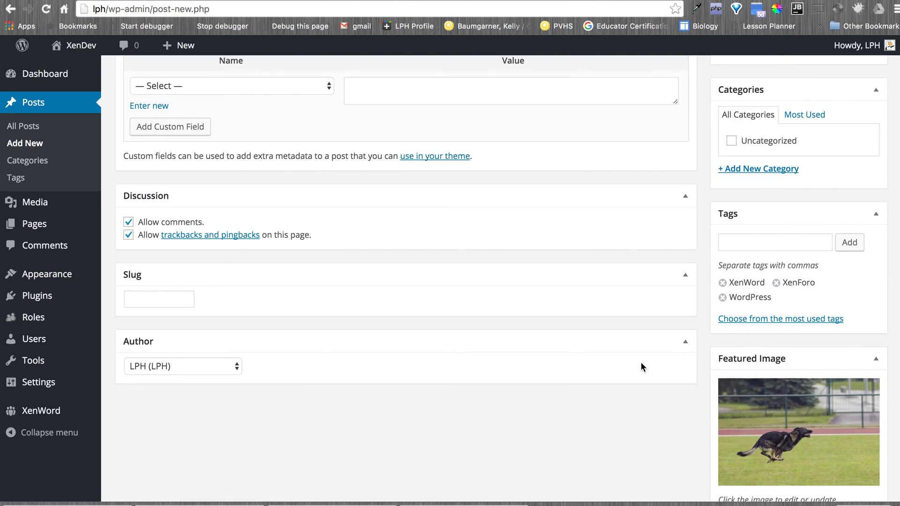
# Preview the draft post and examine its excerpt, featured image, tags, author bio and sidebar widgets, closing the preview at the end.
pyautogui.scroll(15, 640, 362)
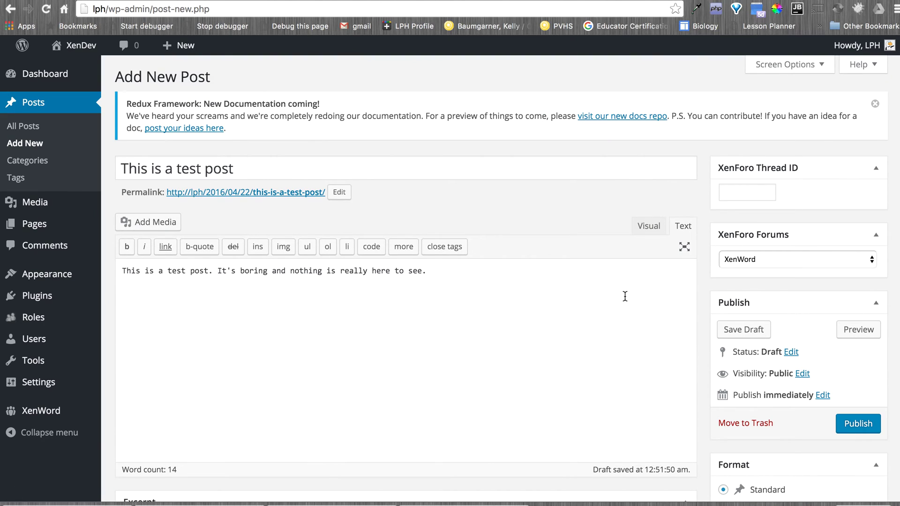
pyautogui.click(845, 331)
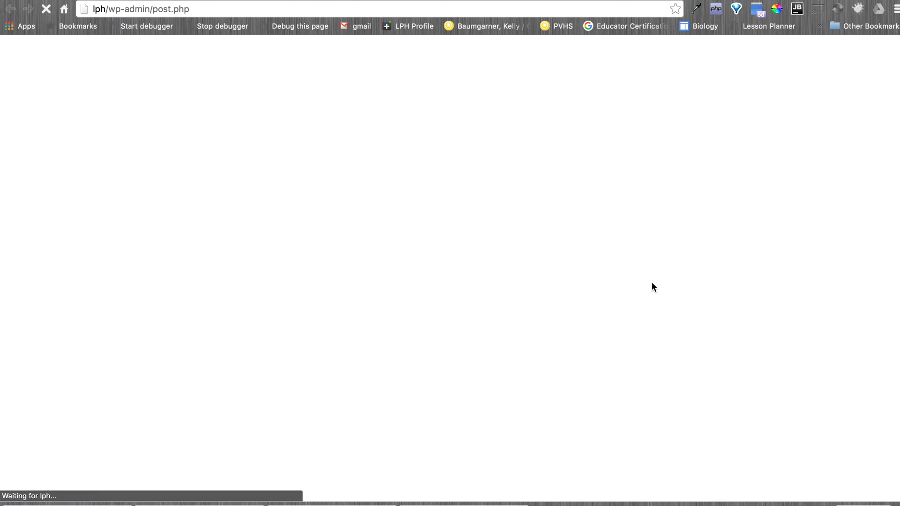
pyautogui.scroll(-6, 614, 286)
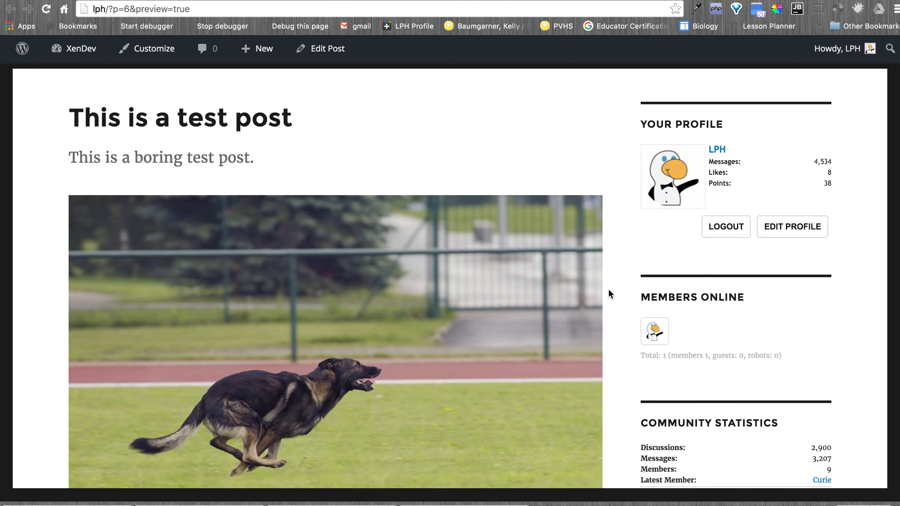
pyautogui.scroll(-1, 608, 294)
pyautogui.scroll(1, 609, 295)
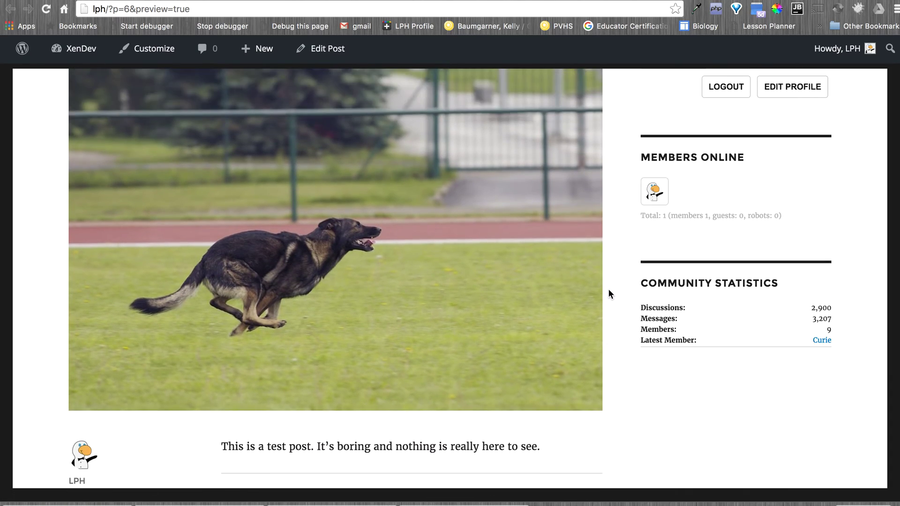
pyautogui.scroll(-3, 609, 295)
pyautogui.scroll(1, 609, 294)
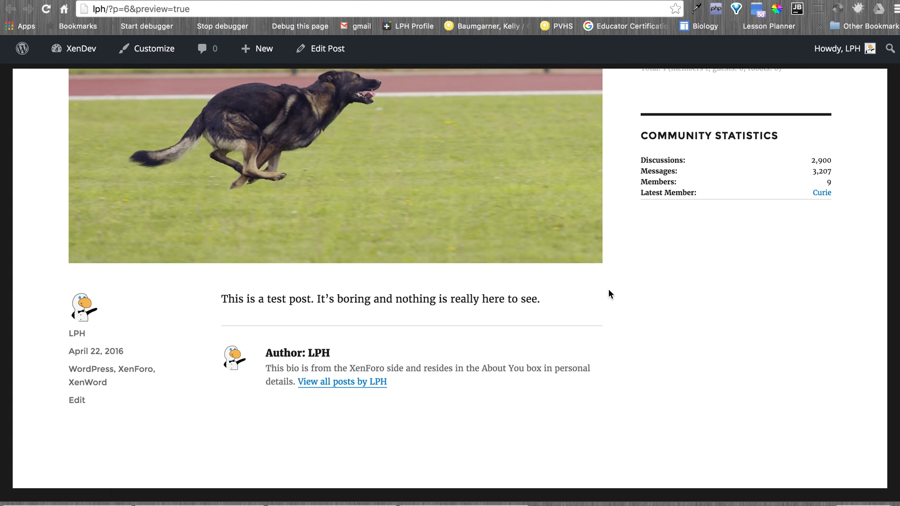
pyautogui.scroll(-2, 609, 294)
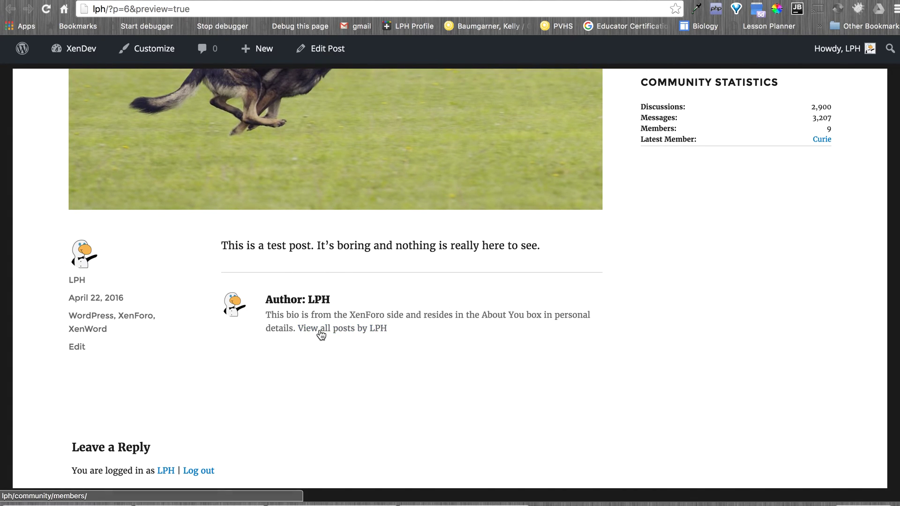
pyautogui.scroll(10, 607, 330)
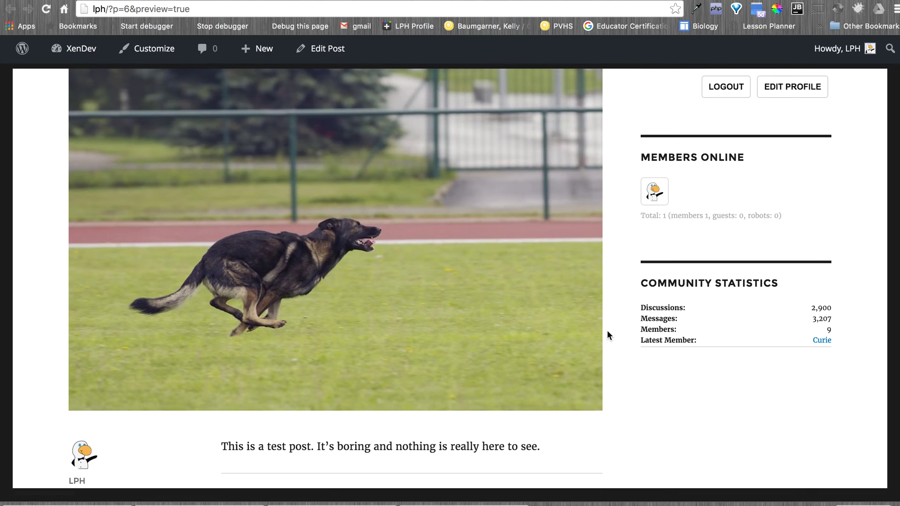
pyautogui.scroll(-10, 608, 334)
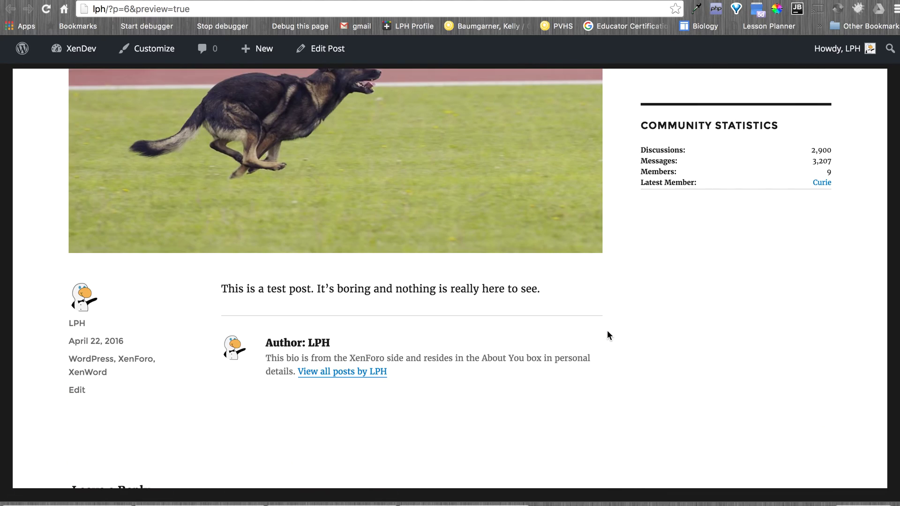
pyautogui.scroll(6, 610, 216)
pyautogui.scroll(5, 610, 214)
pyautogui.press('super+w')
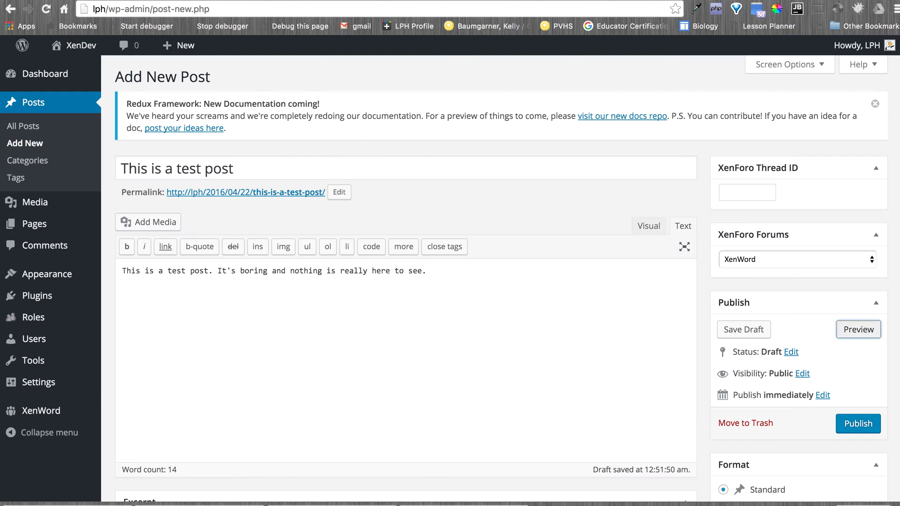
# Review the post's discussion, excerpt and tag settings and publish the post.
pyautogui.scroll(-7, 603, 268)
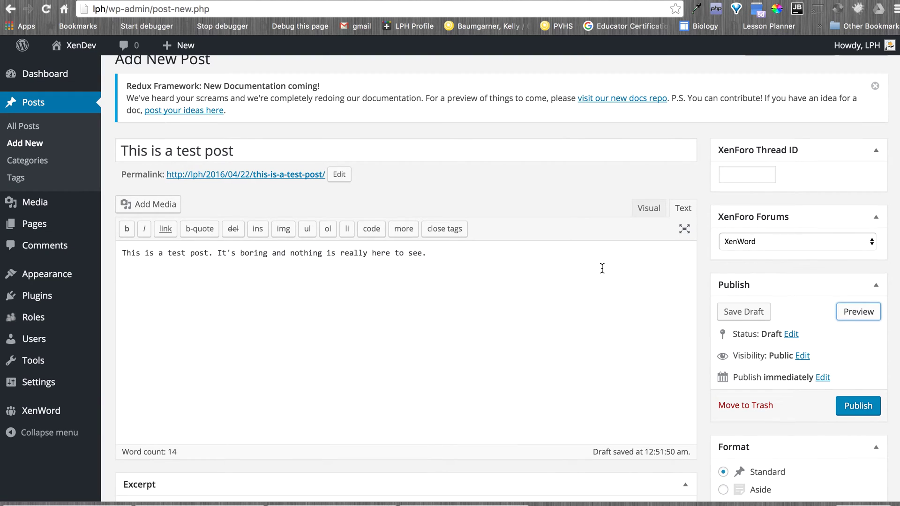
pyautogui.scroll(-5, 361, 302)
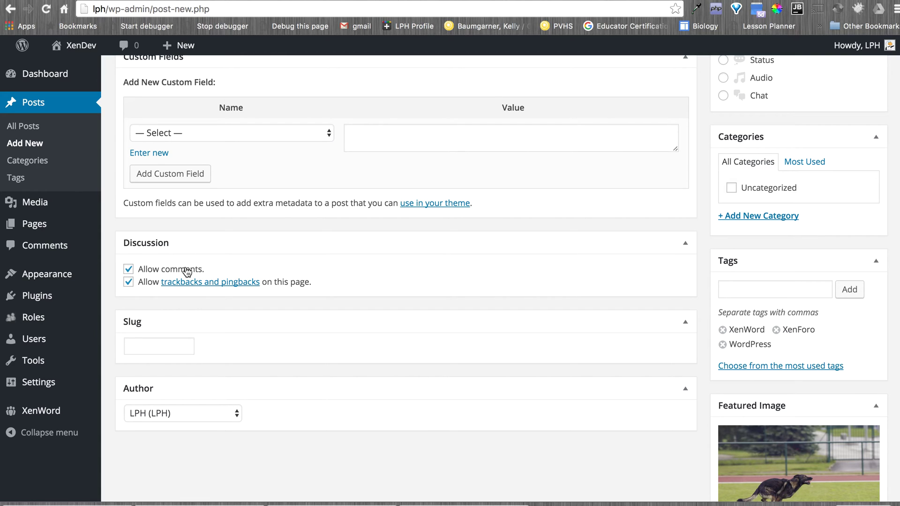
pyautogui.scroll(5, 416, 328)
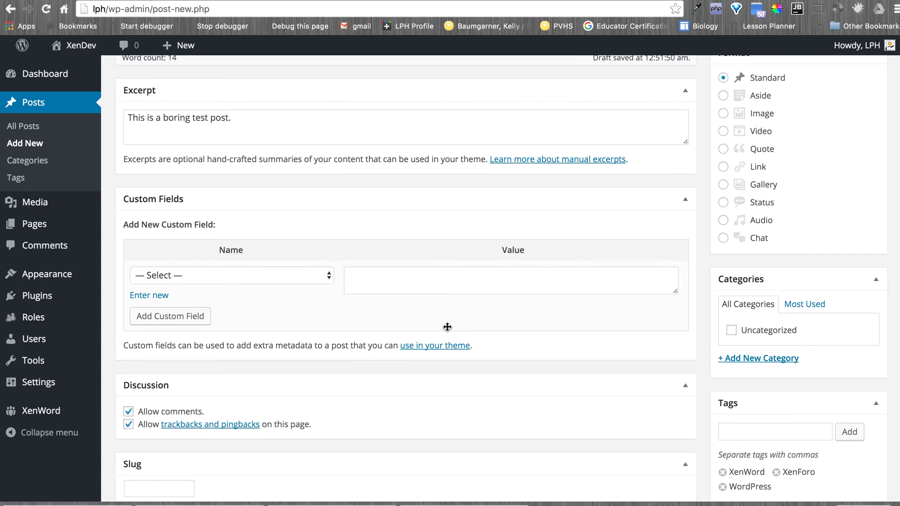
pyautogui.scroll(-2, 447, 327)
pyautogui.scroll(9, 684, 325)
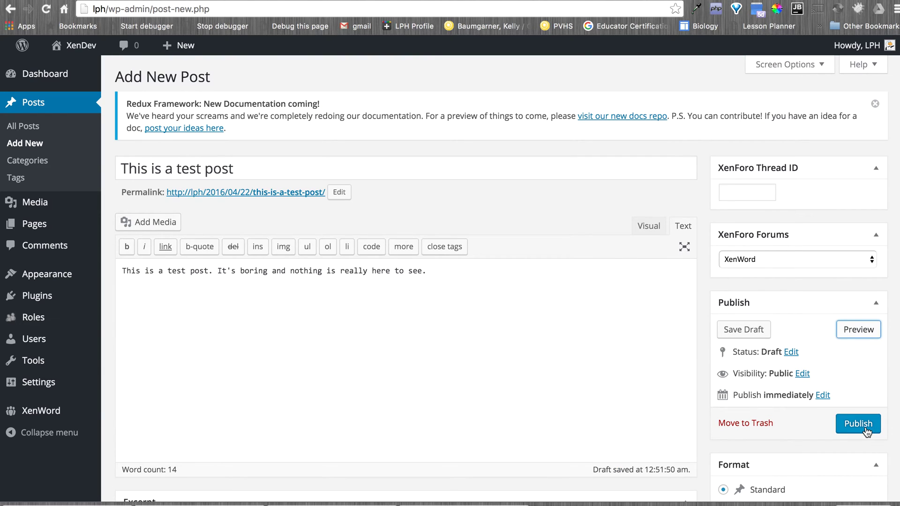
pyautogui.click(858, 424)
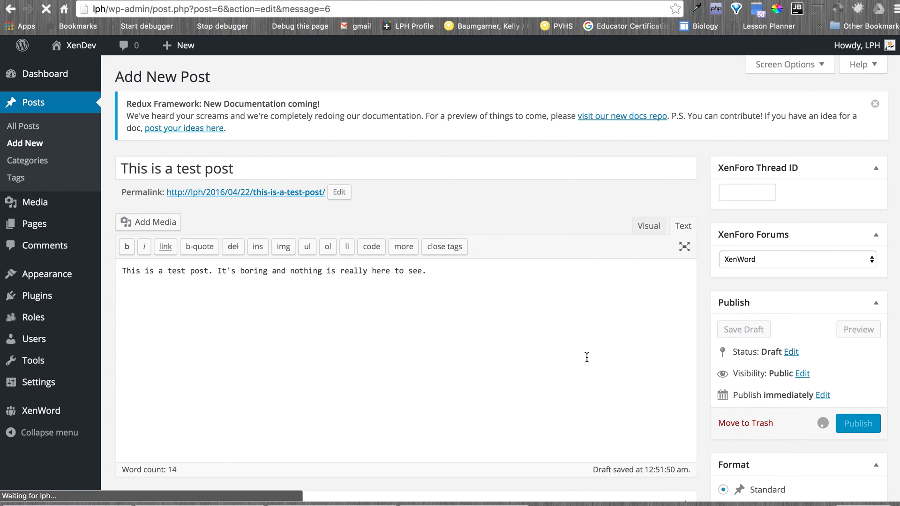
# View the published post and follow its first-comment link to the linked XenForo thread.
pyautogui.click(217, 169)
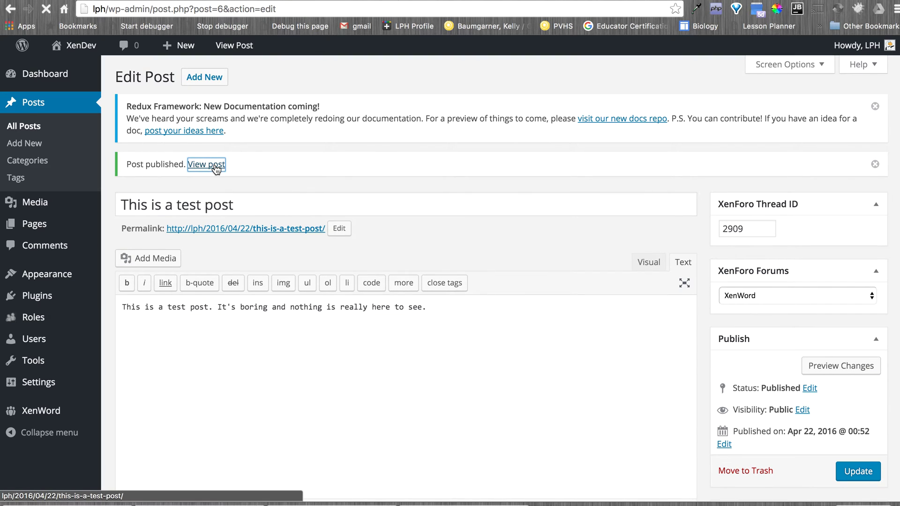
pyautogui.scroll(-4, 396, 307)
pyautogui.scroll(-6, 396, 304)
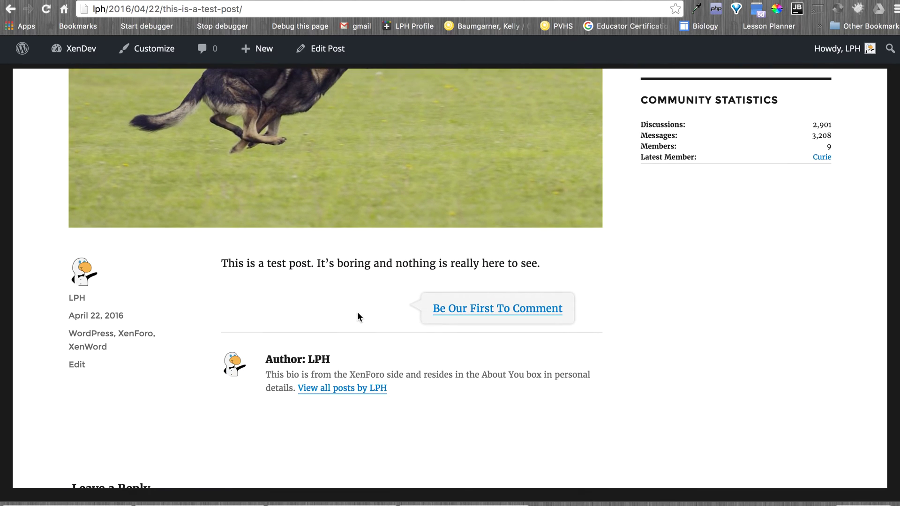
pyautogui.scroll(-1, 410, 366)
pyautogui.click(460, 308)
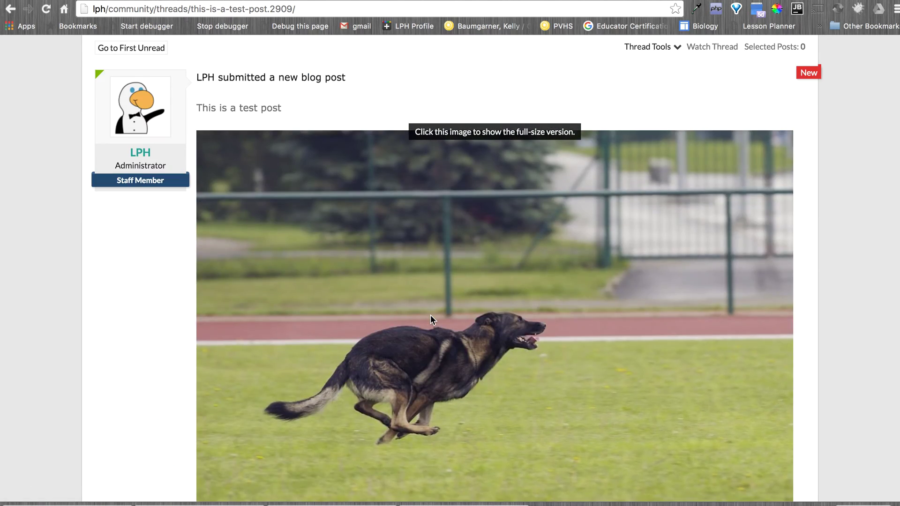
# Return from the XenForo thread to the blog post and examine its author bio and reply area.
pyautogui.scroll(1, 431, 315)
pyautogui.click(267, 172)
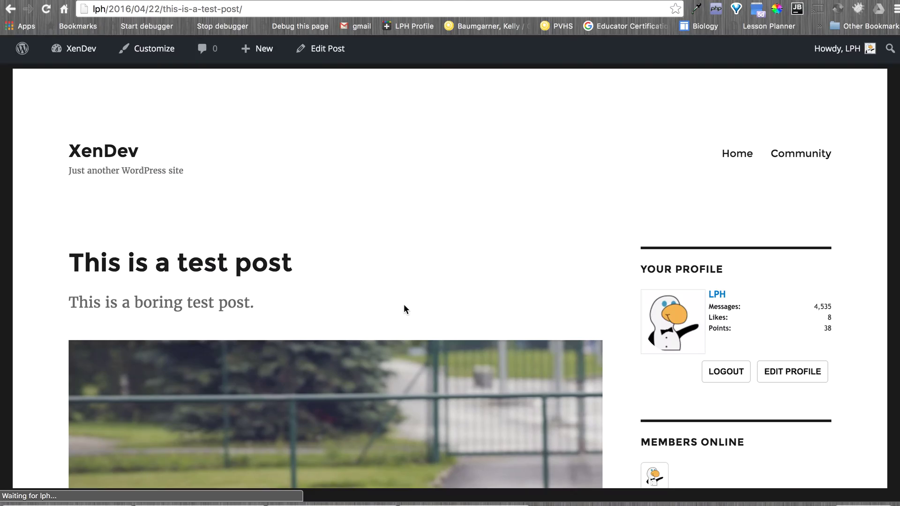
pyautogui.scroll(-10, 404, 305)
pyautogui.scroll(-5, 404, 305)
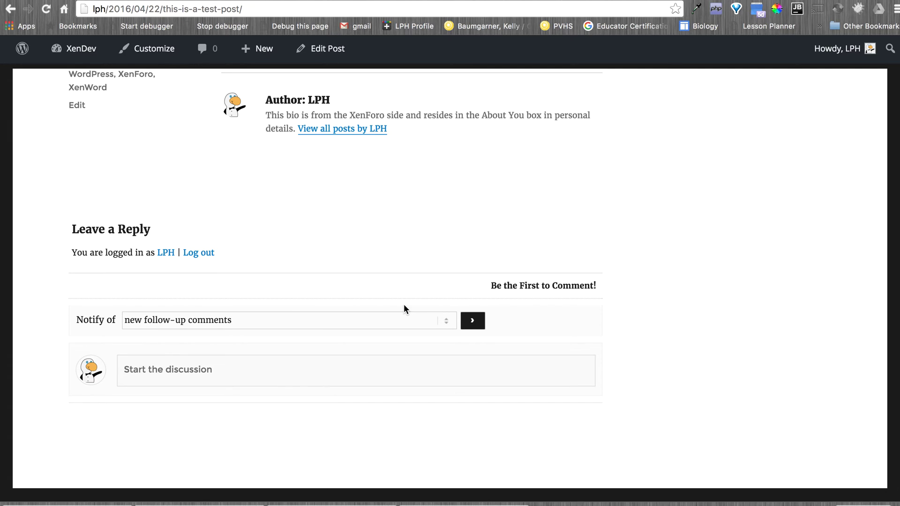
pyautogui.scroll(5, 404, 305)
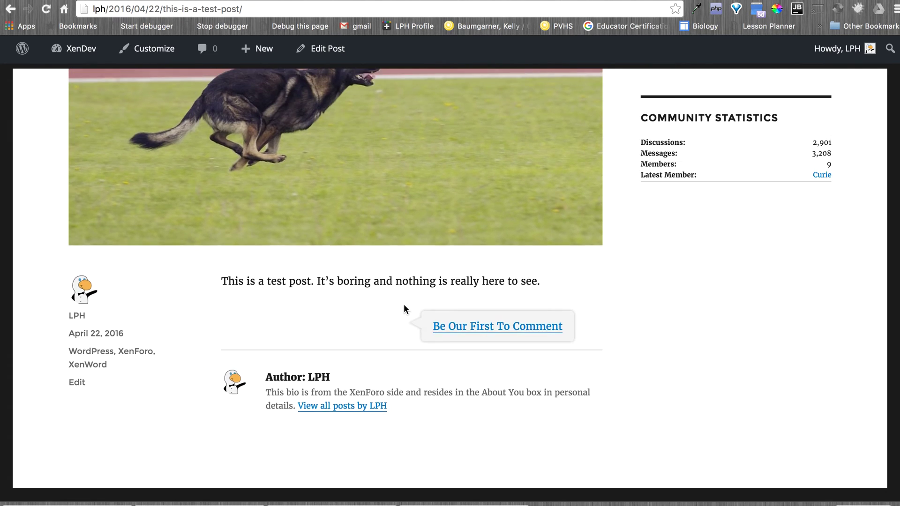
pyautogui.scroll(8, 404, 304)
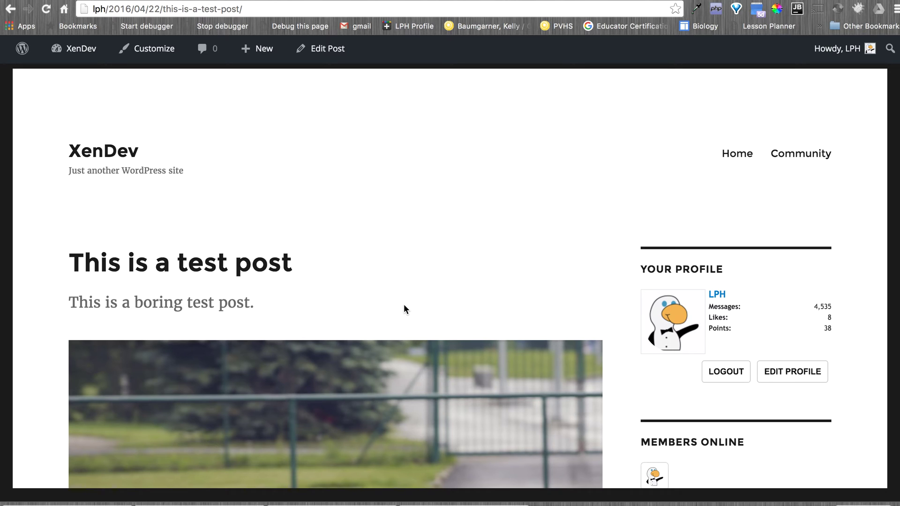
# Open the XenDev home page and check how the test post is displayed there.
pyautogui.click(123, 151)
pyautogui.scroll(-10, 378, 255)
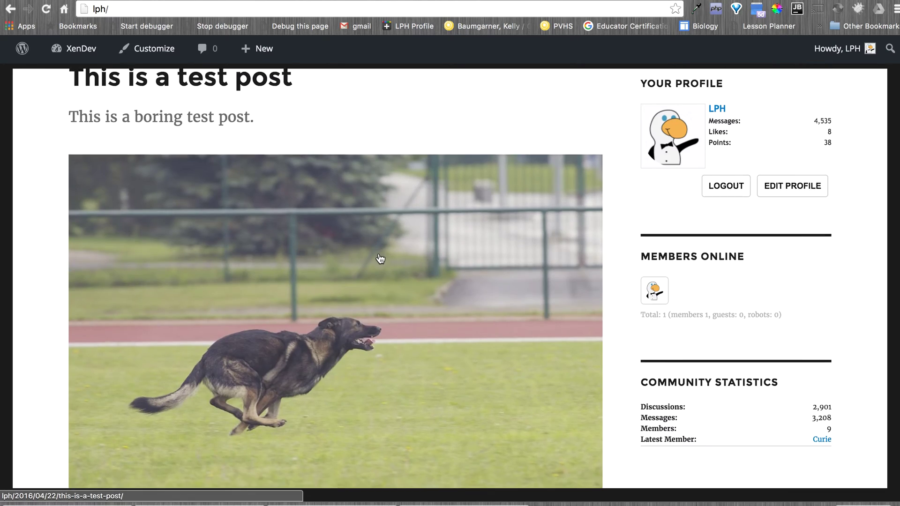
pyautogui.scroll(10, 380, 259)
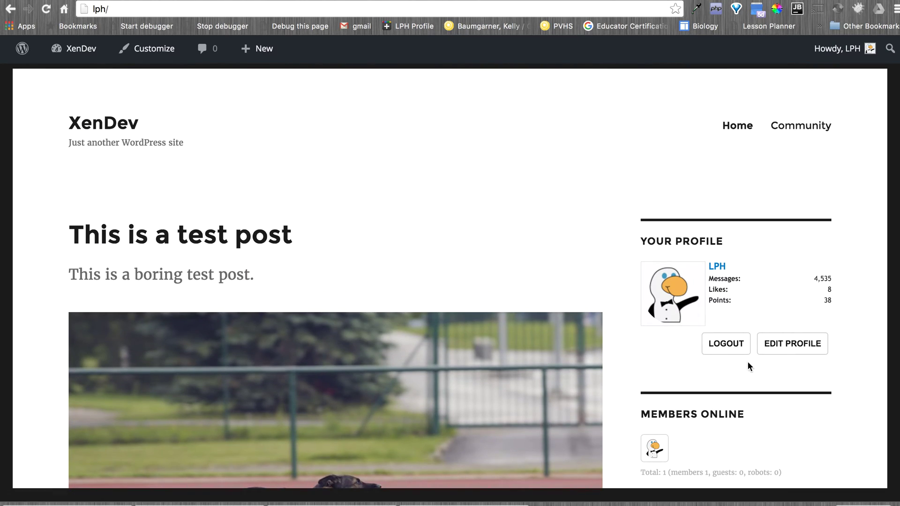
# Log out of the administrator account, log in with another member's saved credentials and look over the test post on the home page.
pyautogui.click(732, 355)
pyautogui.click(668, 296)
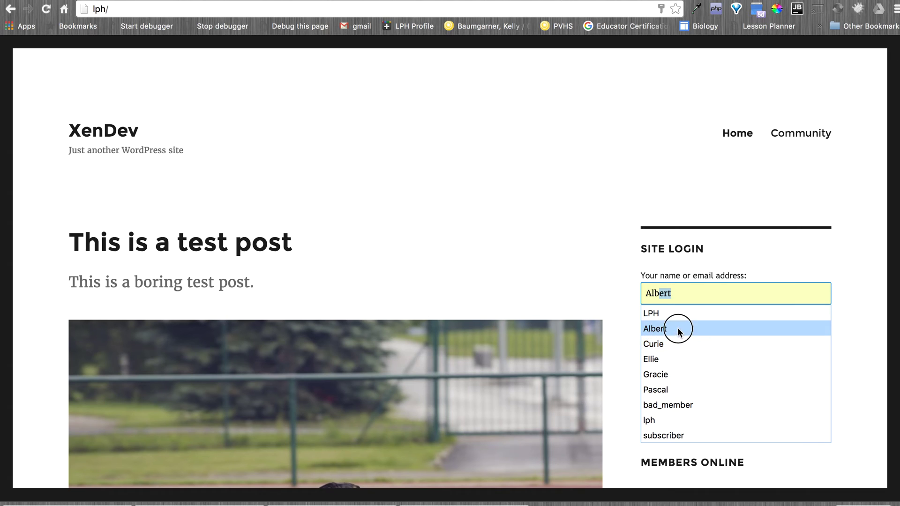
pyautogui.click(675, 329)
pyautogui.click(667, 352)
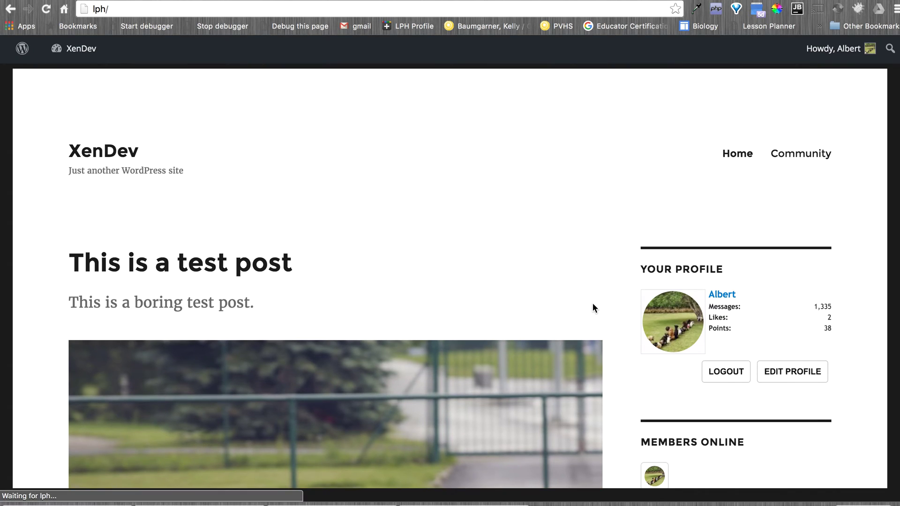
pyautogui.scroll(-2, 564, 286)
pyautogui.scroll(-5, 496, 280)
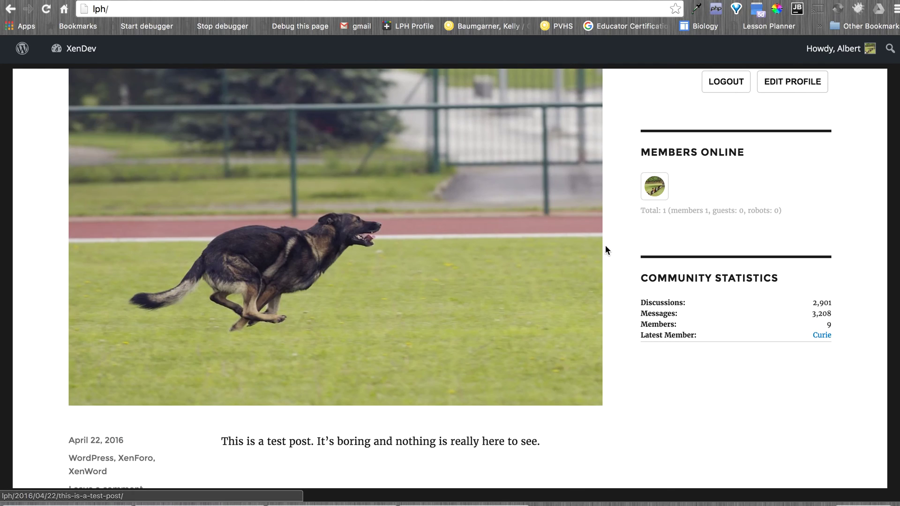
# Look over the test post on the home page as a member, then switch to the other browser and view it as a guest.
pyautogui.scroll(-4, 607, 243)
pyautogui.scroll(10, 611, 240)
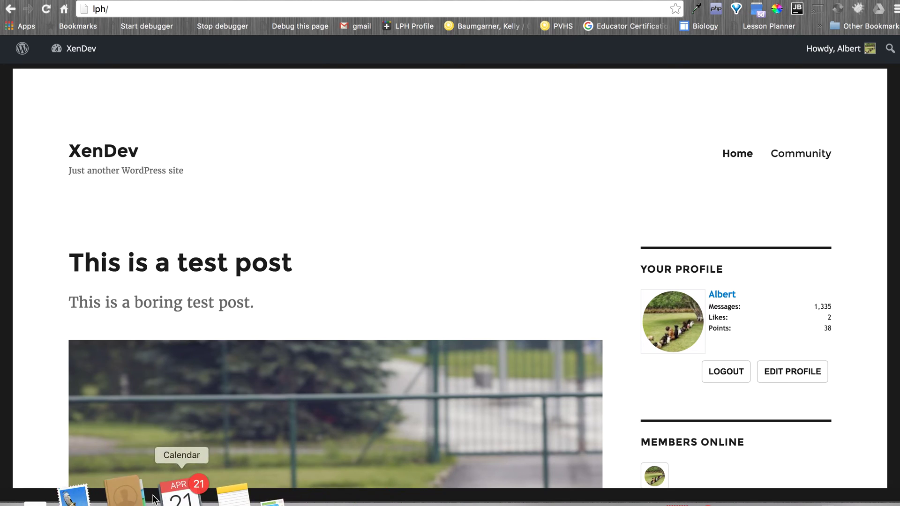
pyautogui.click(38, 496)
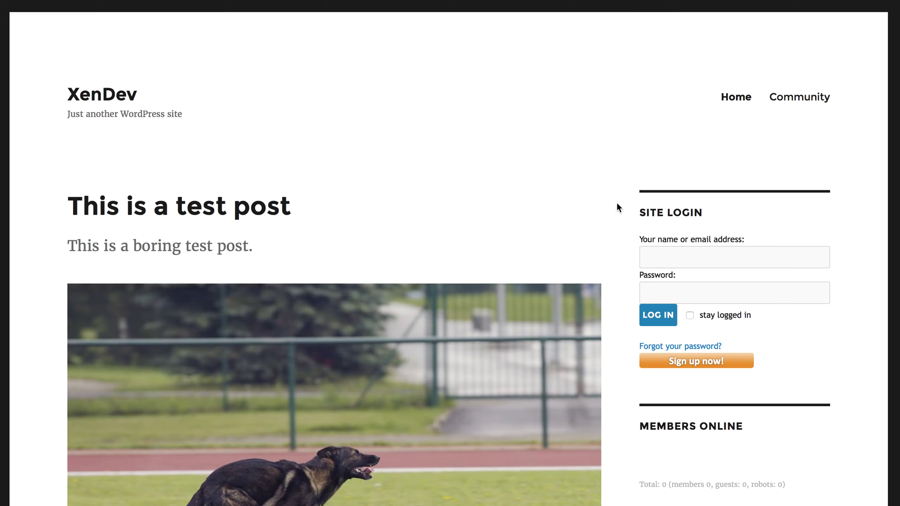
pyautogui.scroll(-7, 600, 275)
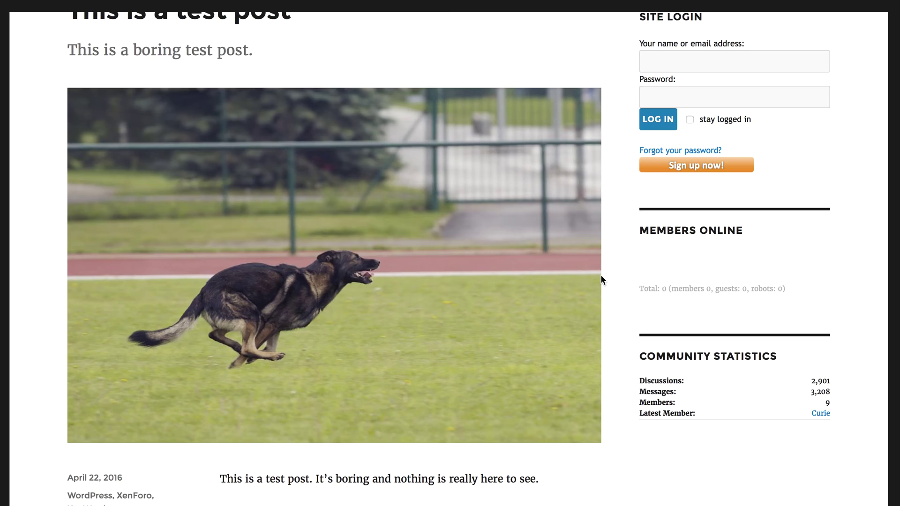
pyautogui.scroll(-3, 601, 275)
pyautogui.scroll(9, 600, 275)
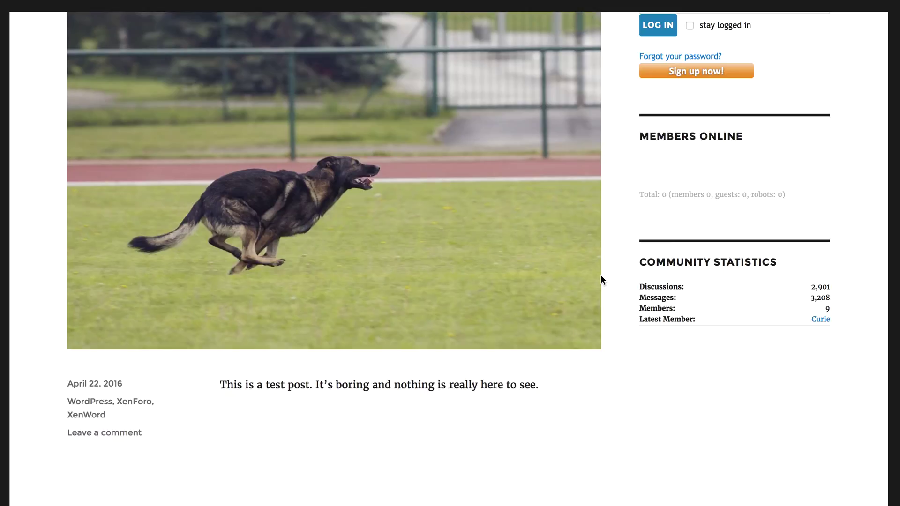
# Log in to the site as a different forum member by entering that member's username and account password.
pyautogui.click(716, 253)
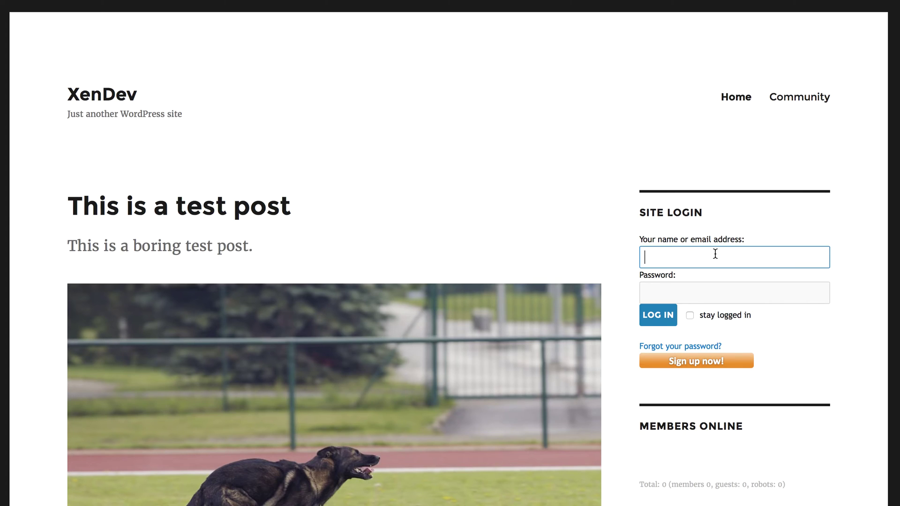
pyautogui.write('Curie')
pyautogui.press('Tab')
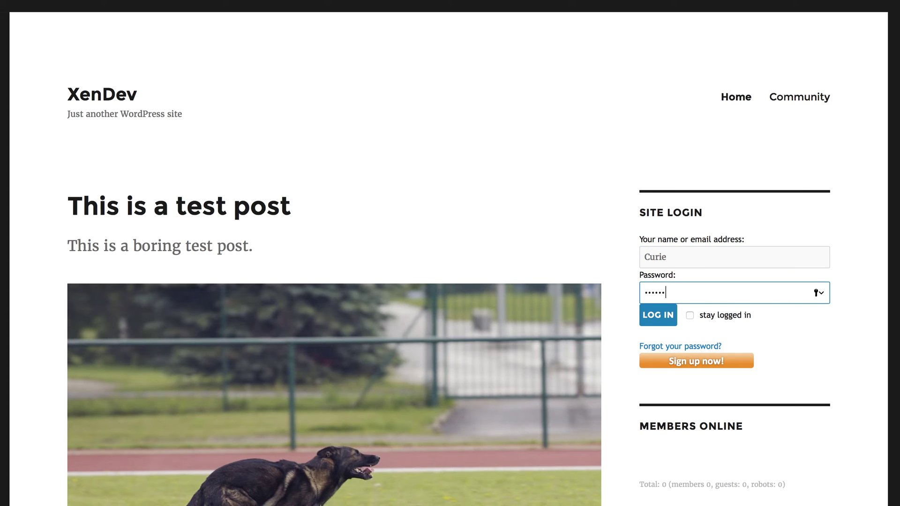
pyautogui.press('Return')
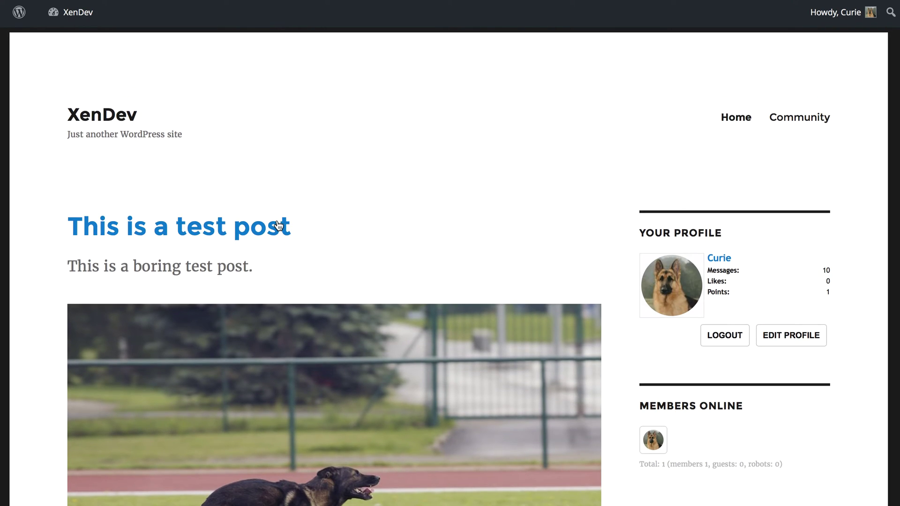
# Open the test post and post a comment with the member's name followed by "posts a comment on the WordPress side.".
pyautogui.scroll(-10, 573, 271)
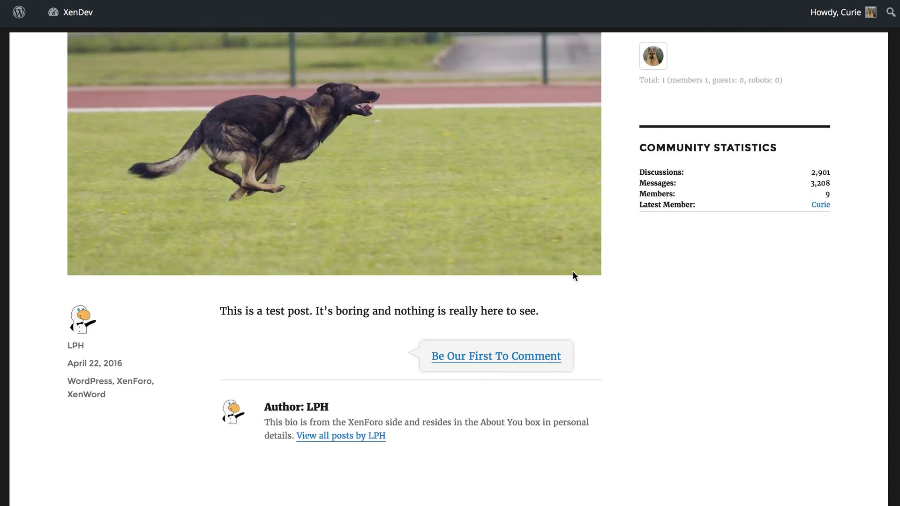
pyautogui.scroll(-2, 626, 314)
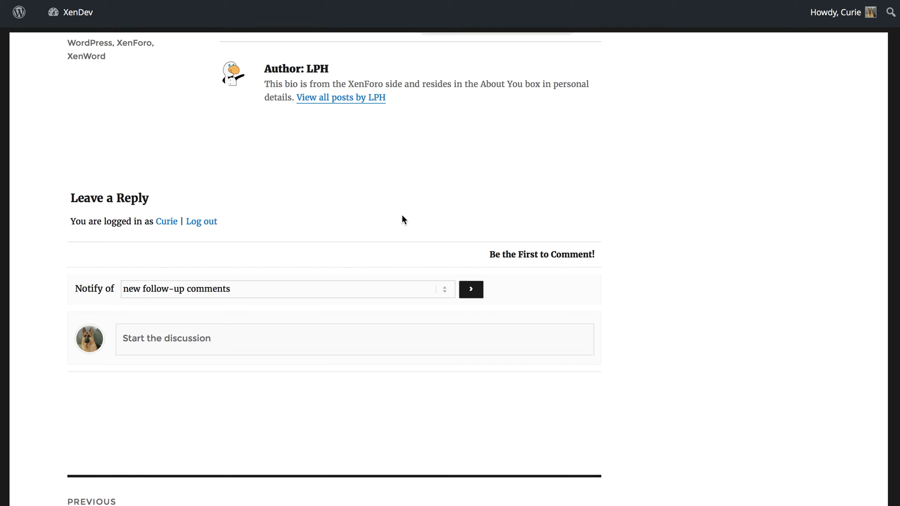
pyautogui.click(370, 346)
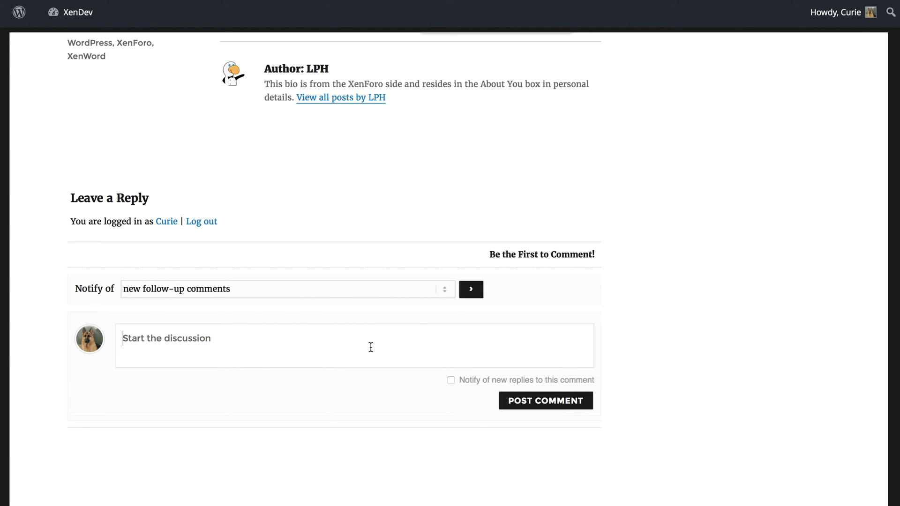
pyautogui.write('Curie posts a')
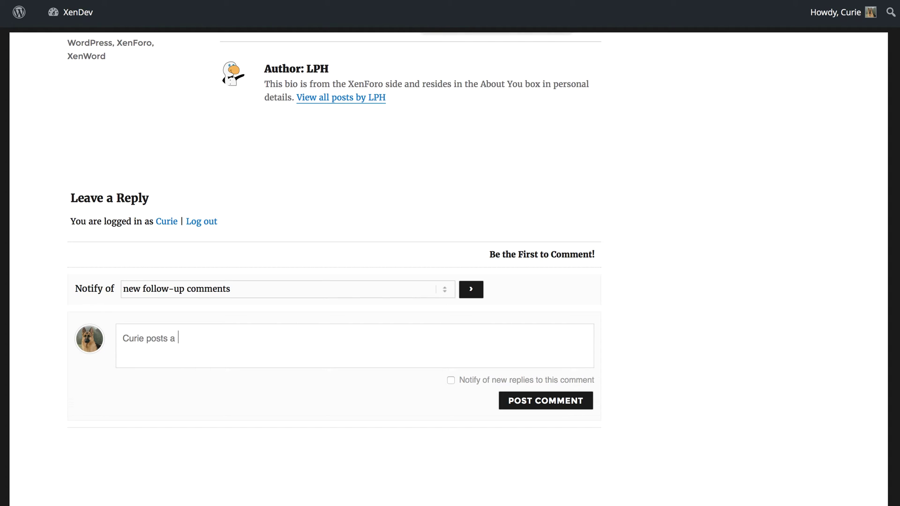
pyautogui.write(' comment on the WordPress side.')
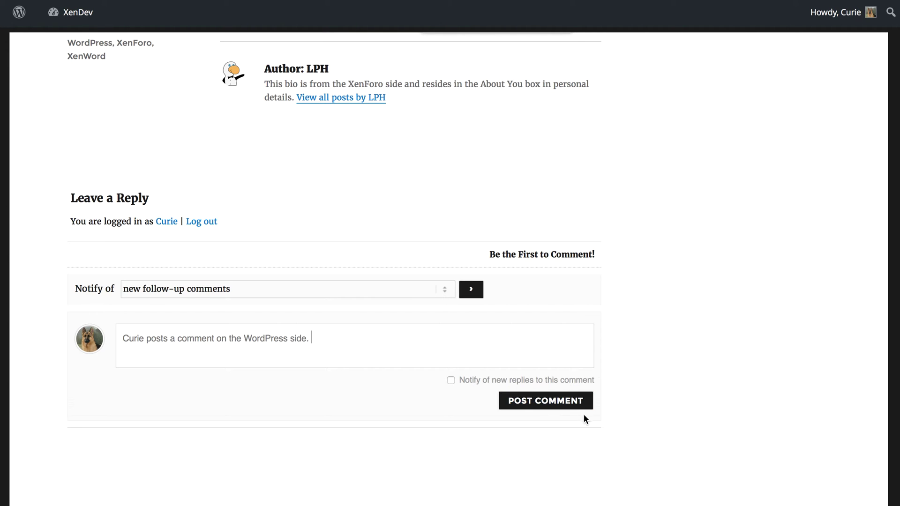
pyautogui.click(572, 407)
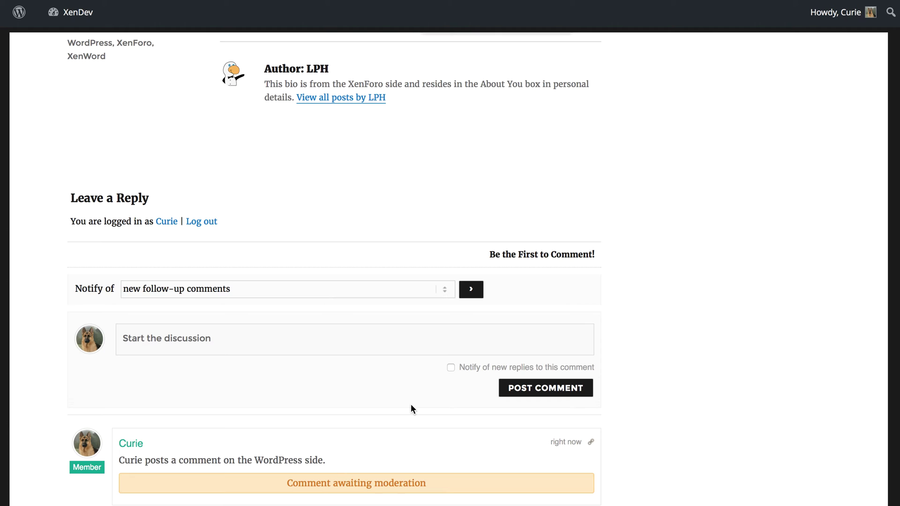
pyautogui.scroll(1, 411, 409)
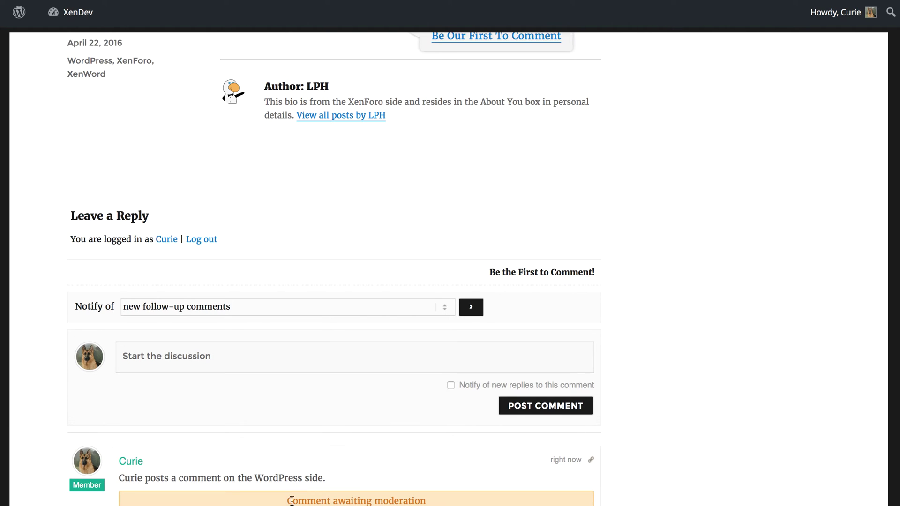
pyautogui.scroll(-2, 291, 501)
# Switch back to Chrome, log out the current member and log in with the administrator's saved credentials.
pyautogui.moveTo(245, 504)
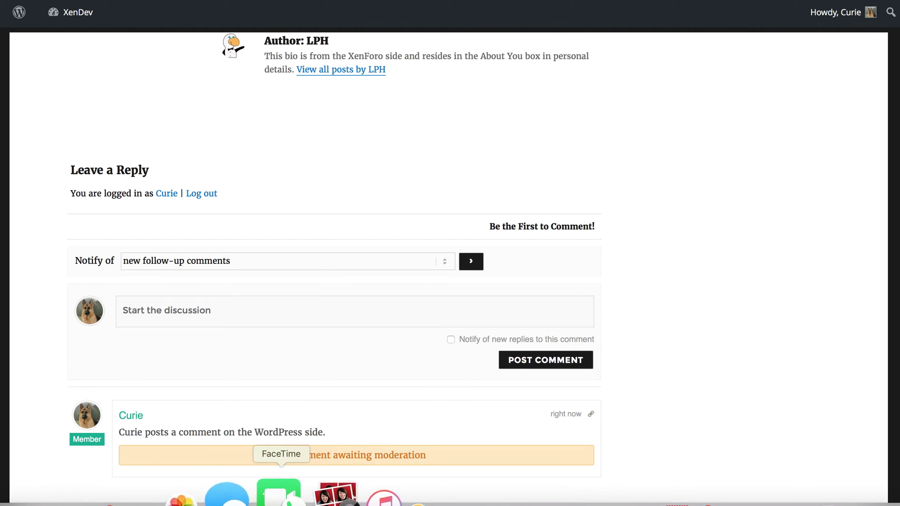
pyautogui.click(458, 497)
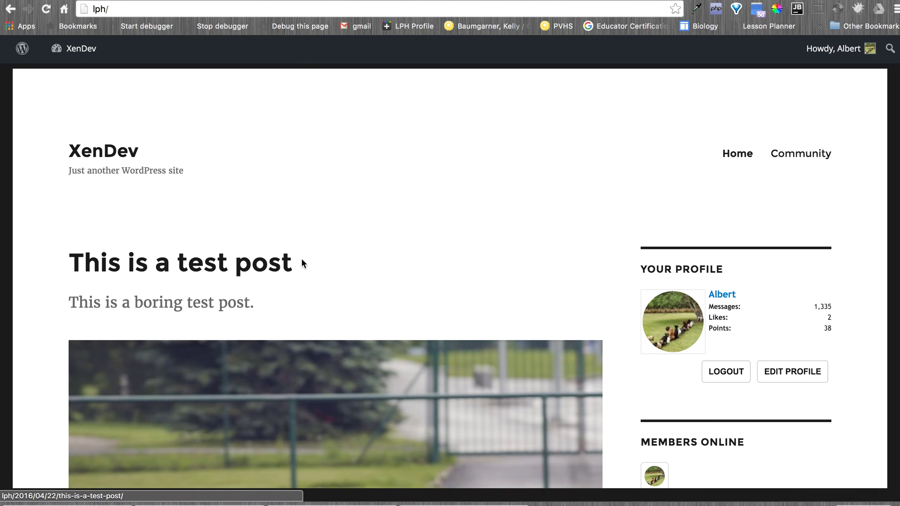
pyautogui.click(730, 377)
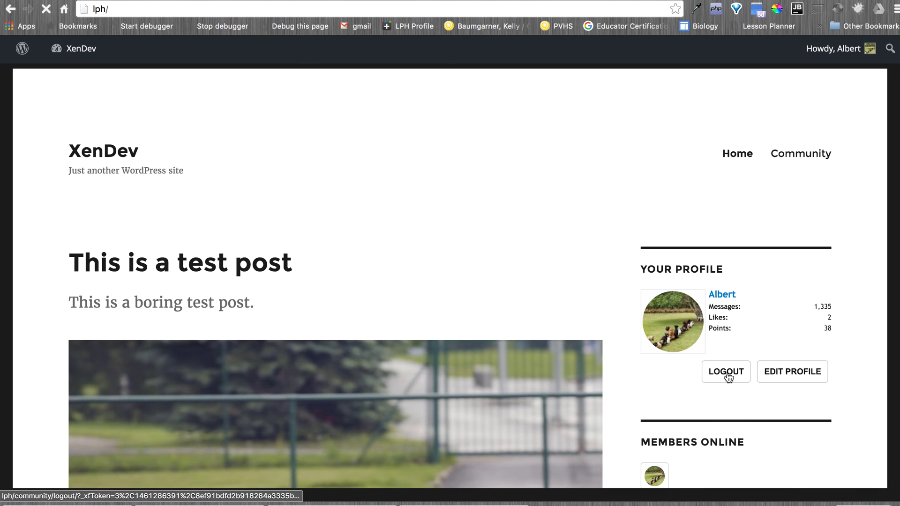
pyautogui.click(711, 295)
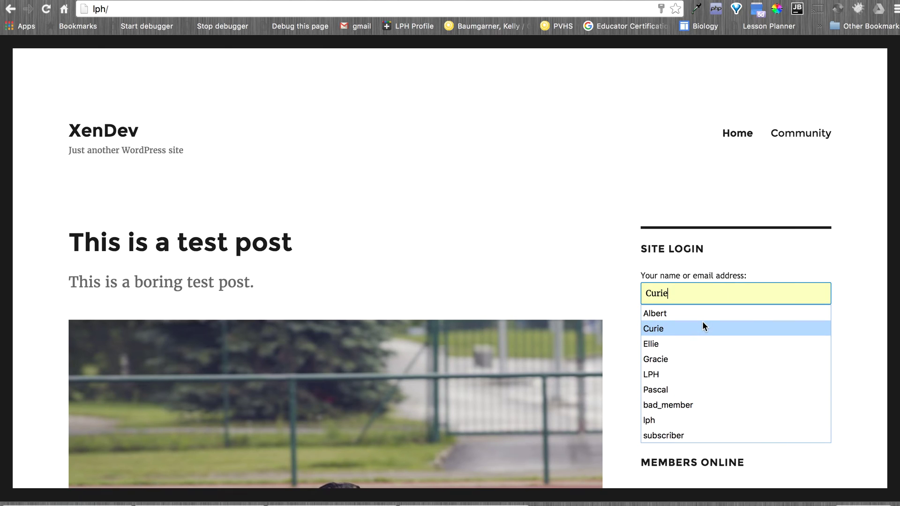
pyautogui.click(693, 372)
pyautogui.click(660, 351)
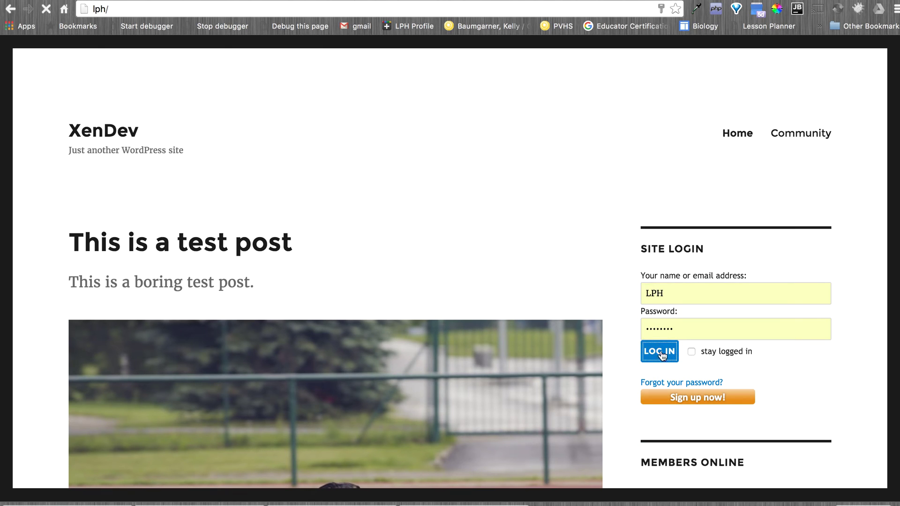
# Open the WordPress dashboard's comments list and approve the pending comment on "This is a test post".
pyautogui.moveTo(81, 47)
pyautogui.click(79, 71)
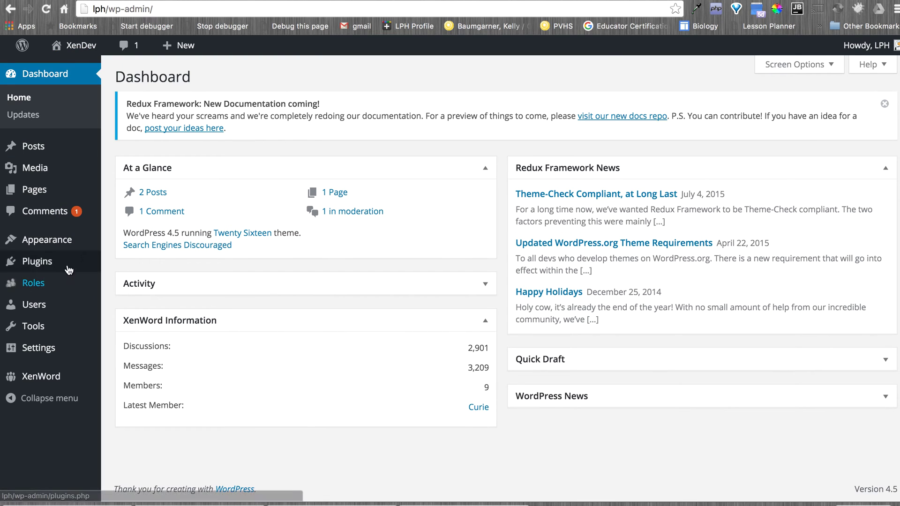
pyautogui.click(60, 214)
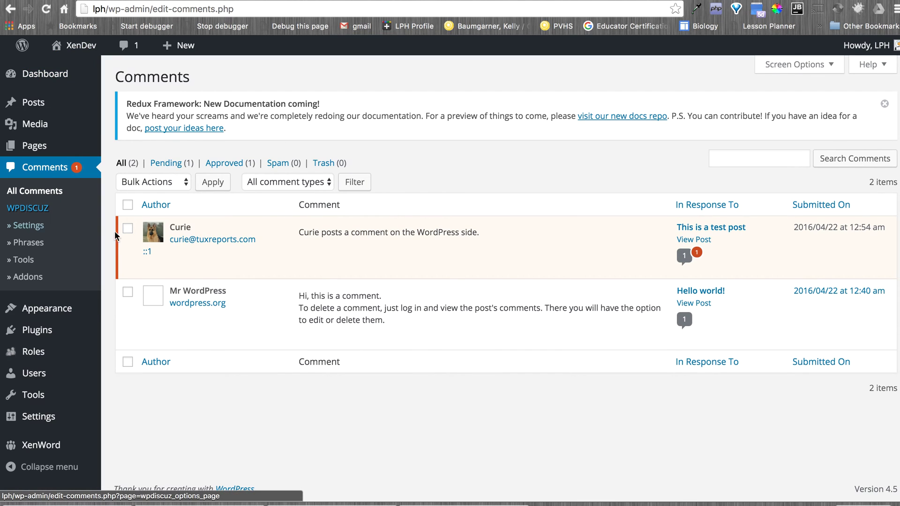
pyautogui.click(309, 251)
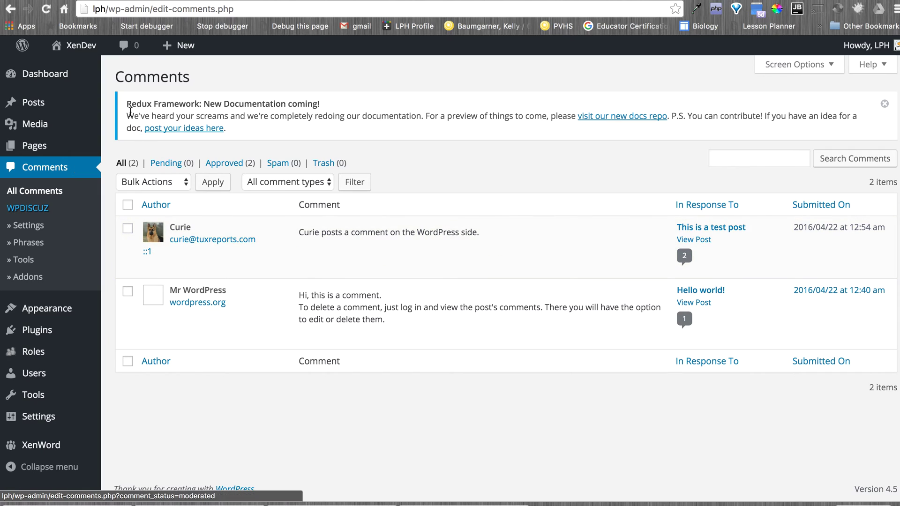
# Return to the site's home page and switch from the administrator account to the earlier member's account using saved credentials.
pyautogui.moveTo(77, 47)
pyautogui.click(77, 69)
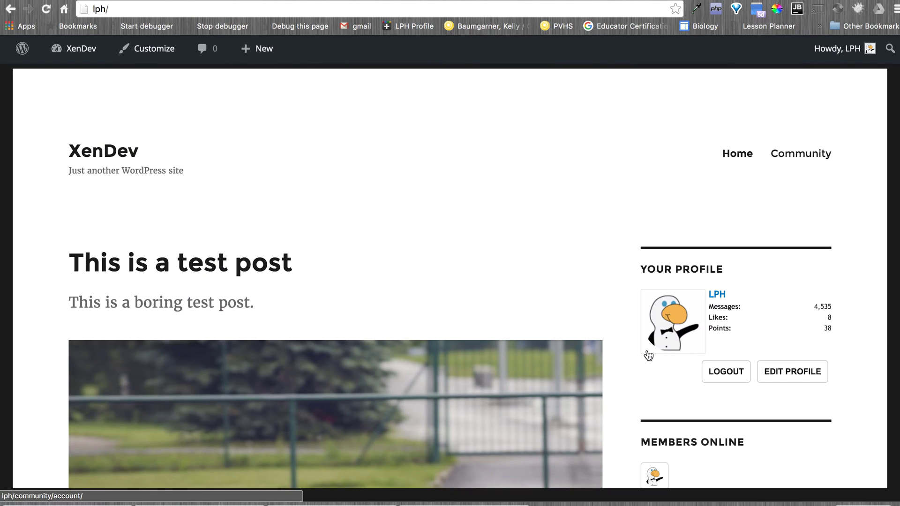
pyautogui.click(713, 375)
pyautogui.click(660, 292)
pyautogui.click(704, 325)
pyautogui.click(675, 352)
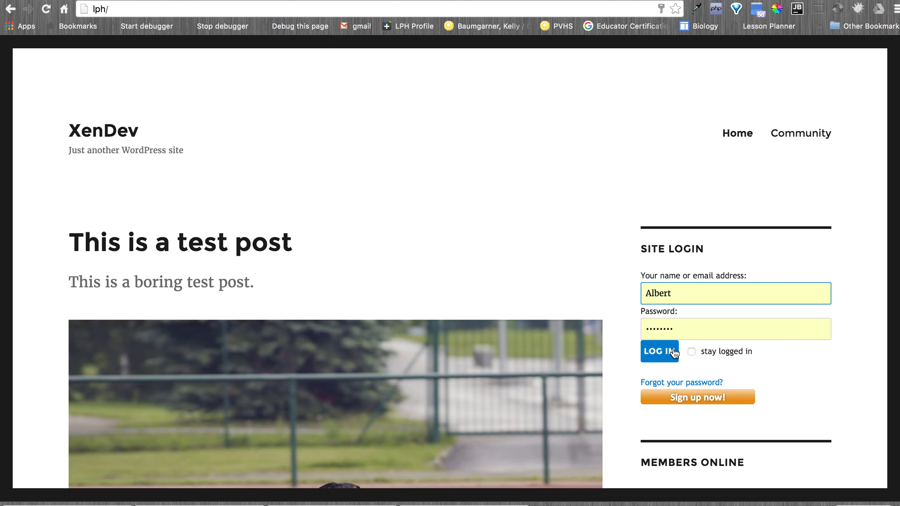
# Look over the home page, open the test post and examine the approved comment in its reply area.
pyautogui.scroll(-6, 516, 294)
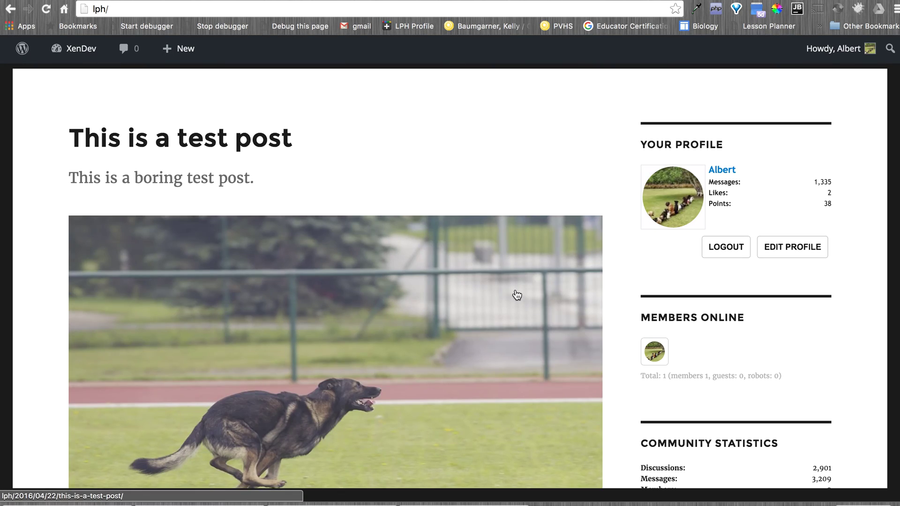
pyautogui.scroll(-5, 515, 294)
pyautogui.scroll(10, 515, 295)
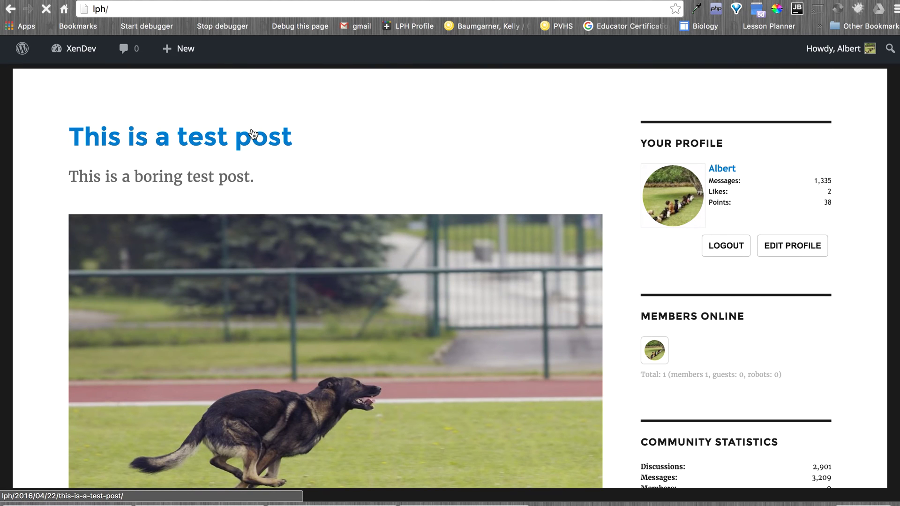
pyautogui.click(252, 136)
pyautogui.scroll(-10, 563, 455)
pyautogui.scroll(-6, 546, 451)
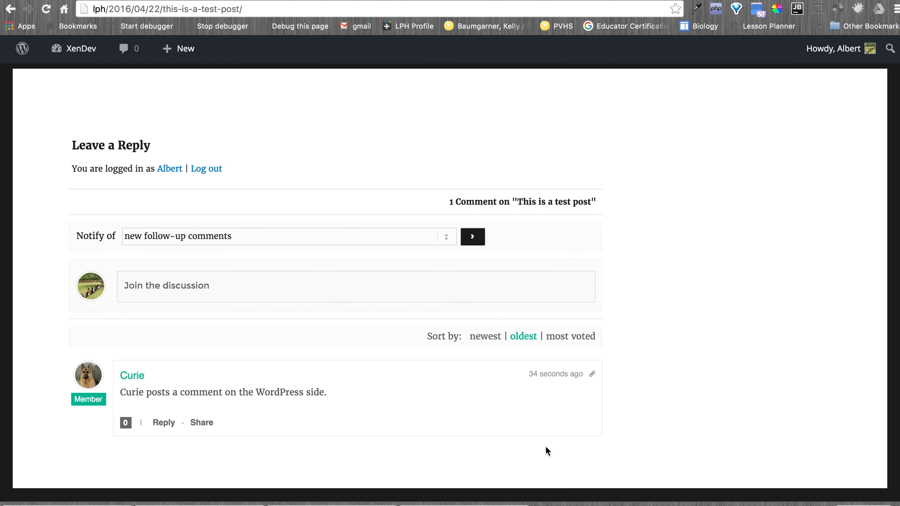
# Follow the test post's comment link to the linked XenForo thread and check the synced comment there.
pyautogui.scroll(10, 546, 451)
pyautogui.scroll(-5, 546, 452)
pyautogui.click(536, 353)
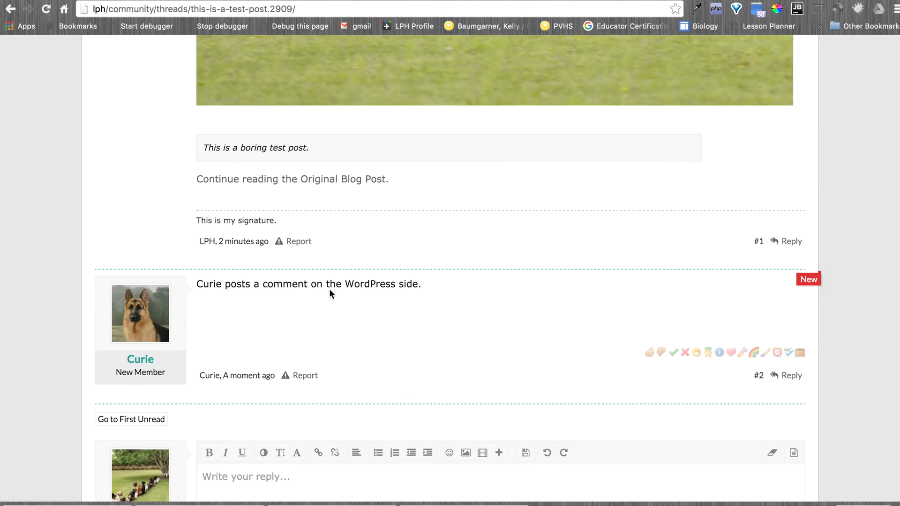
# Post a thread reply with the member's name followed by "posts from the XenForo side. This should show up on the WordPress side.".
pyautogui.scroll(-3, 324, 293)
pyautogui.click(387, 333)
pyautogui.write('Albert posts f')
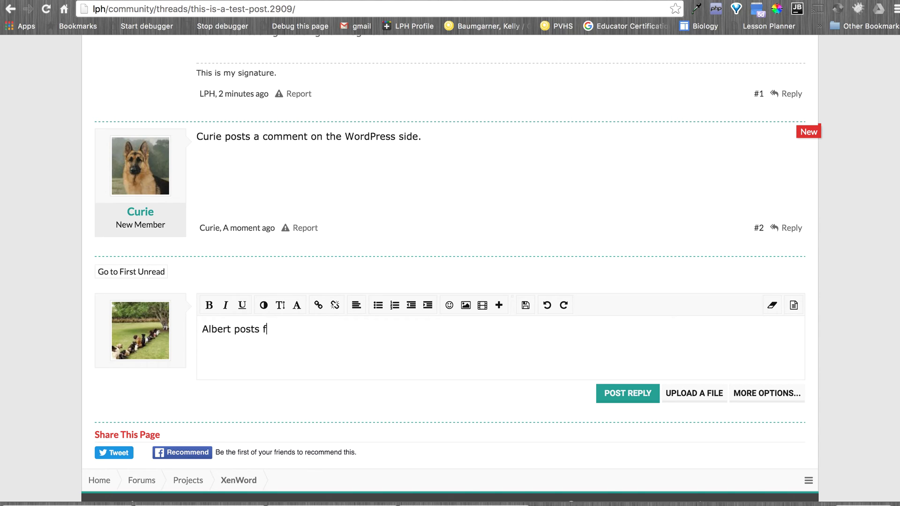
pyautogui.write('rom the XenForo')
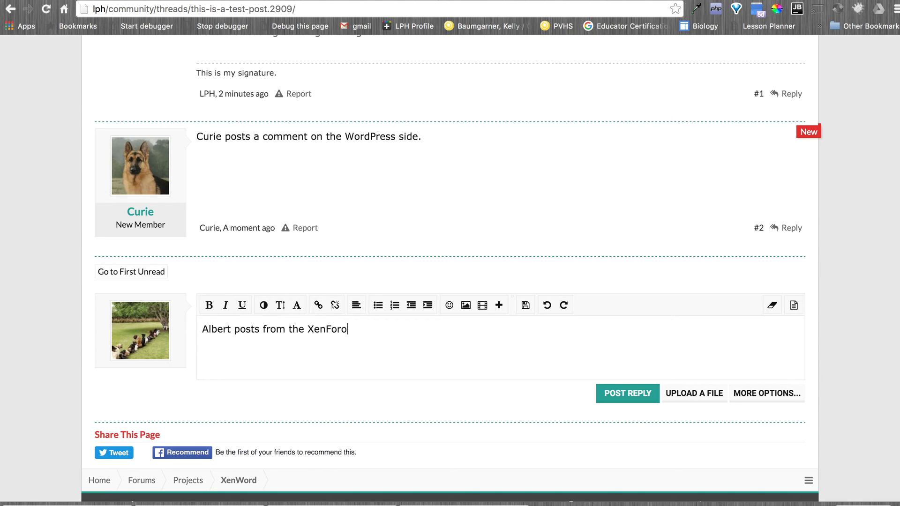
pyautogui.write(' side. This should sho')
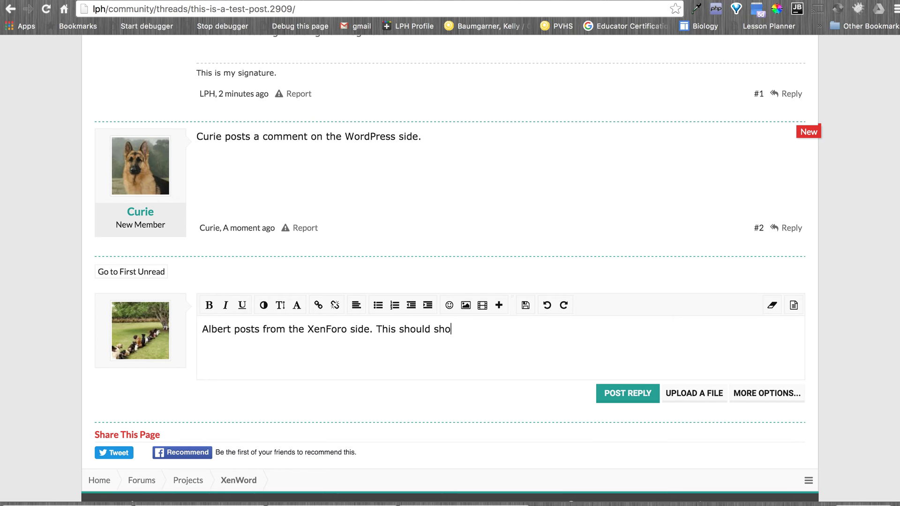
pyautogui.write('w up on the word')
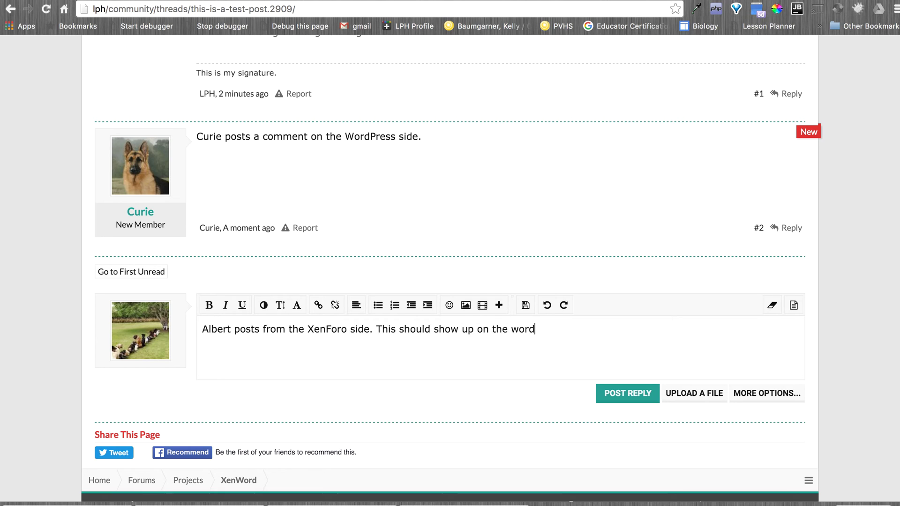
pyautogui.press('BackSpace')
pyautogui.press('BackSpace')
pyautogui.write('WordPress side.')
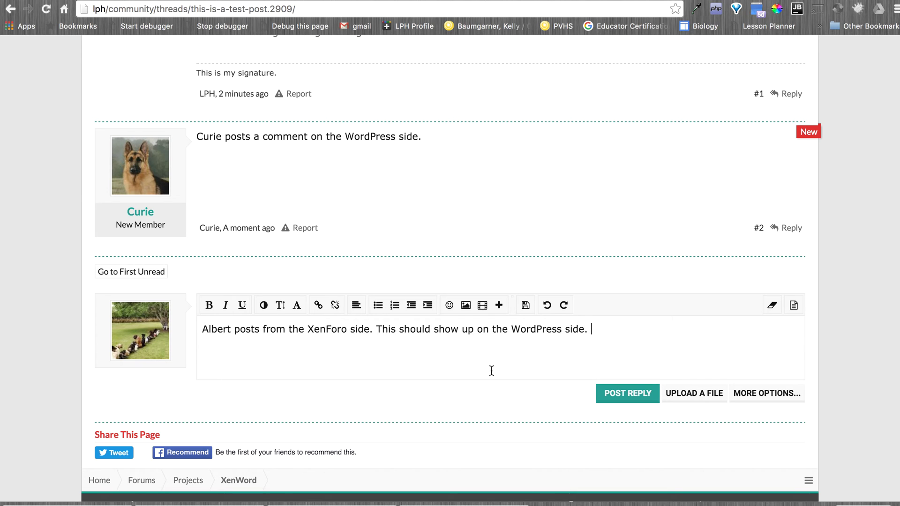
pyautogui.click(629, 393)
pyautogui.scroll(5, 502, 336)
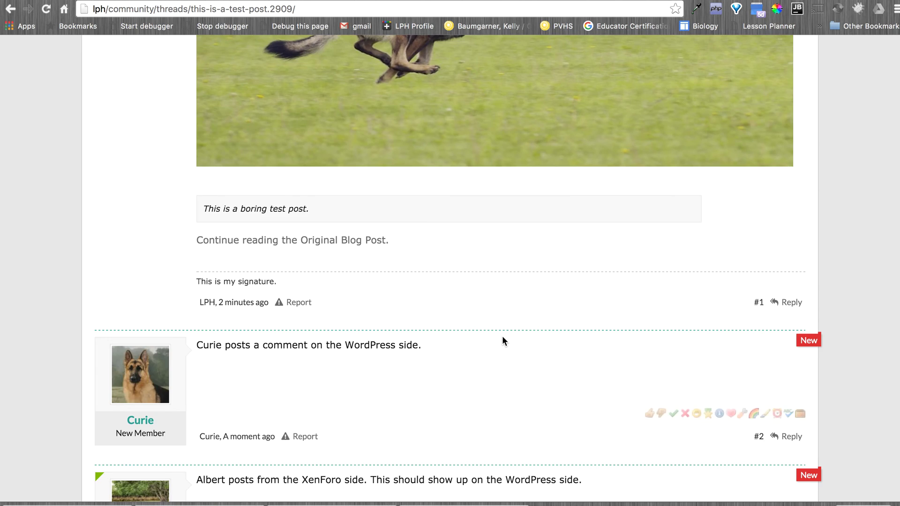
pyautogui.scroll(10, 502, 336)
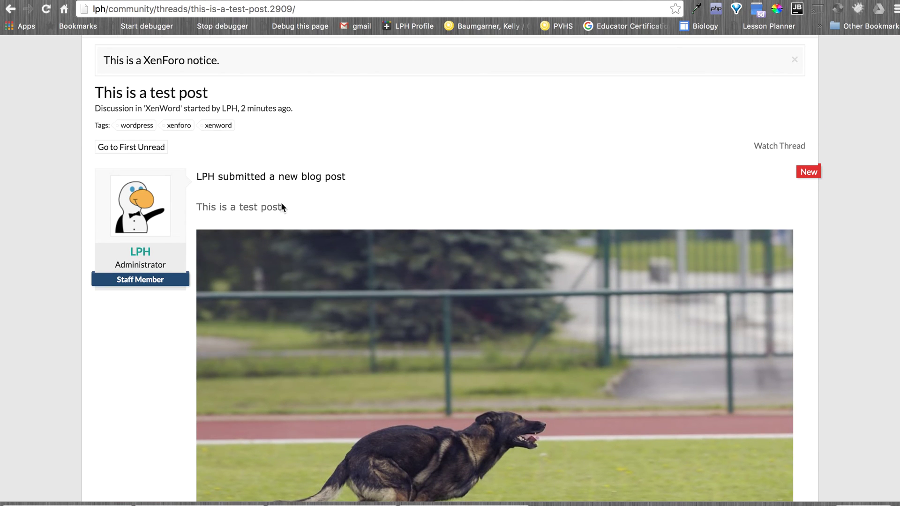
# Return from the thread to the WordPress test post and view its comments sorted by newest, oldest and most voted.
pyautogui.click(287, 205)
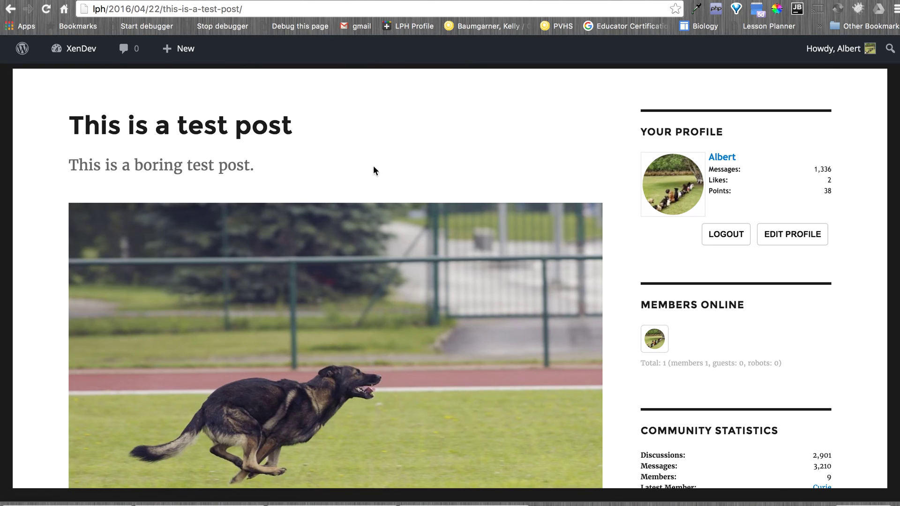
pyautogui.scroll(-10, 403, 150)
pyautogui.scroll(-5, 404, 151)
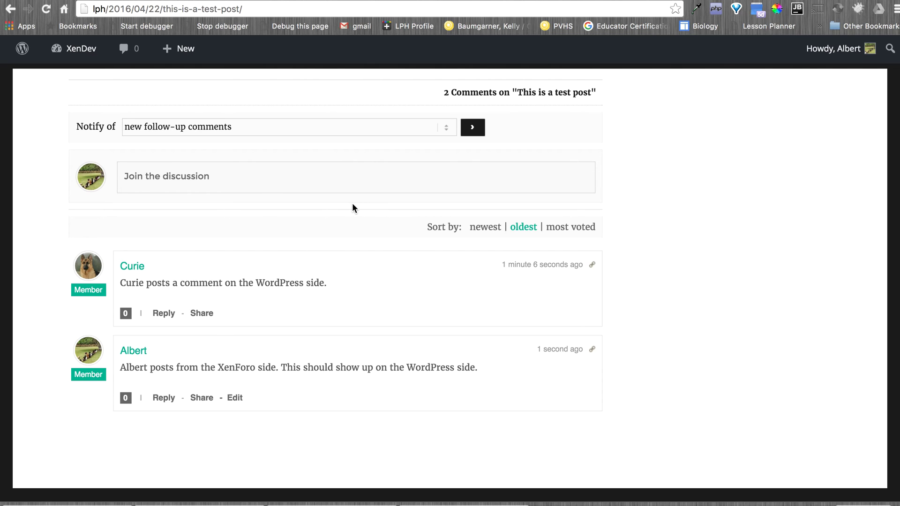
pyautogui.click(492, 229)
pyautogui.click(520, 229)
pyautogui.click(561, 229)
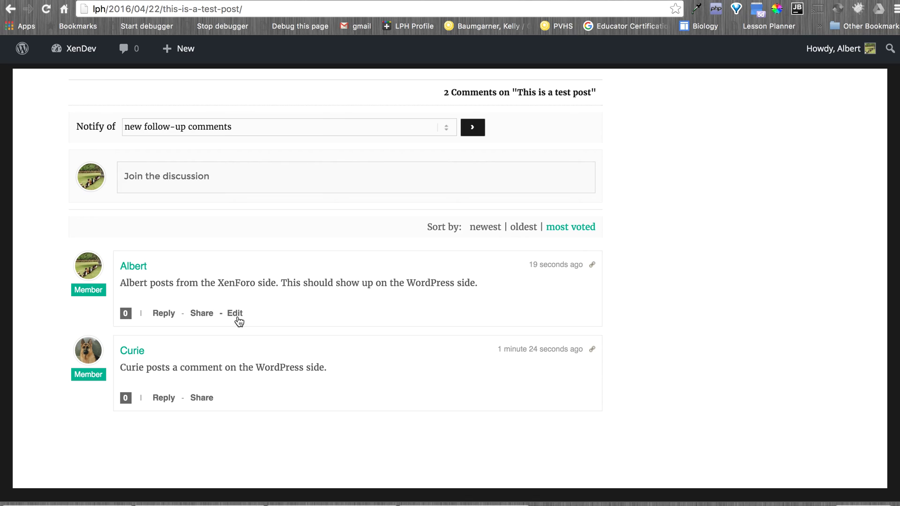
# Switch from the member's account to the administrator account using saved credentials and open the WordPress dashboard.
pyautogui.scroll(20, 239, 320)
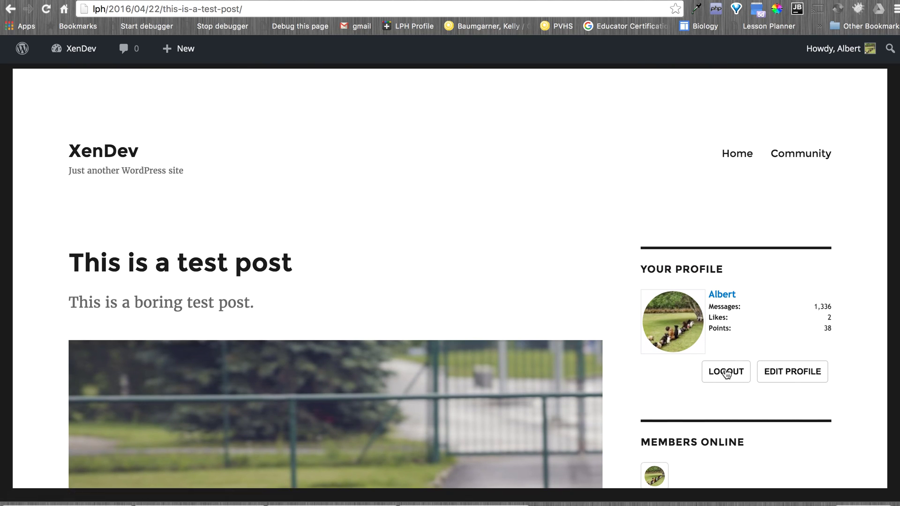
pyautogui.click(726, 374)
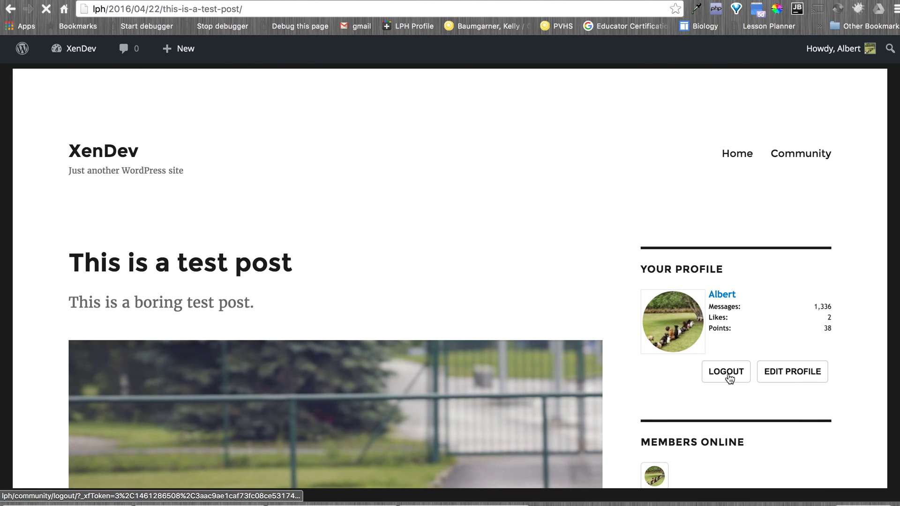
pyautogui.click(665, 353)
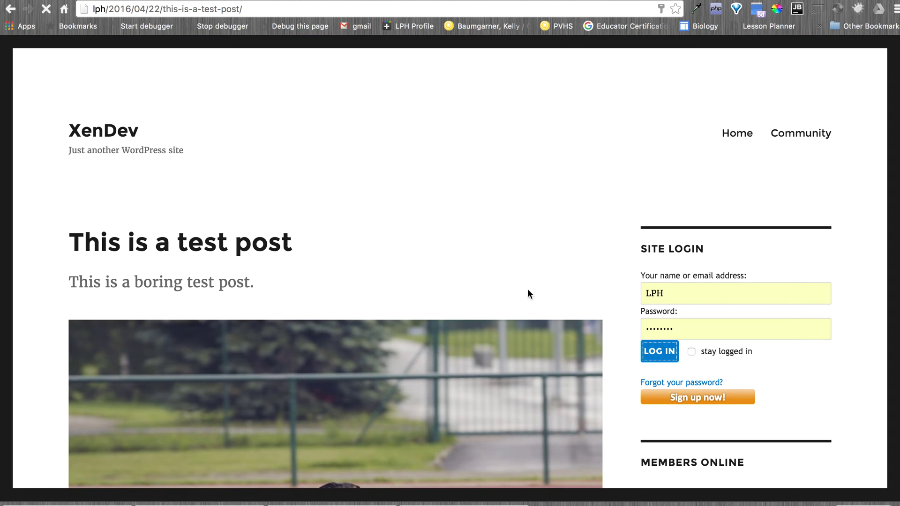
pyautogui.click(68, 71)
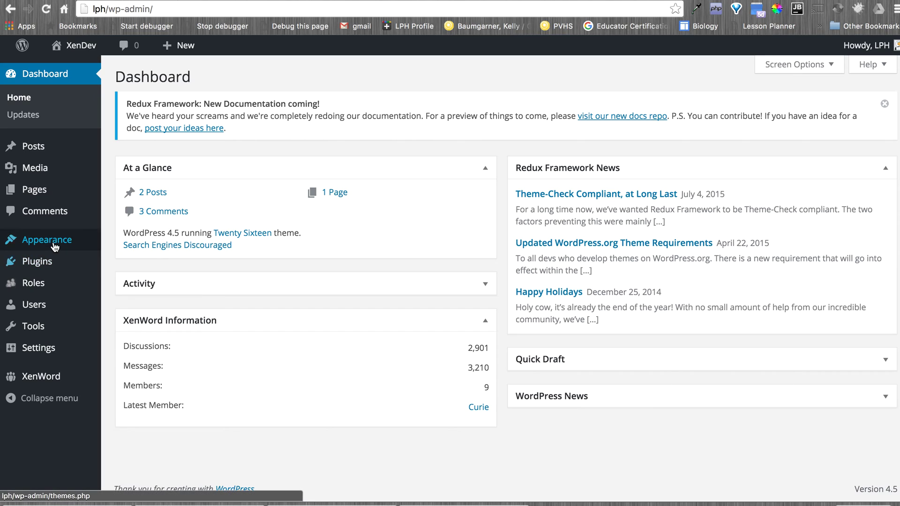
# Open the wpDiscuz Live Update settings and save them with automatic updating of new comments and a 30-second update interval.
pyautogui.moveTo(54, 244)
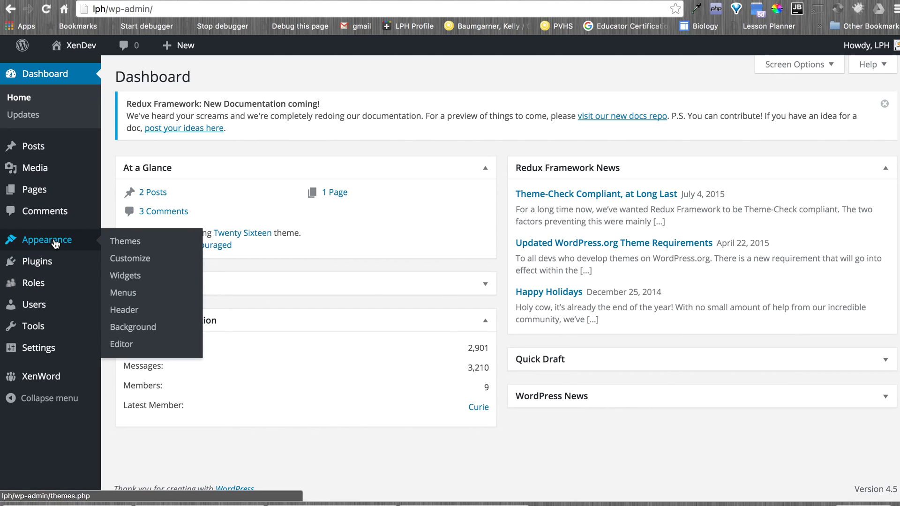
pyautogui.moveTo(66, 217)
pyautogui.click(132, 249)
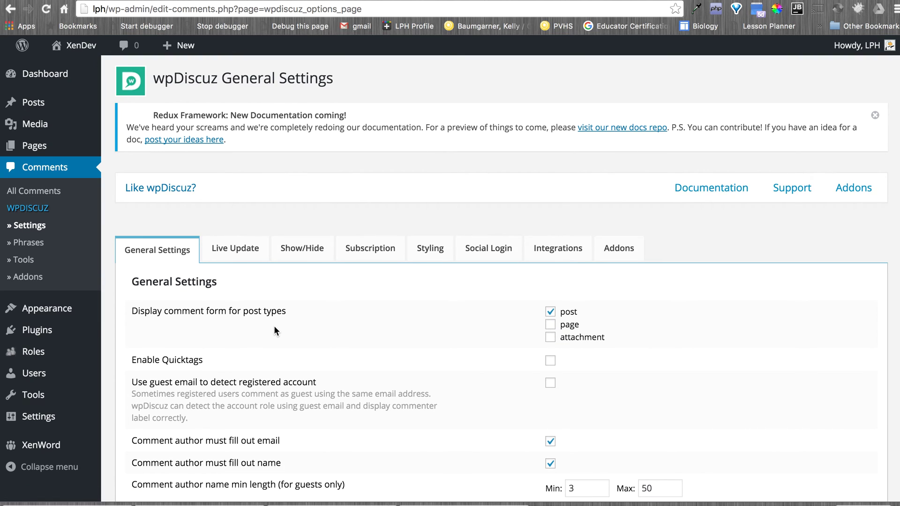
pyautogui.scroll(-1, 274, 326)
pyautogui.click(215, 195)
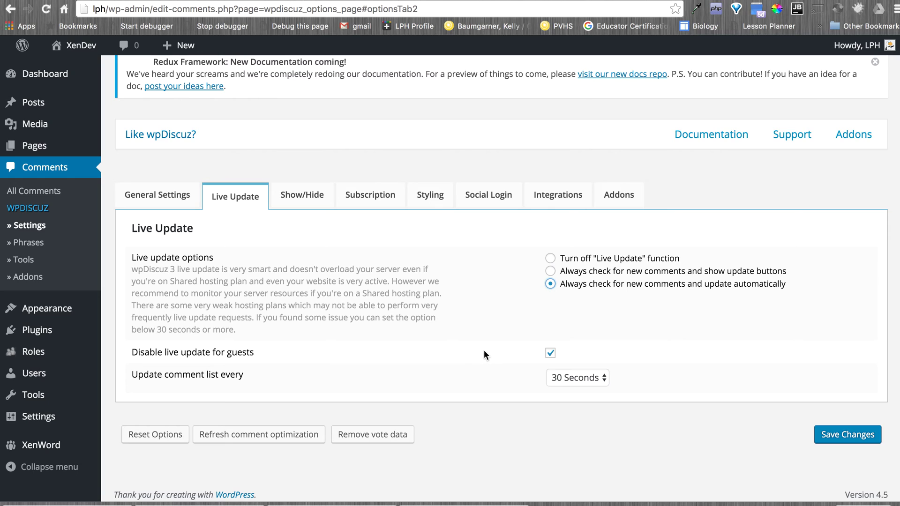
pyautogui.click(872, 441)
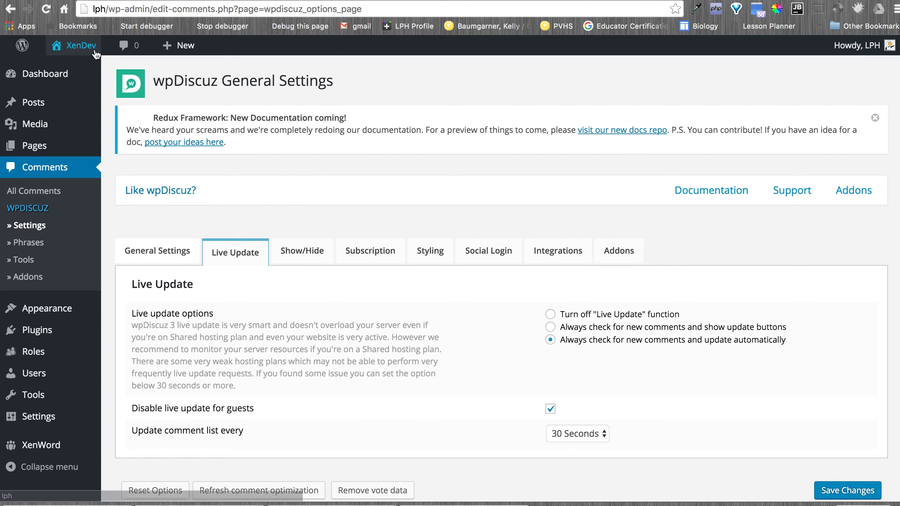
# Return to the site as administrator and open the test post at its comments.
pyautogui.click(75, 68)
pyautogui.click(275, 267)
pyautogui.scroll(-15, 438, 399)
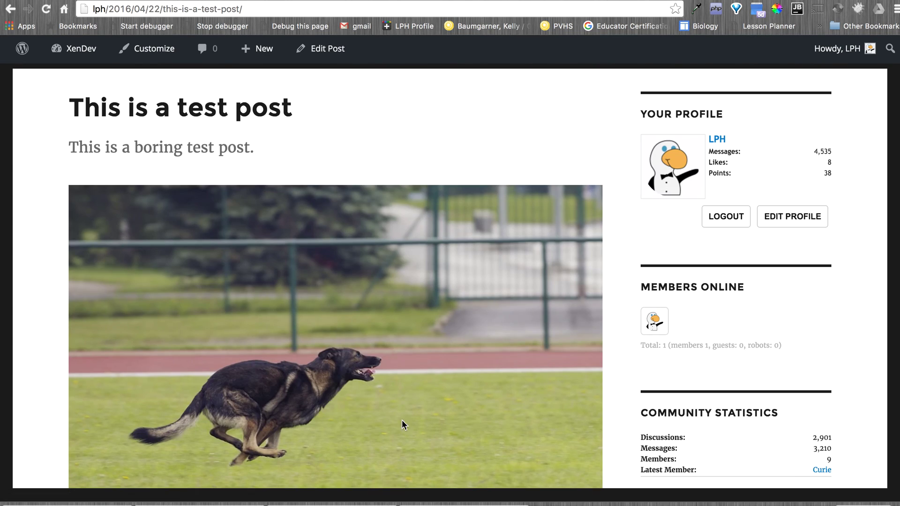
pyautogui.scroll(-3, 351, 448)
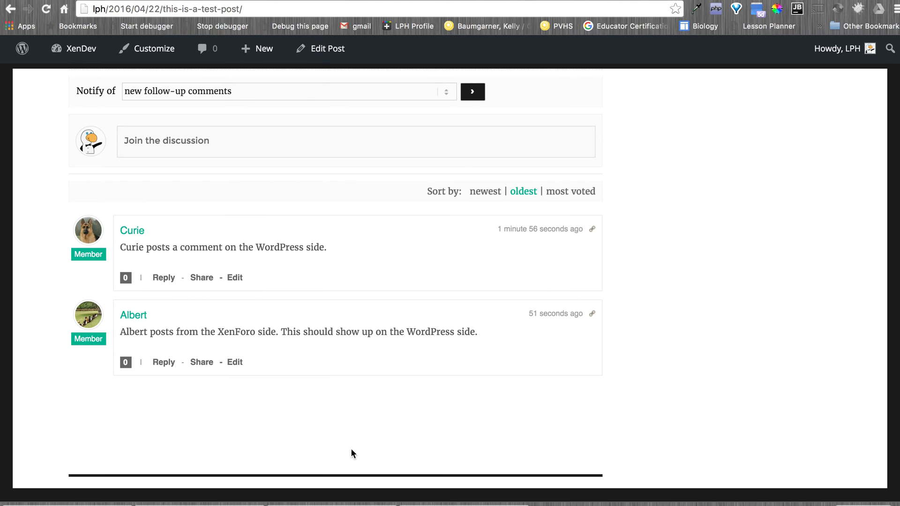
# Switch to Safari and look over the test post and its comments from the second member's account.
pyautogui.moveTo(160, 501)
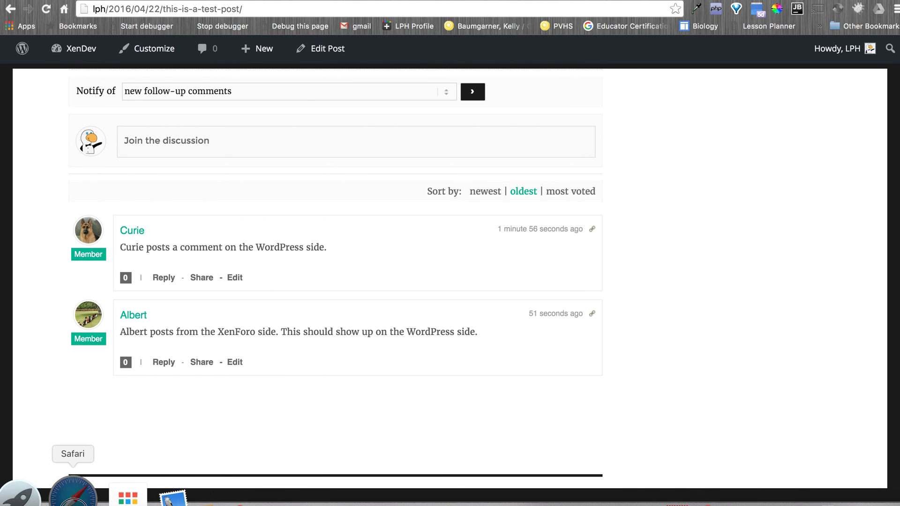
pyautogui.click(48, 494)
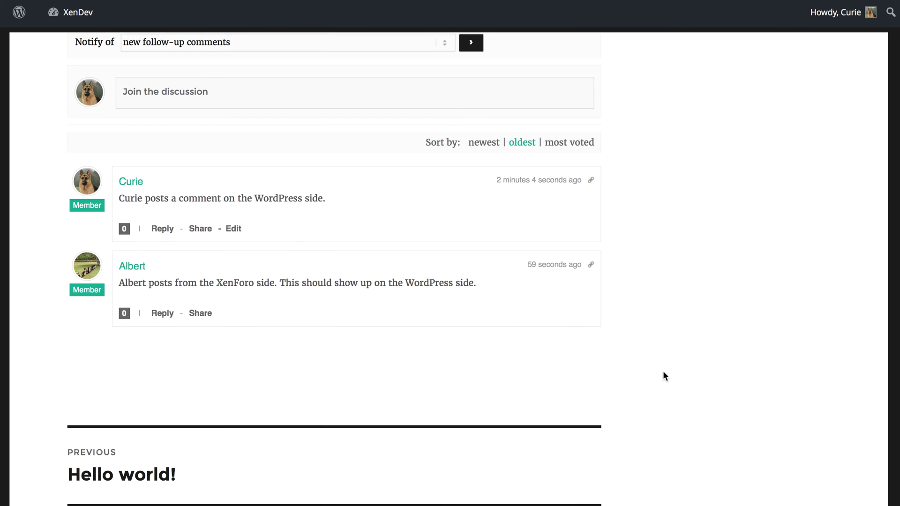
pyautogui.scroll(2, 606, 381)
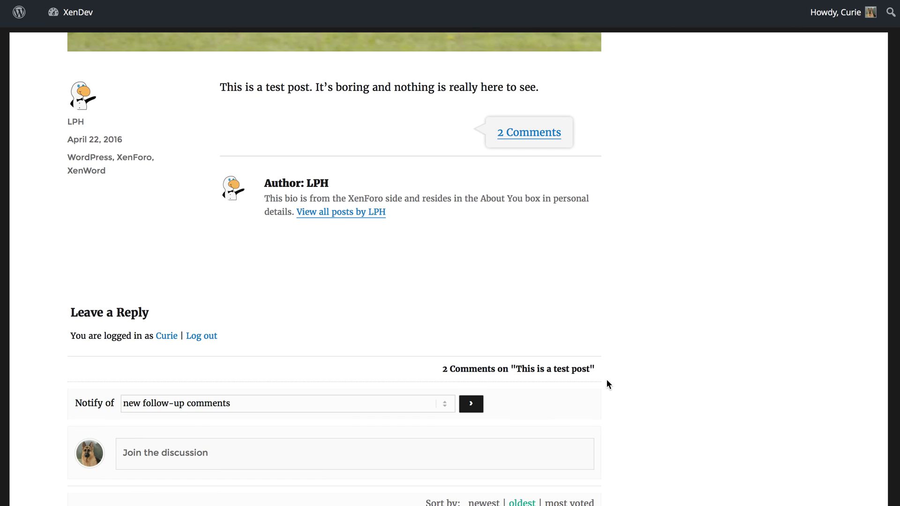
pyautogui.scroll(-9, 606, 381)
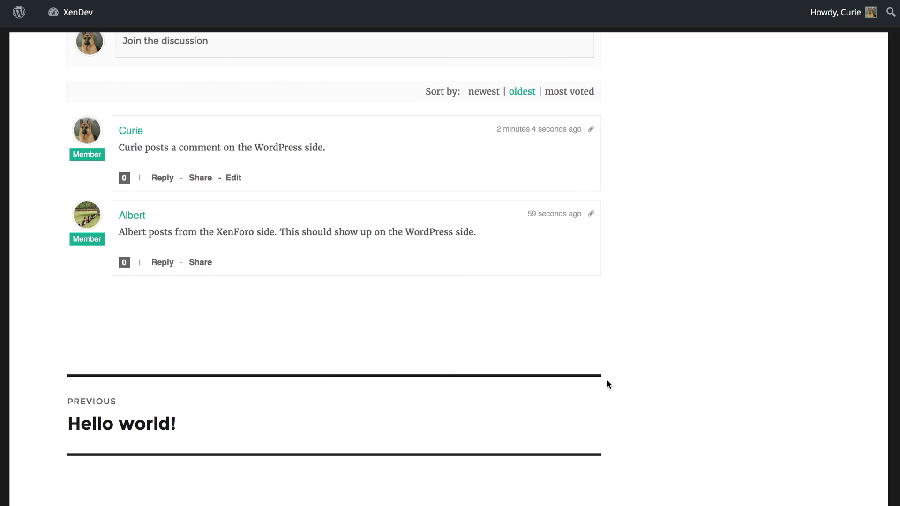
pyautogui.scroll(15, 221, 388)
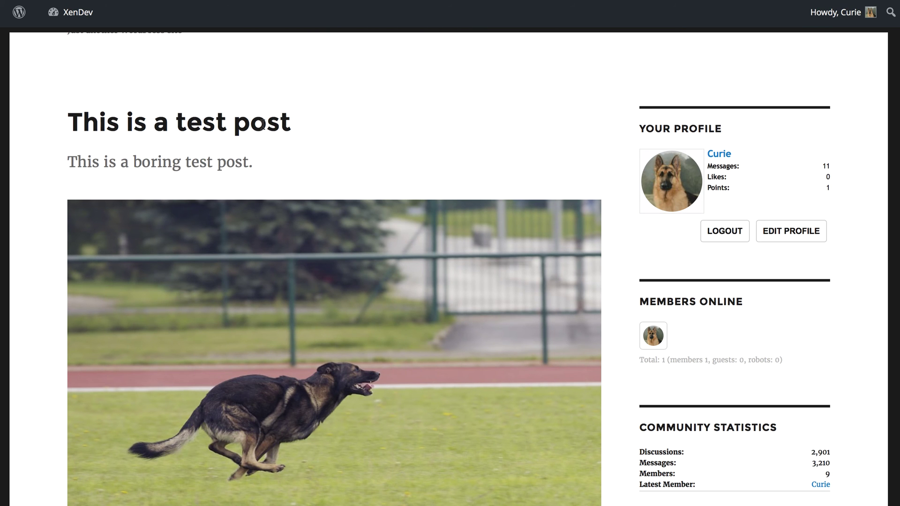
pyautogui.scroll(-13, 291, 207)
pyautogui.moveTo(261, 495)
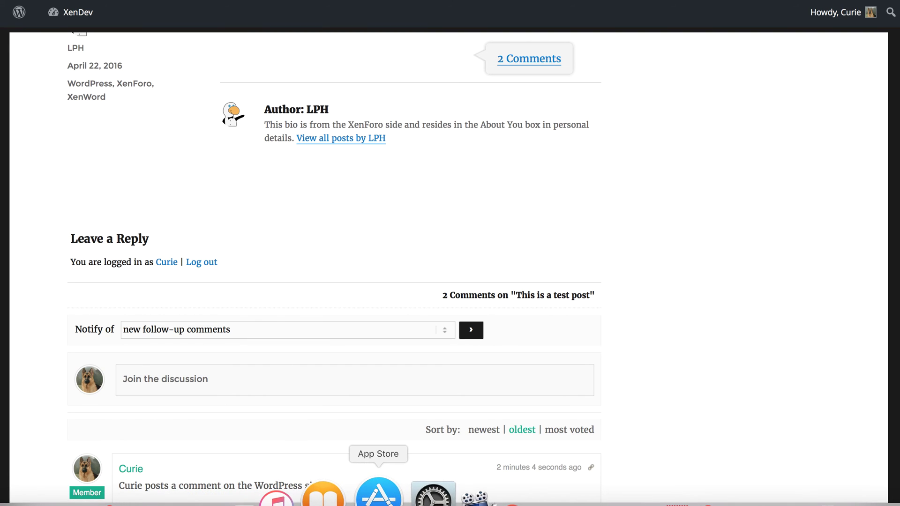
# Back in Chrome, post the comment "This is a live update post from WordPress. This should show up on" followed by the member's name and "browser.".
pyautogui.click(452, 496)
pyautogui.scroll(12, 582, 357)
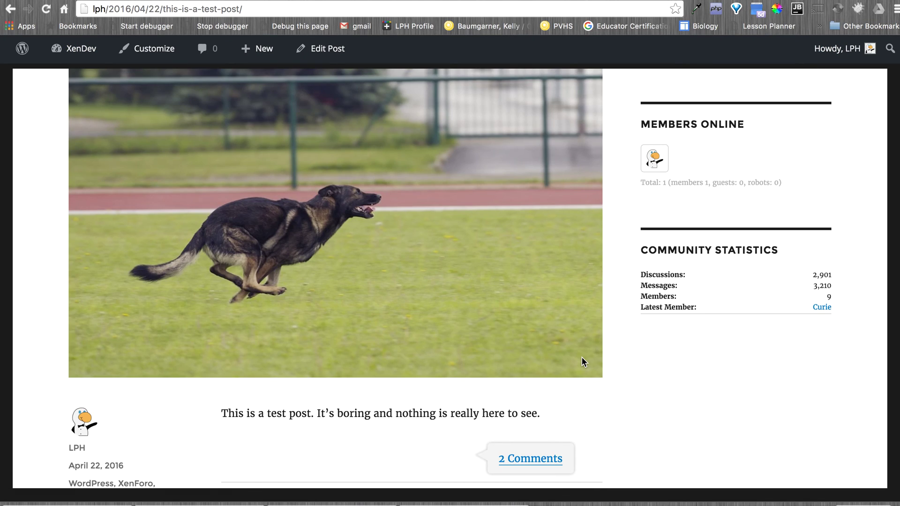
pyautogui.scroll(-15, 581, 358)
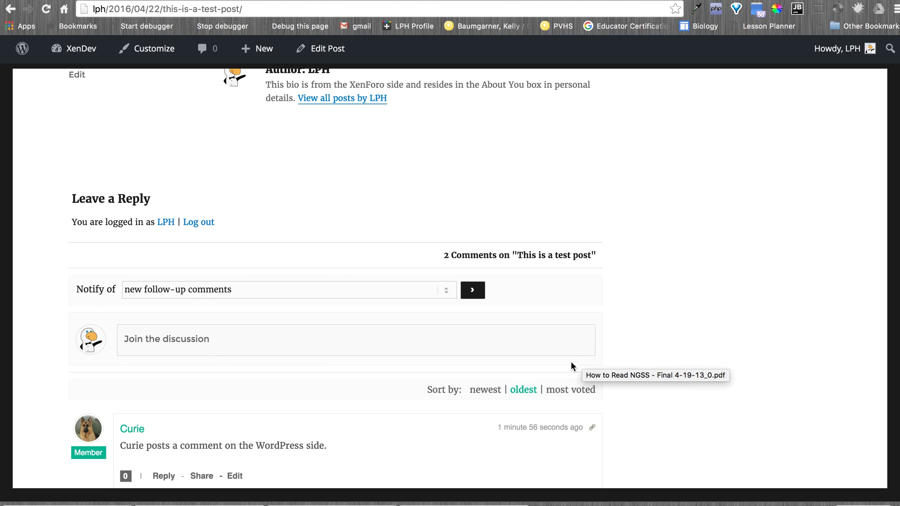
pyautogui.click(542, 346)
pyautogui.write('This is')
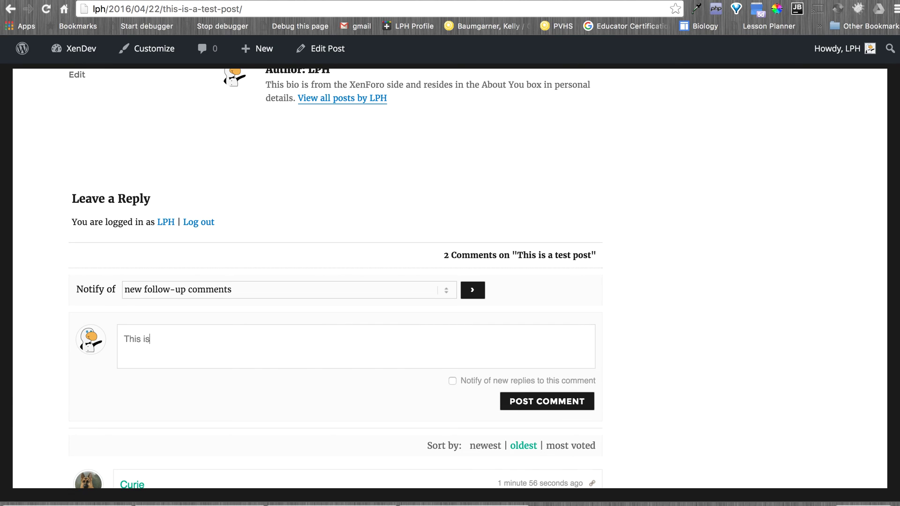
pyautogui.write(' a live update post from WordPress. This i')
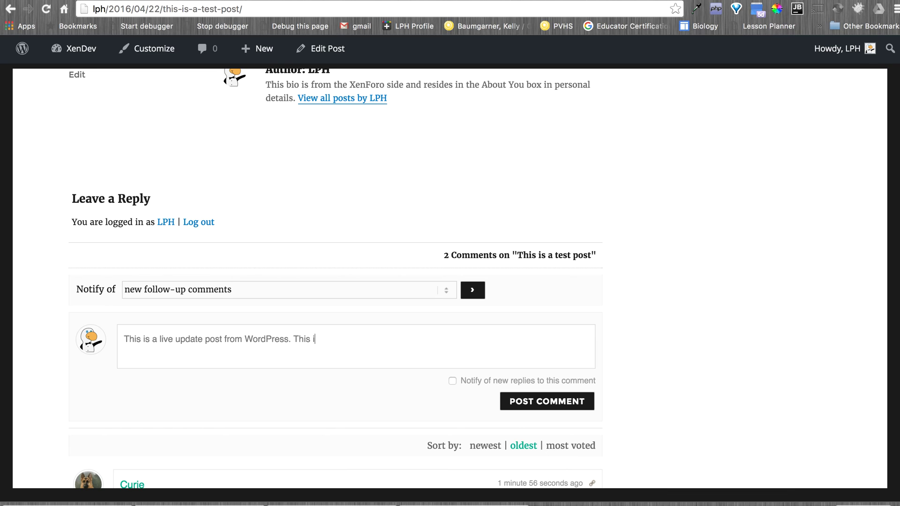
pyautogui.press('BackSpace')
pyautogui.write('should show up on')
pyautogui.write('pa')
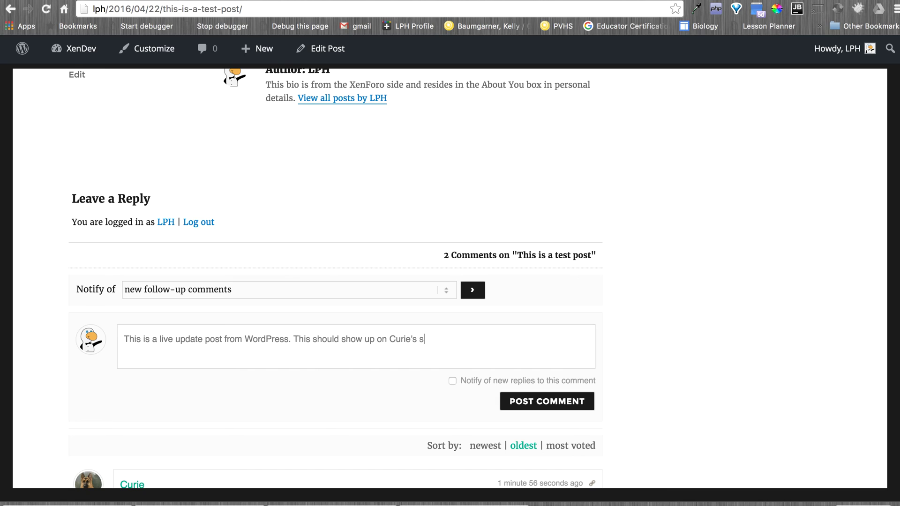
pyautogui.write('owser.')
pyautogui.click(578, 404)
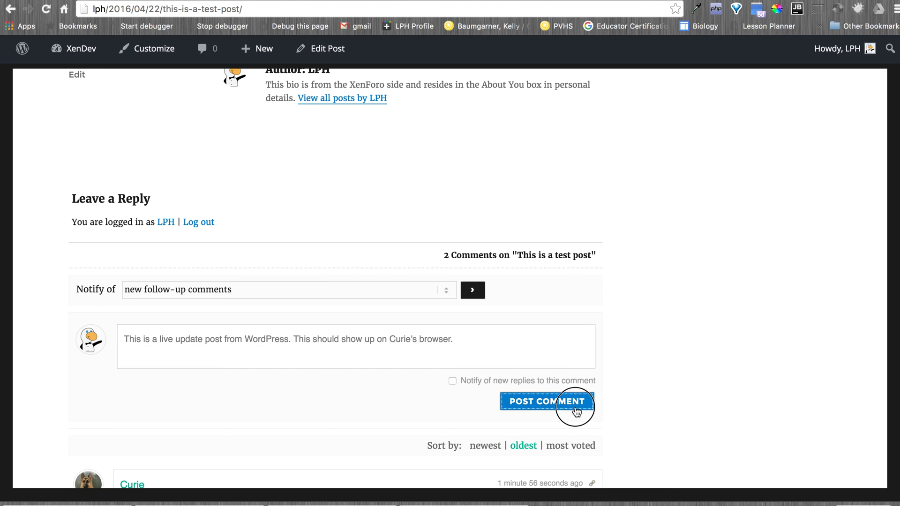
pyautogui.scroll(-5, 586, 399)
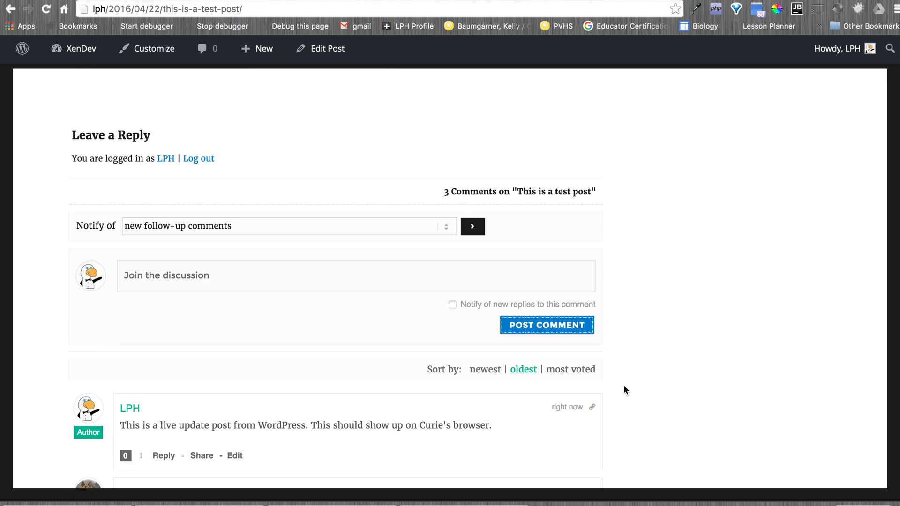
pyautogui.scroll(-1, 643, 377)
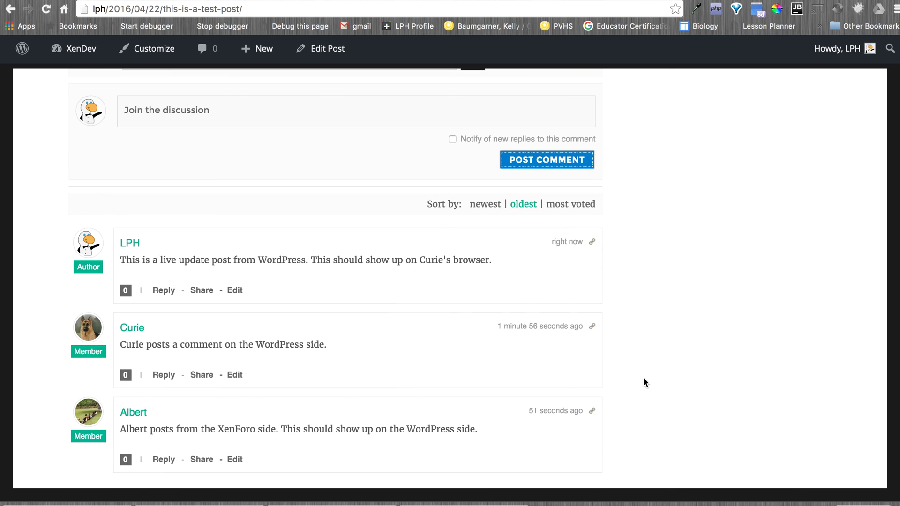
# Switch to Safari and check the member's view of the test post for the live-updated administrator comment.
pyautogui.moveTo(443, 497)
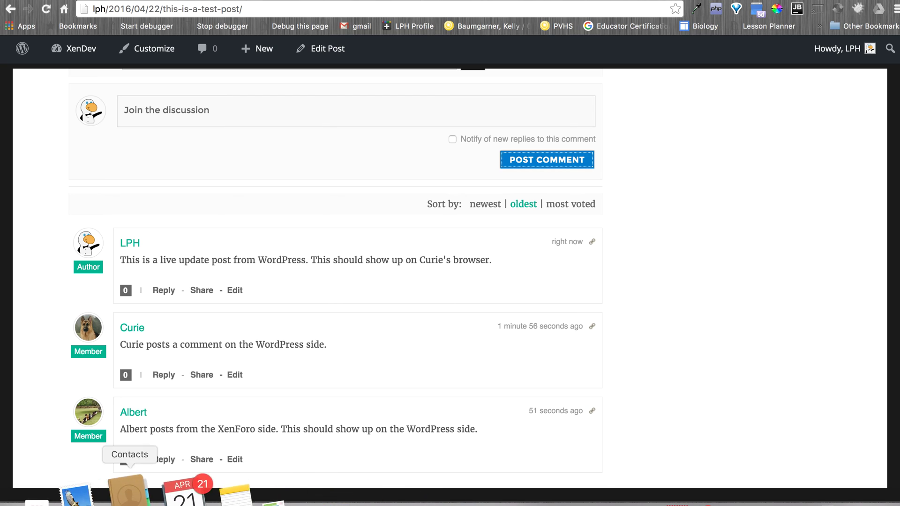
pyautogui.click(65, 496)
pyautogui.scroll(-3, 670, 364)
pyautogui.scroll(-3, 670, 363)
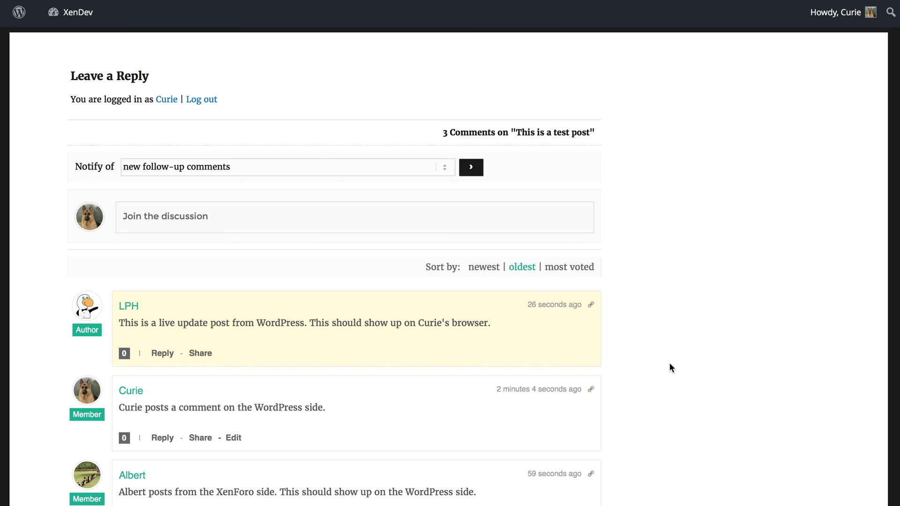
# Follow the test post's comment link to the XenForo thread and check the synced replies.
pyautogui.scroll(10, 670, 364)
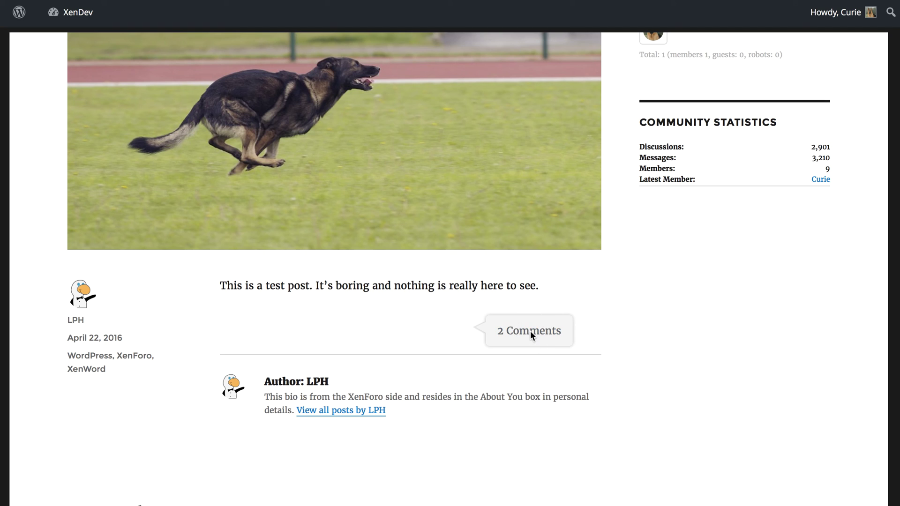
pyautogui.click(523, 339)
pyautogui.scroll(-10, 314, 370)
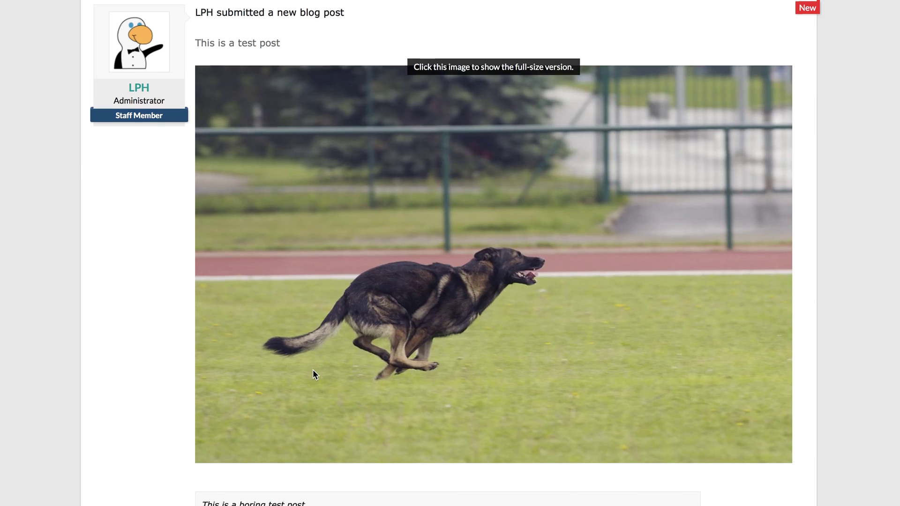
pyautogui.scroll(-8, 313, 370)
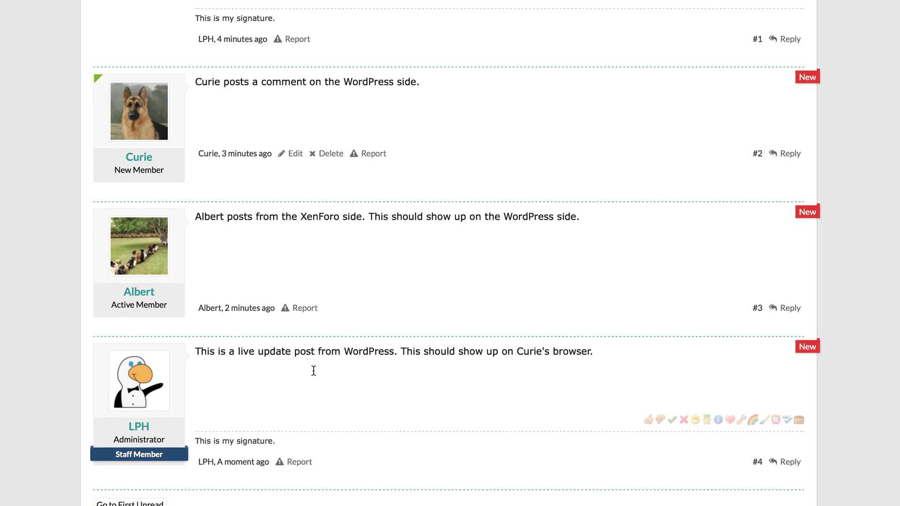
# Follow the link in the thread's first message back to the WordPress test post.
pyautogui.scroll(15, 314, 371)
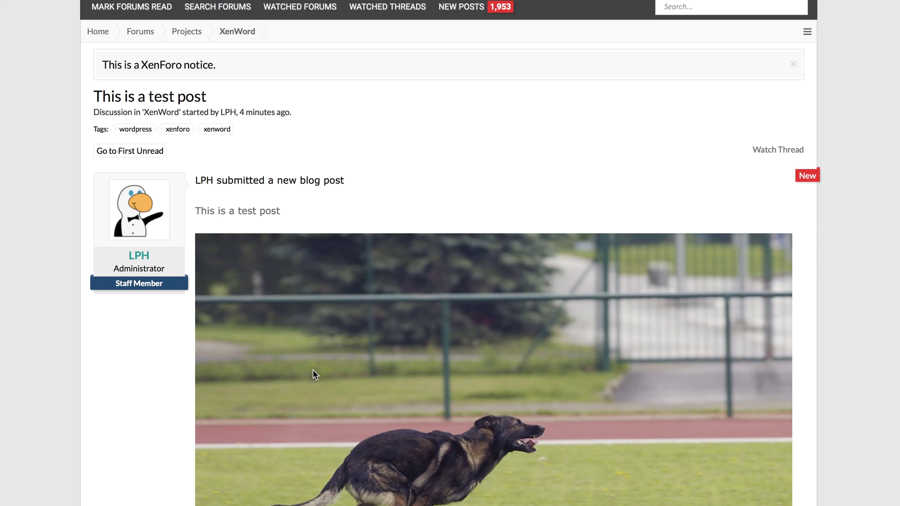
pyautogui.scroll(2, 313, 369)
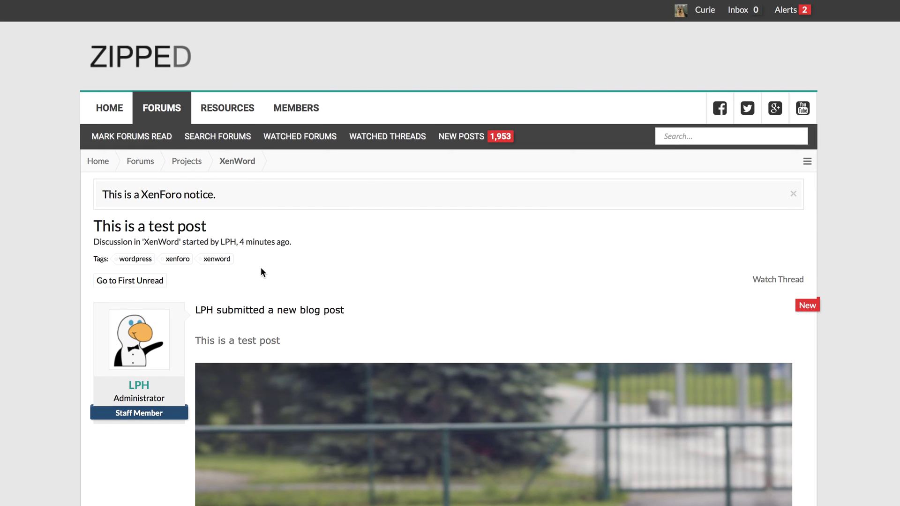
pyautogui.click(265, 339)
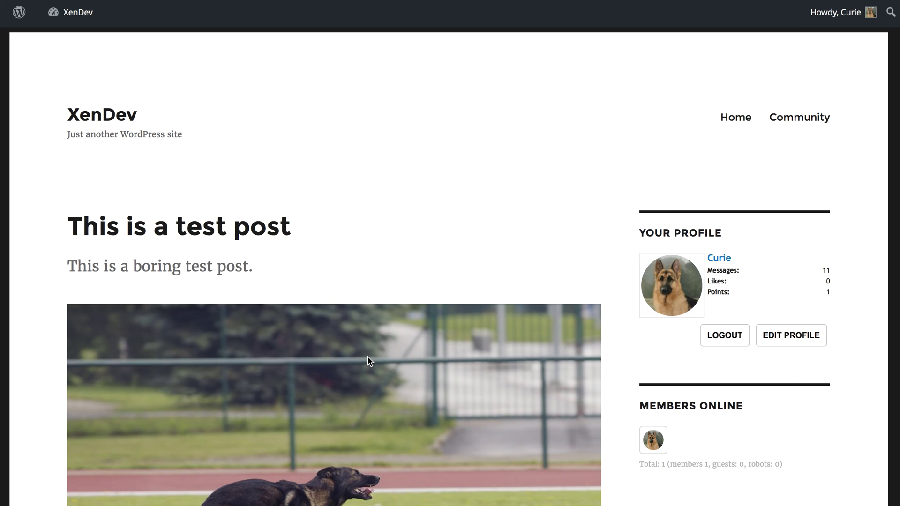
# Review the comments from the different accounts beneath the WordPress test post.
pyautogui.scroll(-10, 368, 358)
pyautogui.scroll(-1, 368, 358)
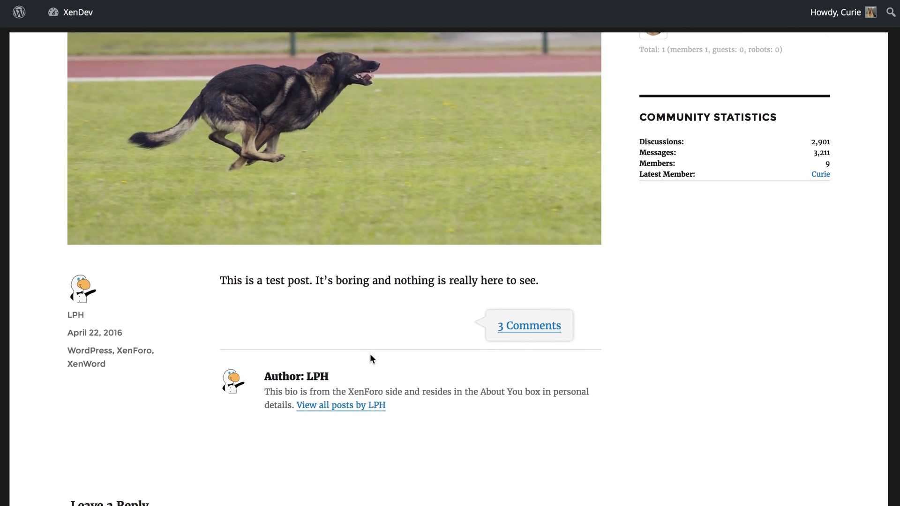
pyautogui.scroll(-1, 370, 354)
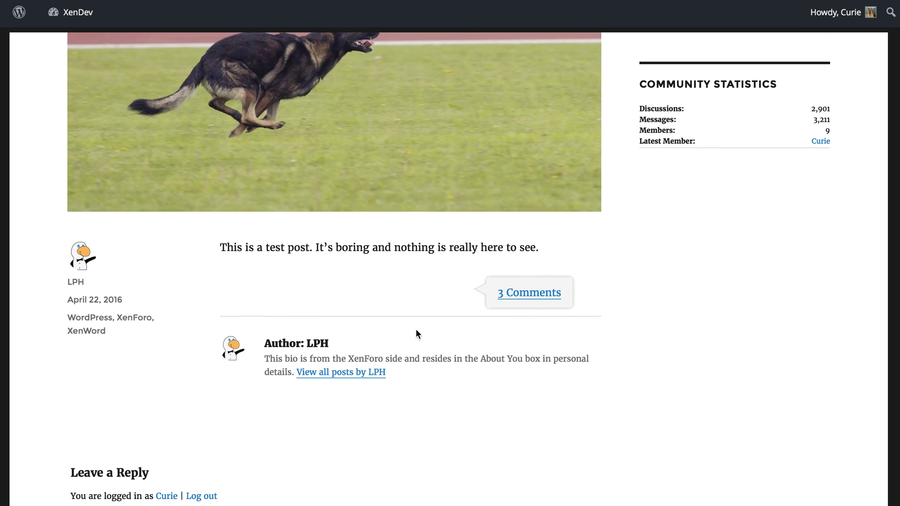
pyautogui.scroll(-12, 419, 333)
pyautogui.scroll(1, 415, 330)
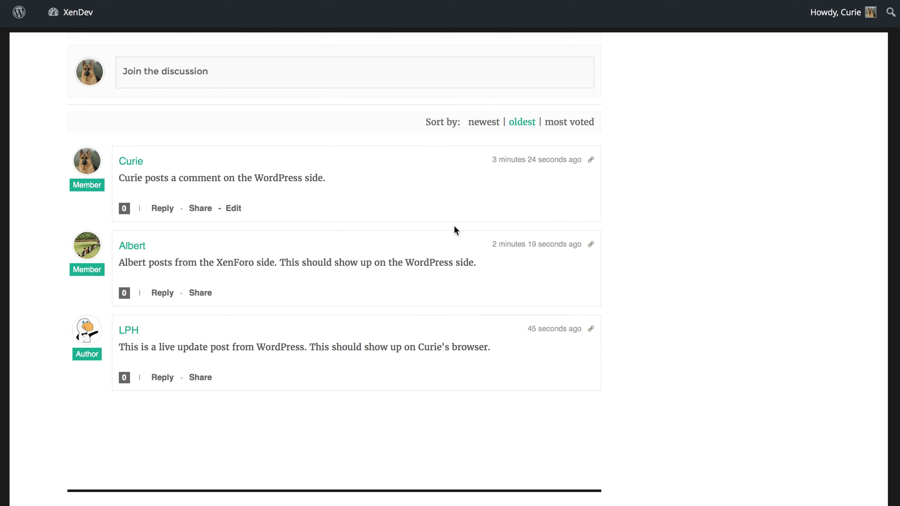
pyautogui.scroll(12, 299, 307)
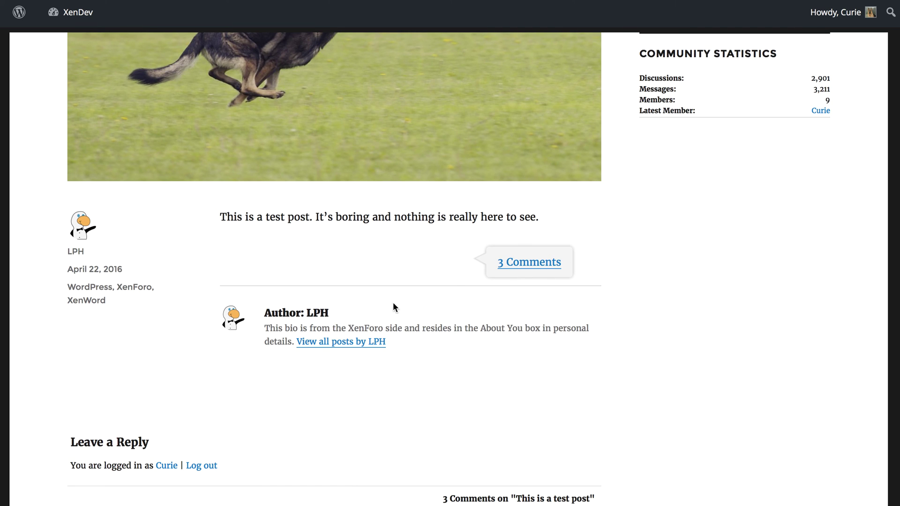
pyautogui.scroll(10, 419, 309)
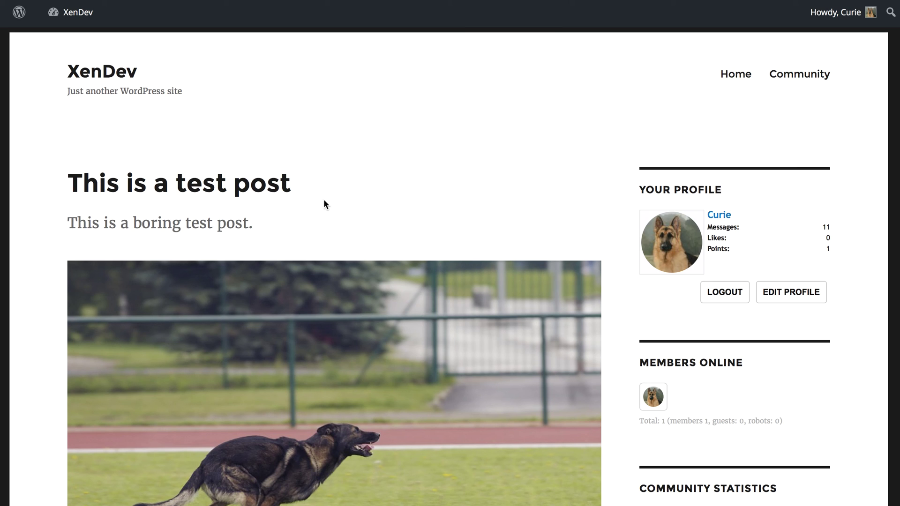
# Go to the WordPress site's home page and check the comment count listed beside the test post.
pyautogui.scroll(1, 156, 117)
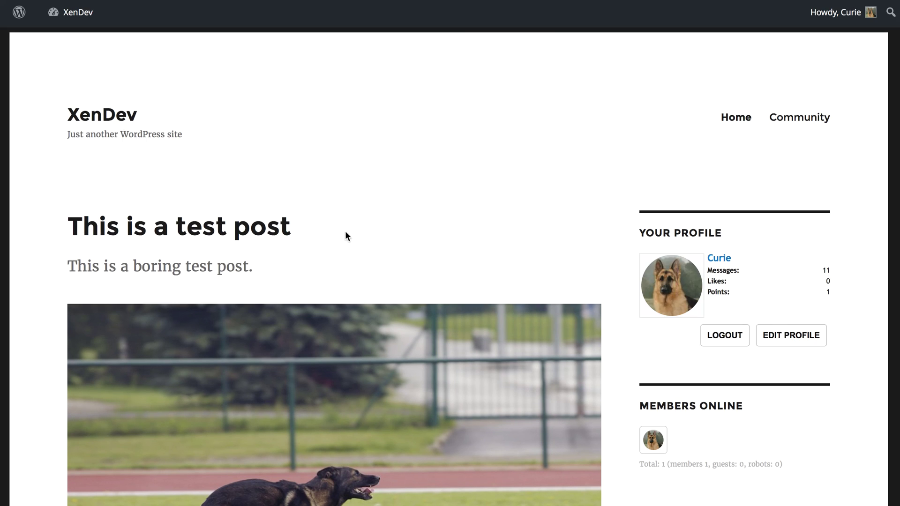
pyautogui.scroll(-12, 345, 234)
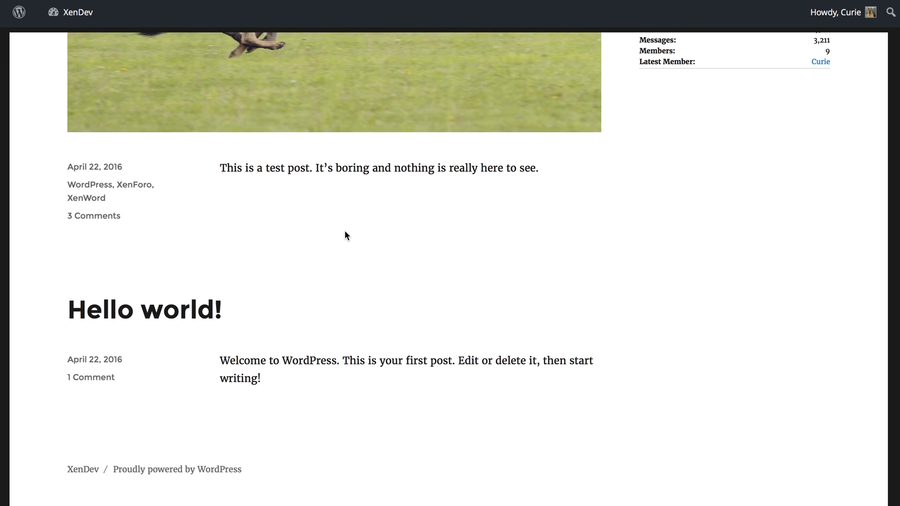
pyautogui.scroll(3, 346, 235)
pyautogui.scroll(-2, 347, 236)
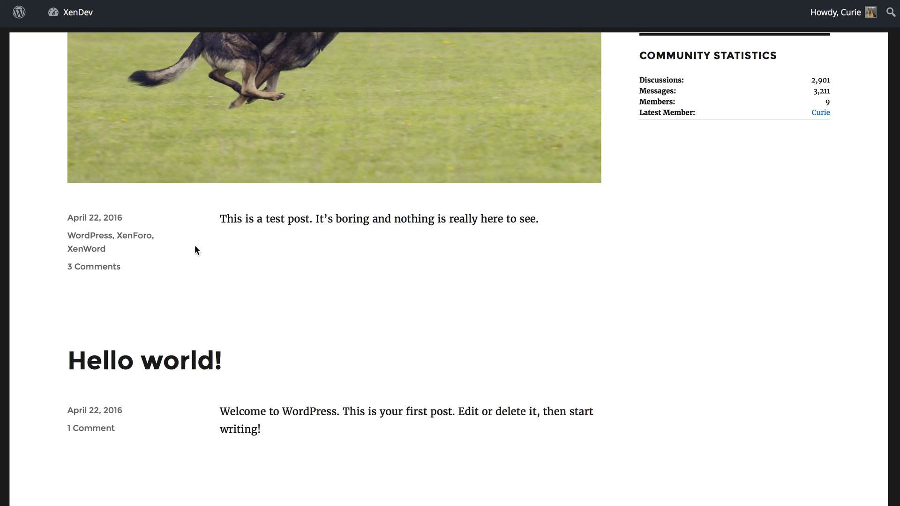
pyautogui.moveTo(114, 267)
pyautogui.mouseDown()
pyautogui.moveTo(66, 268)
pyautogui.moveTo(128, 261)
pyautogui.mouseUp()
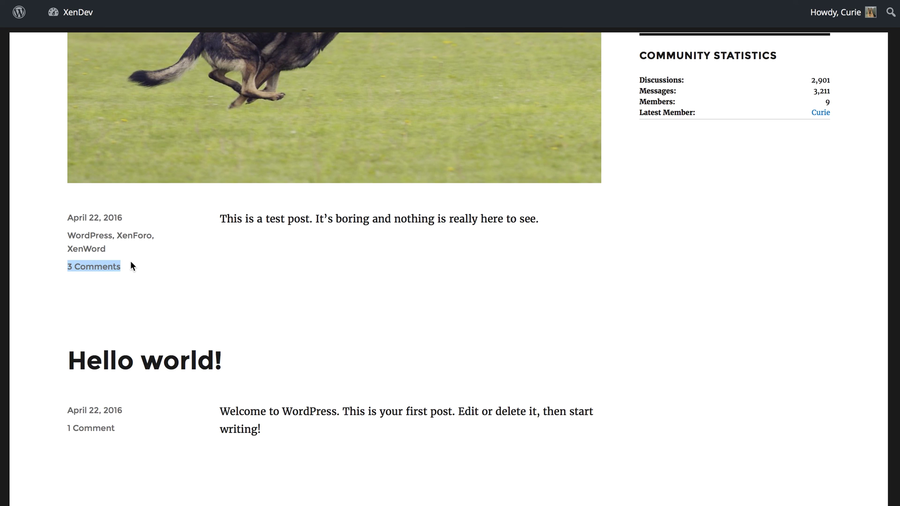
# Follow the test post's comment count link from the home page and check the comments it leads to.
pyautogui.click(111, 270)
pyautogui.scroll(-4, 210, 276)
pyautogui.scroll(2, 207, 276)
pyautogui.scroll(7, 208, 277)
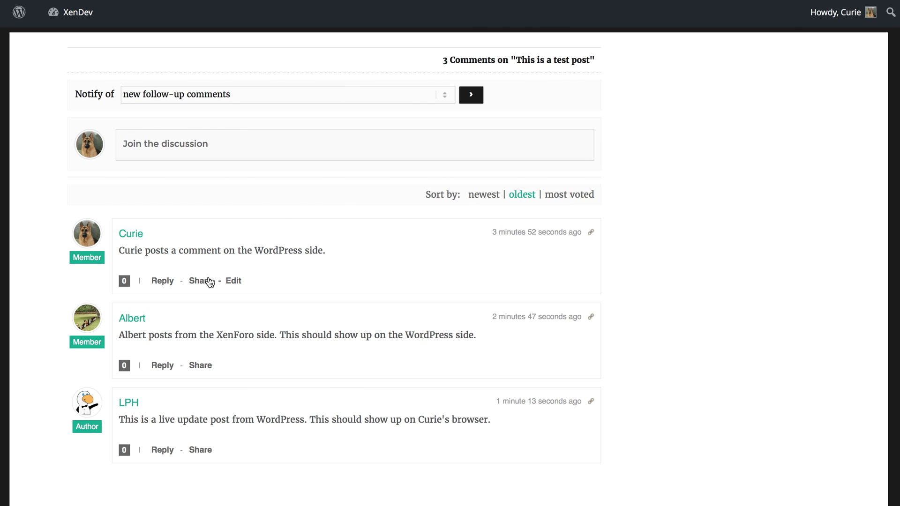
# Follow the author link beside the test post's text to the author's XenForo profile.
pyautogui.scroll(2, 243, 267)
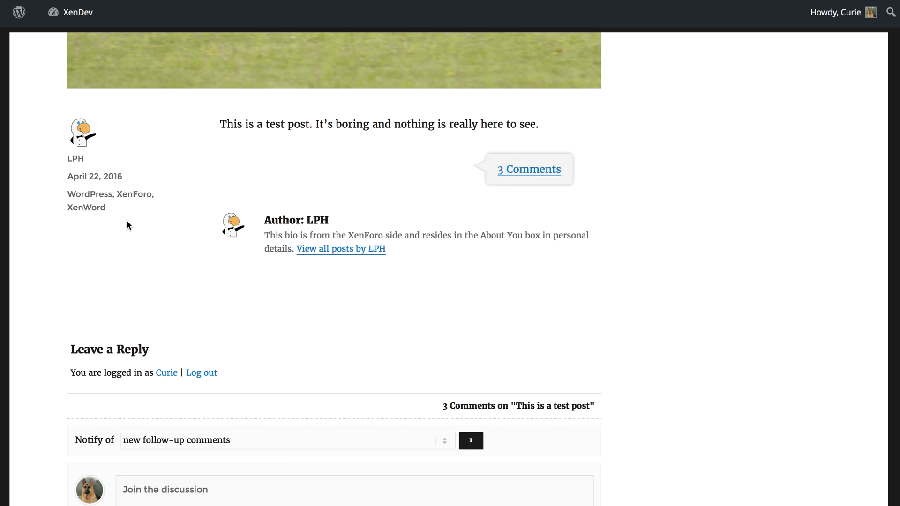
pyautogui.scroll(1, 132, 226)
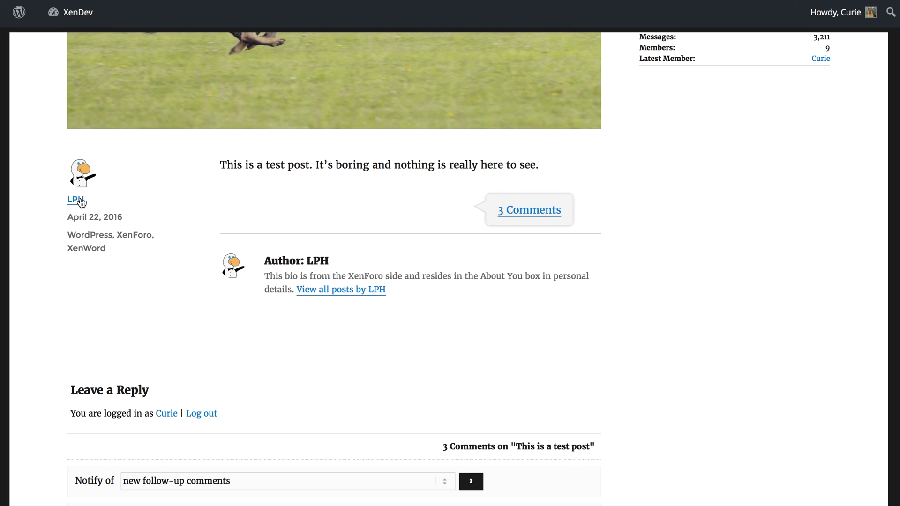
pyautogui.click(76, 200)
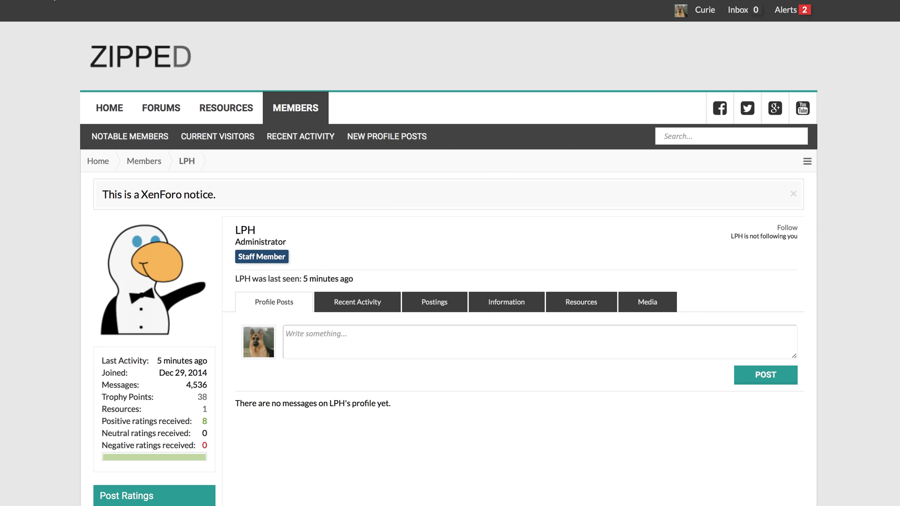
# Return to the WordPress test post and log the member account out of the site.
pyautogui.press('super+Left')
pyautogui.scroll(15, 379, 226)
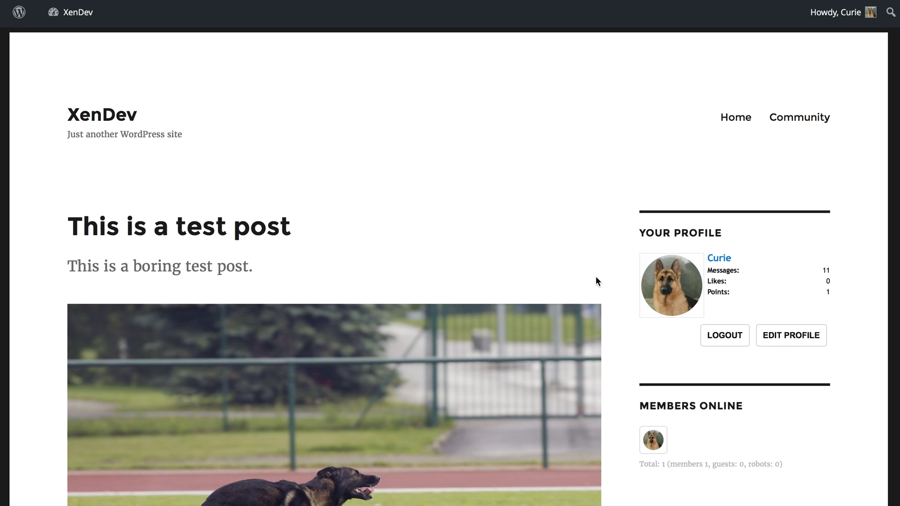
pyautogui.moveTo(848, 14)
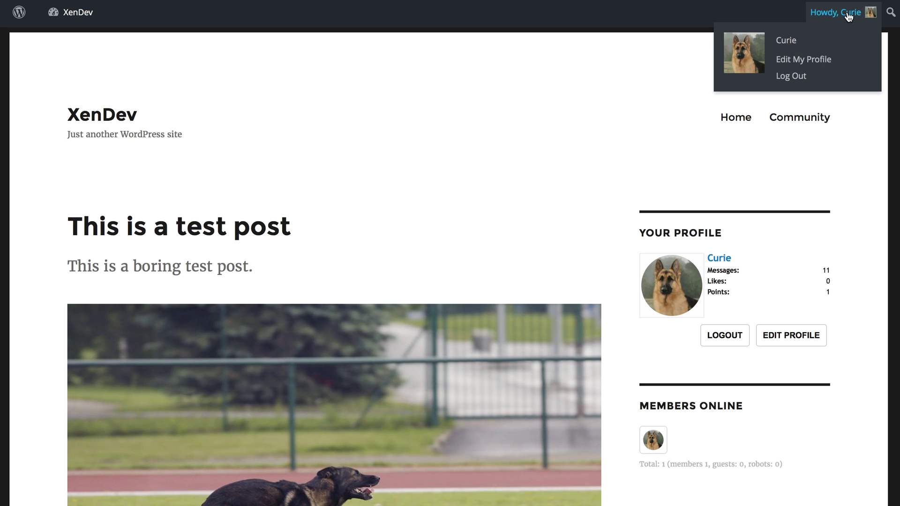
pyautogui.click(806, 62)
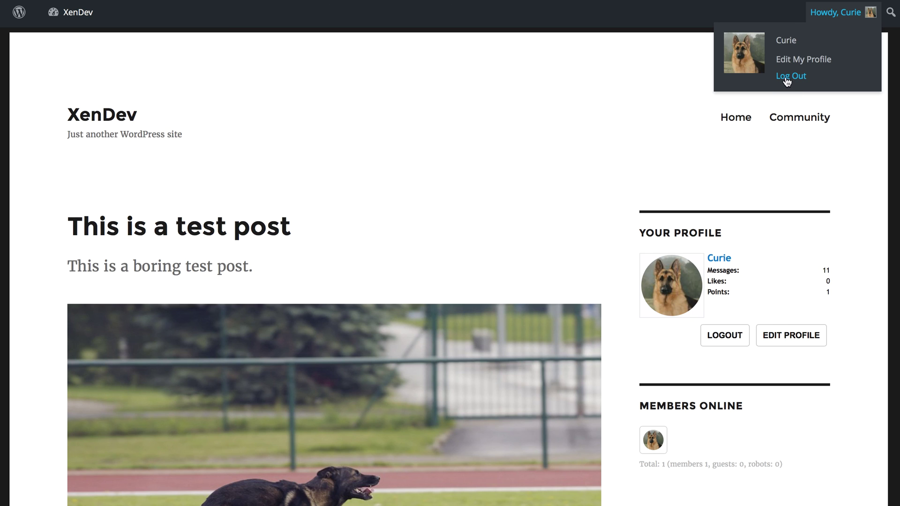
pyautogui.click(786, 77)
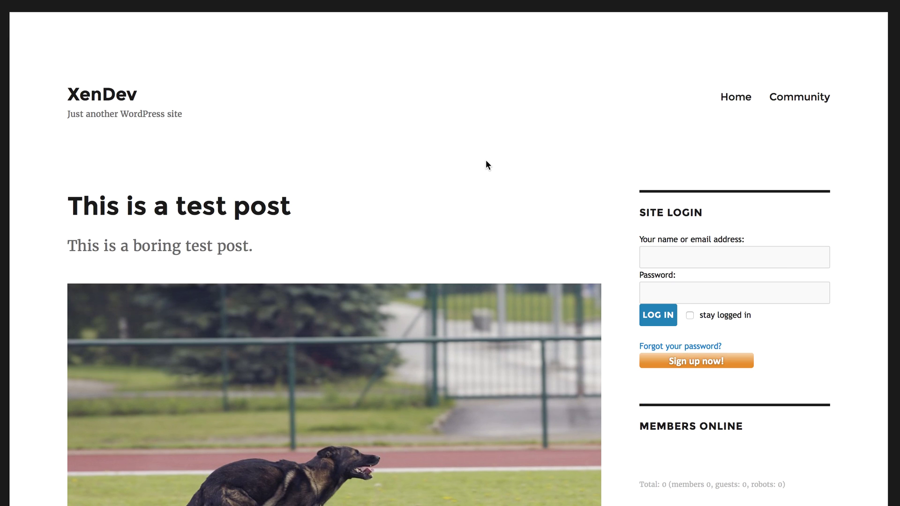